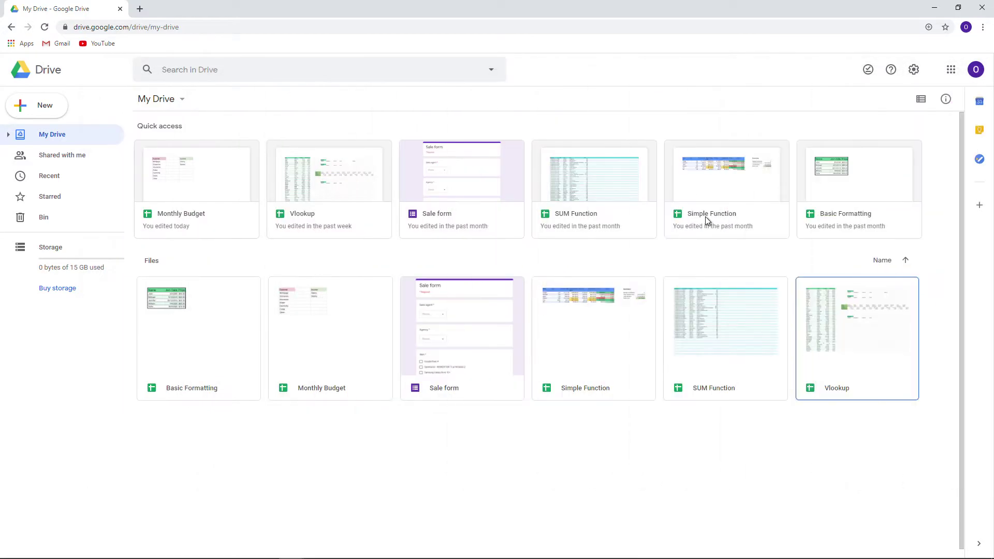
- Create a new Google Form from Drive titled 'Expenses and Incomes'
{"action": "right_click", "coordinate": [518, 443]}
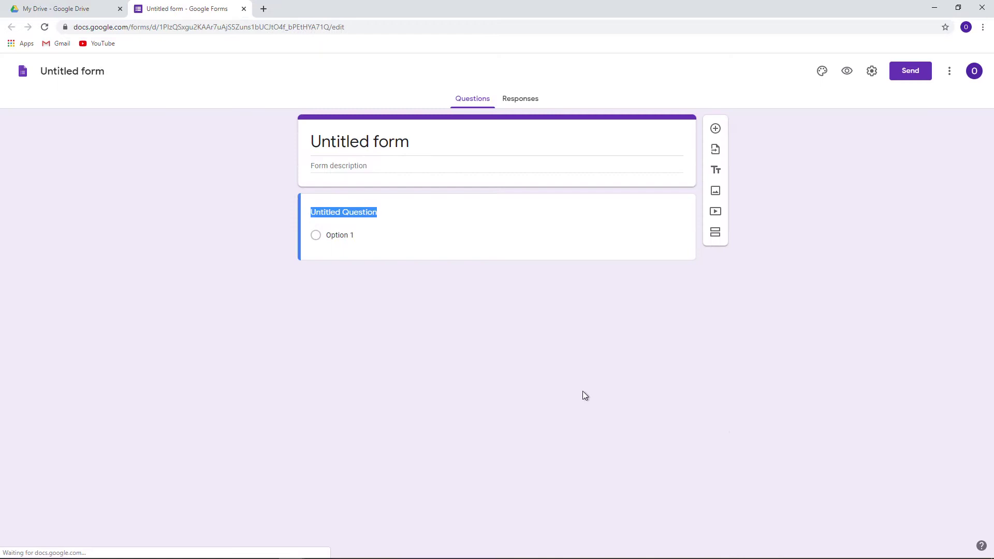
{"action": "left_click", "coordinate": [375, 142]}
{"action": "type", "text": "W"}
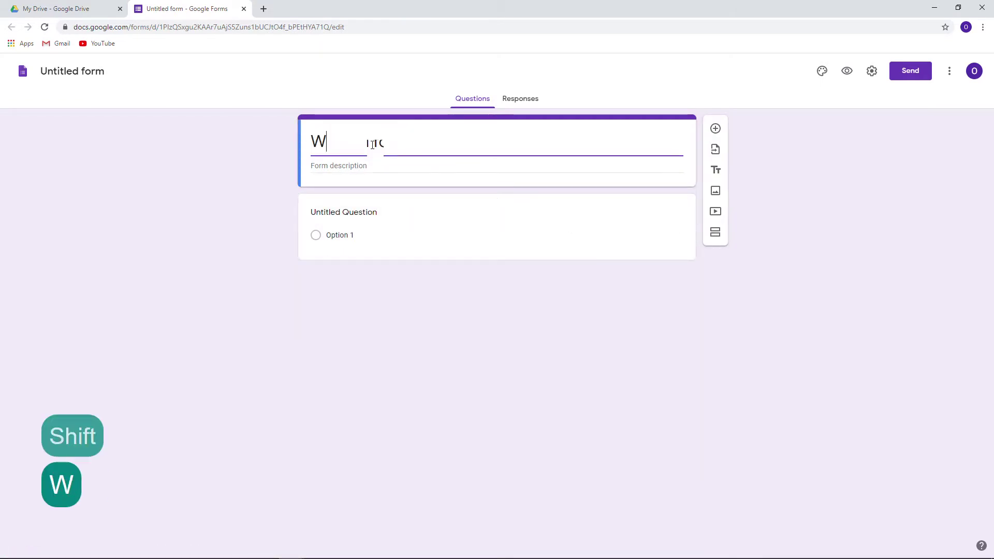
{"action": "key", "text": "BackSpace"}
{"action": "type", "text": "Expenses a"}
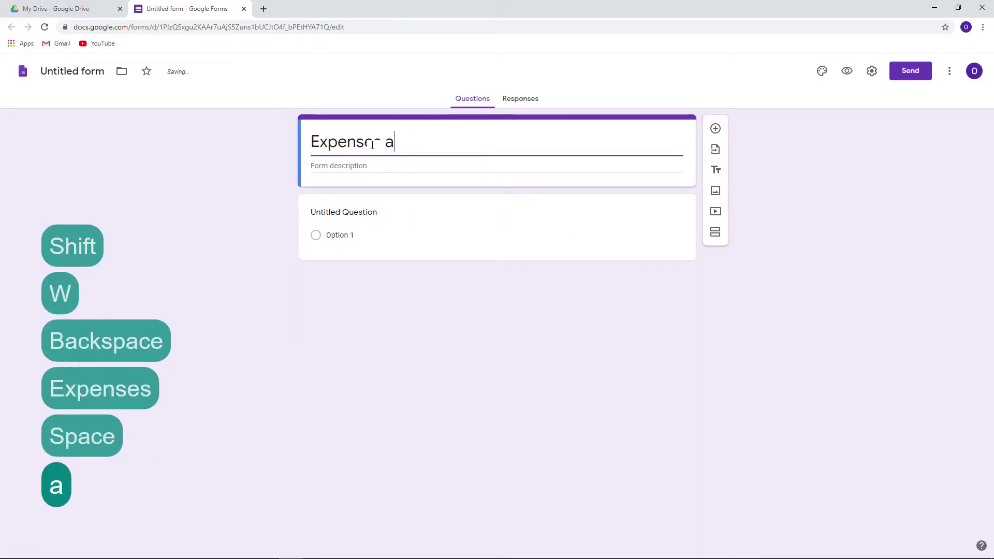
{"action": "type", "text": "nd Incomes"}
- Make the first question 'What is the date of the expense/income?' a Date question
{"action": "left_click", "coordinate": [350, 218]}
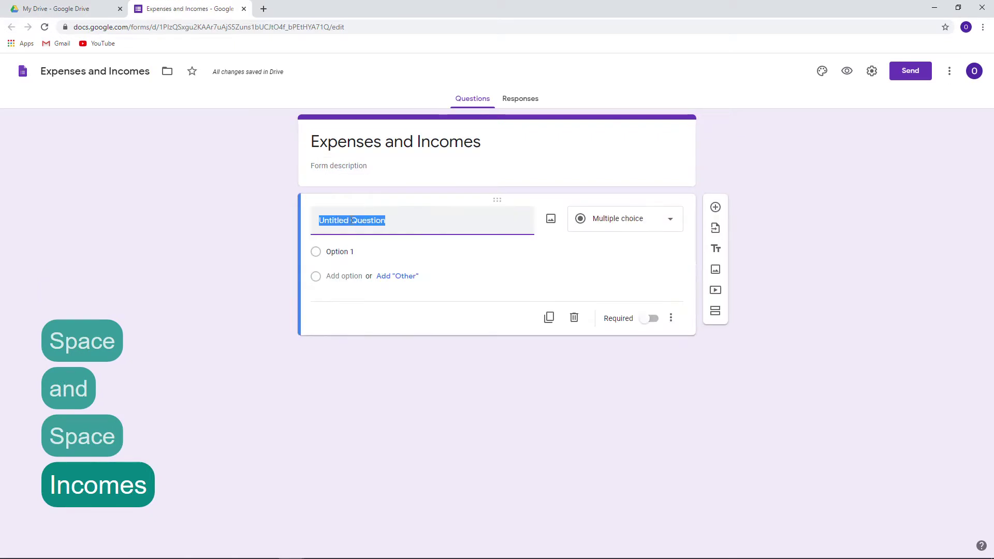
{"action": "type", "text": "What is the da"}
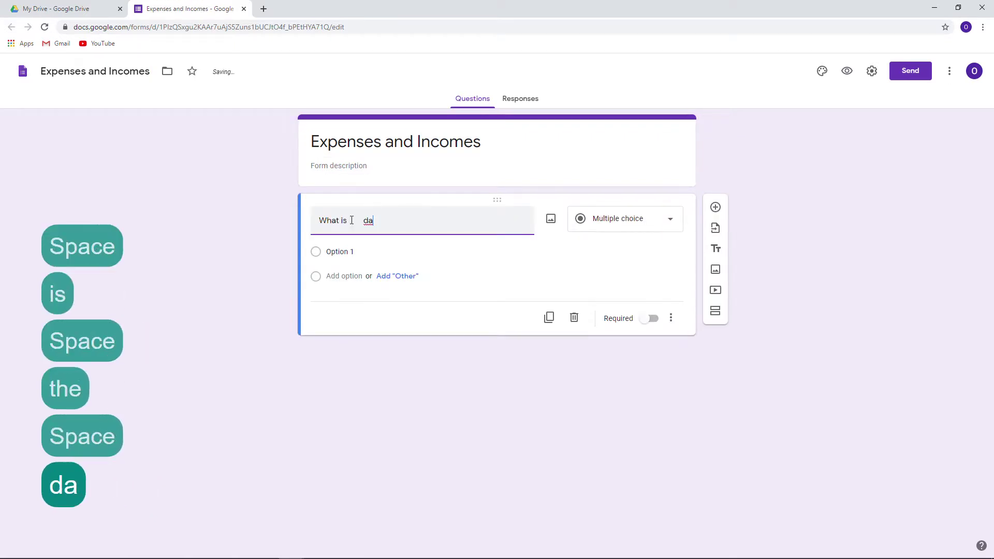
{"action": "type", "text": "te of the ex"}
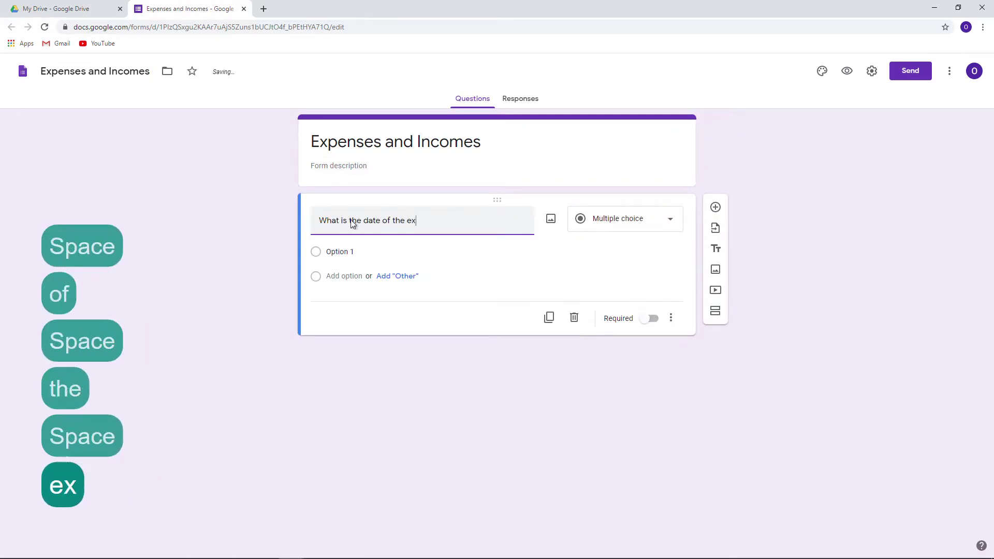
{"action": "type", "text": "pense/income?"}
{"action": "left_click", "coordinate": [614, 221]}
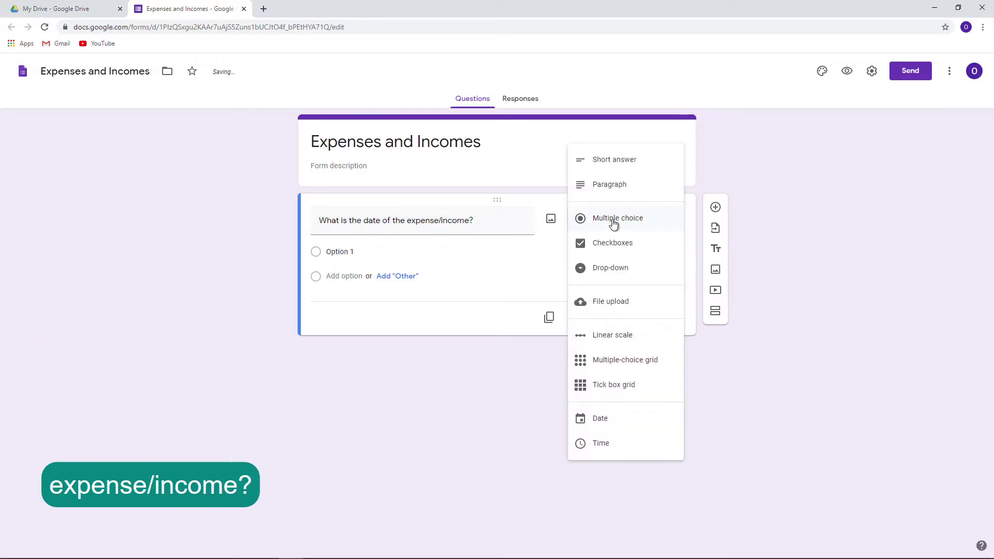
{"action": "left_click", "coordinate": [603, 418]}
- Make the date question required and add a second question 'what is the Expense/income?'
{"action": "left_click", "coordinate": [650, 293]}
{"action": "left_click", "coordinate": [716, 207]}
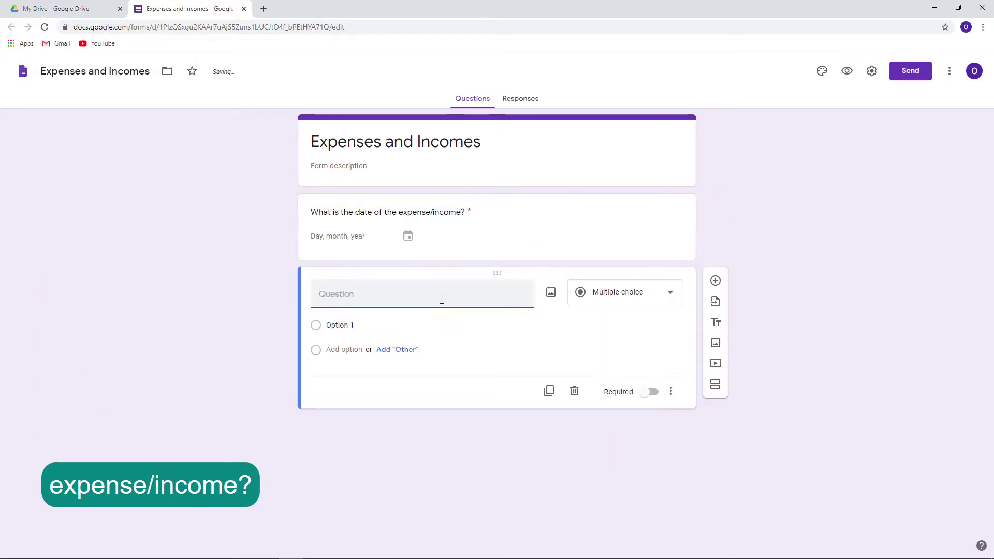
{"action": "type", "text": "what is the "}
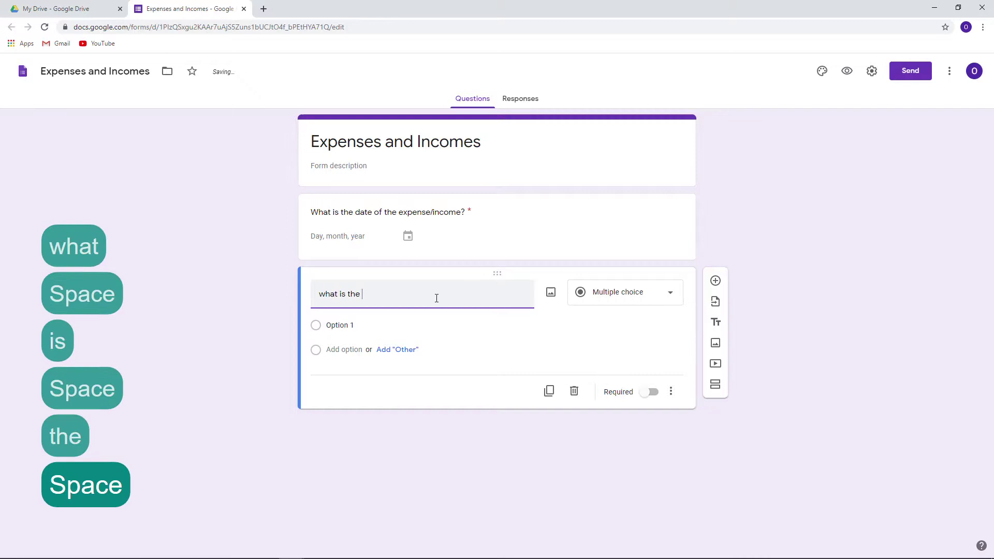
{"action": "type", "text": "Expense/income"}
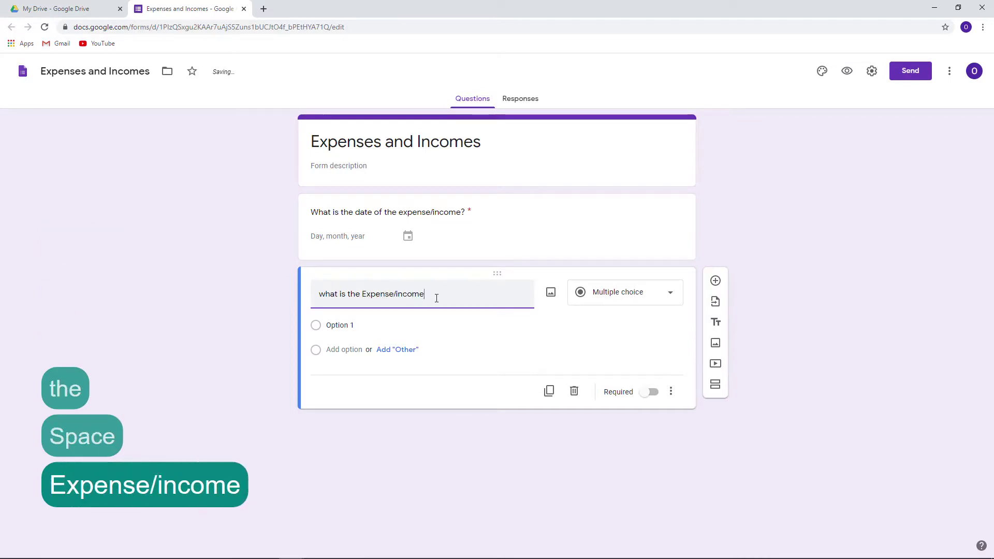
{"action": "type", "text": "?"}
{"action": "left_click", "coordinate": [340, 325]}
- Paste the expense categories Mortgage through Cable from Monthly Budget as answer options
{"action": "key", "text": "alt+Tab"}
{"action": "left_click_drag", "start_coordinate": [50, 95], "coordinate": [51, 148]}
{"action": "key", "text": "ctrl+c"}
{"action": "key", "text": "alt+Tab"}
{"action": "key", "text": "ctrl+v"}
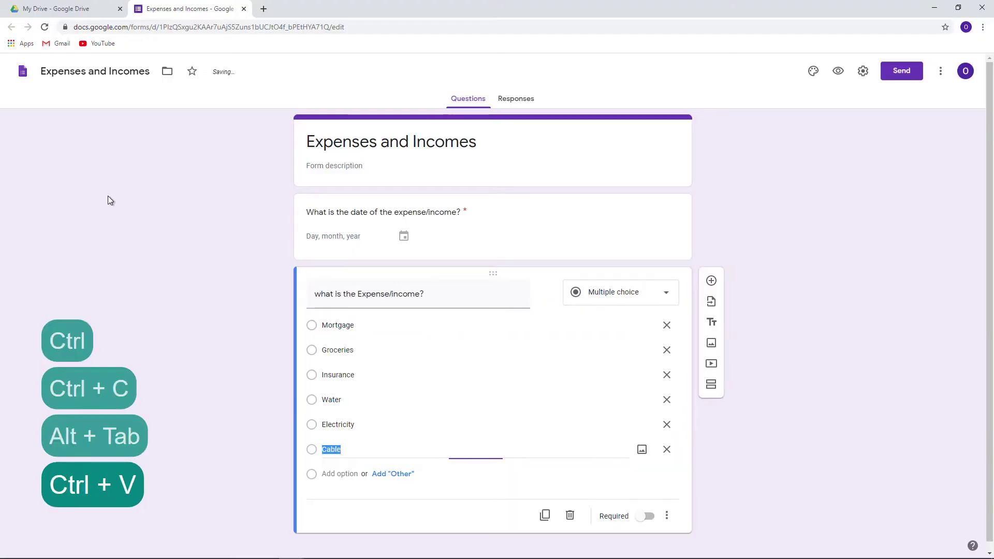
- Add Salery and Stocks plus an Other option, and make the question required
{"action": "key", "text": "alt+Tab"}
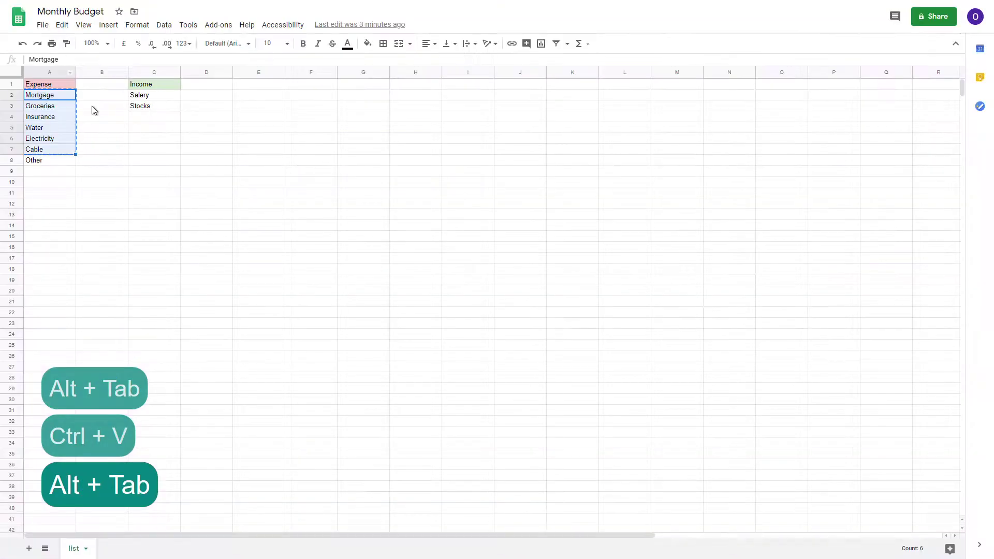
{"action": "left_click_drag", "start_coordinate": [141, 95], "coordinate": [139, 108]}
{"action": "key", "text": "ctrl+c"}
{"action": "key", "text": "alt+Tab"}
{"action": "key", "text": "ctrl+v"}
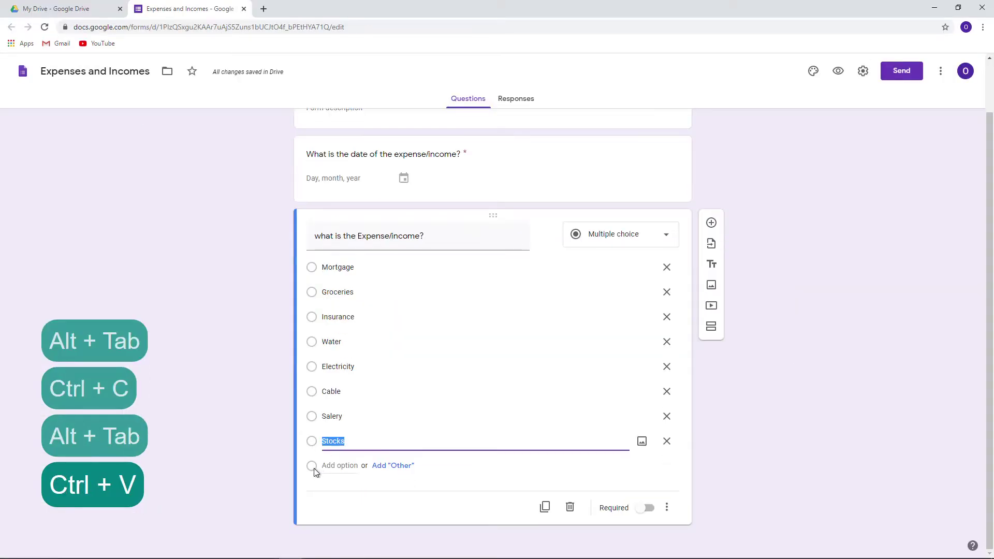
{"action": "left_click", "coordinate": [393, 465]}
{"action": "left_click", "coordinate": [646, 508]}
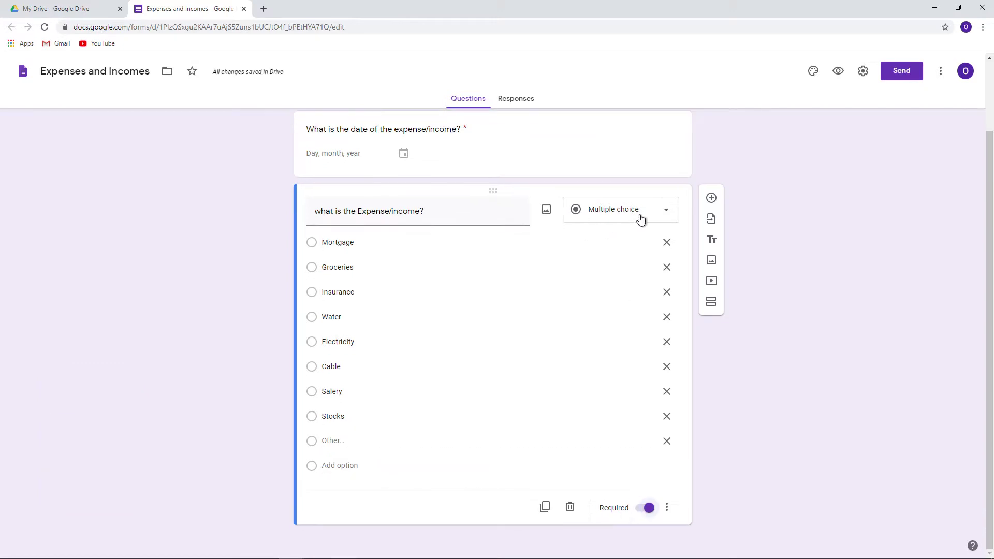
- Add a third question 'How much is the expense/income amount?'
{"action": "left_click", "coordinate": [712, 197]}
{"action": "left_click", "coordinate": [395, 408]}
{"action": "type", "text": "How mu"}
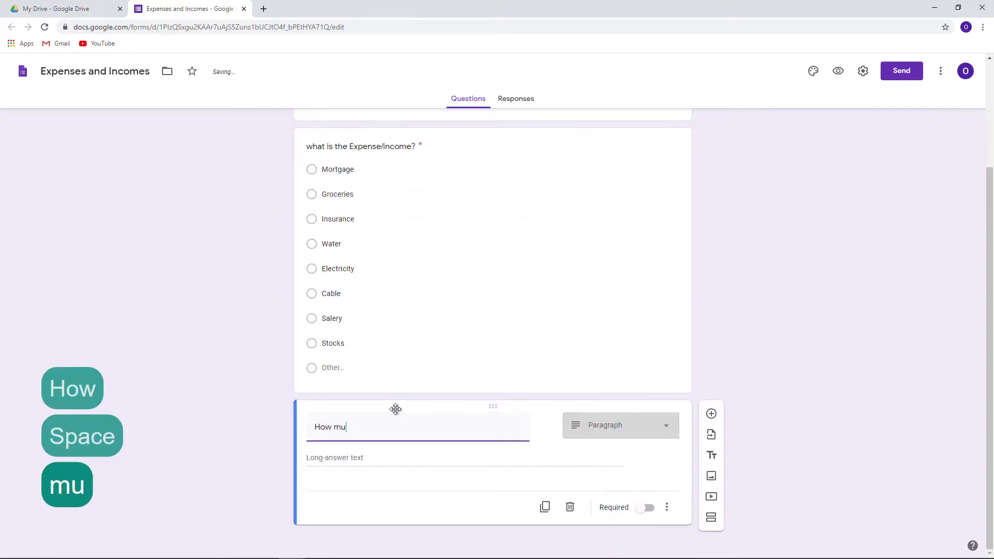
{"action": "type", "text": "ch is the expense/inc"}
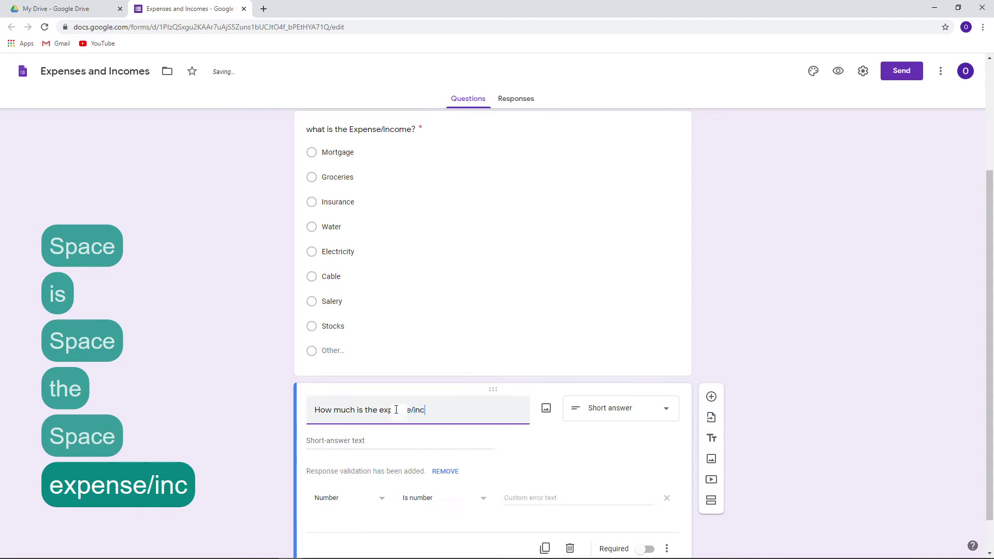
{"action": "type", "text": "ome amount?"}
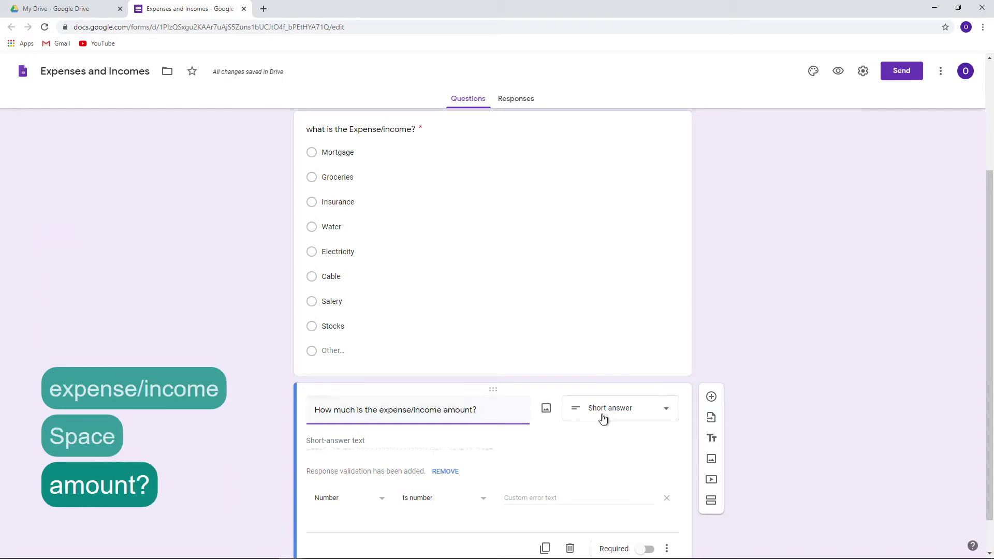
- Validate answers as numbers with error text 'Numbers only!' and make the question required
{"action": "left_click", "coordinate": [345, 498]}
{"action": "left_click", "coordinate": [329, 455]}
{"action": "left_click", "coordinate": [528, 498]}
{"action": "type", "text": "Num"}
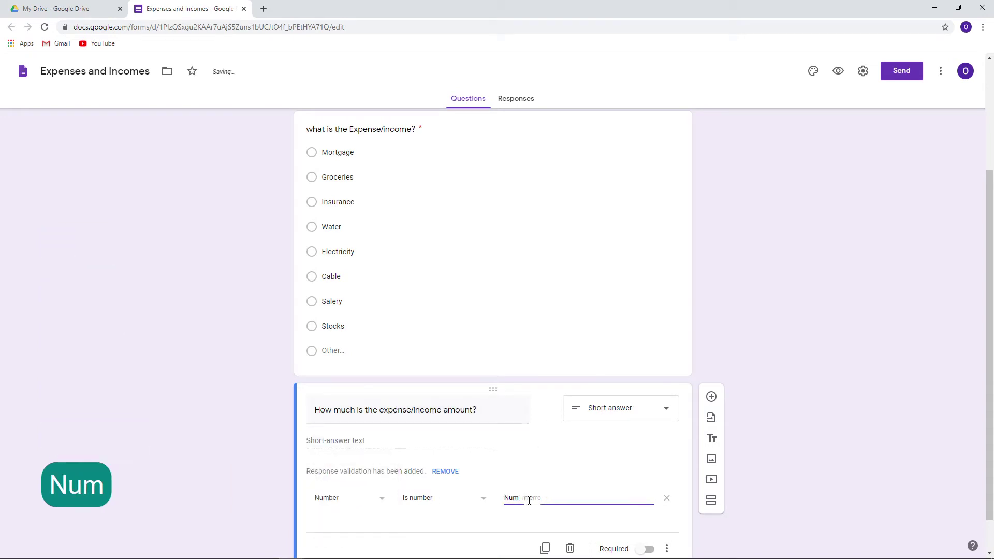
{"action": "type", "text": "bers only!"}
{"action": "left_click", "coordinate": [291, 507]}
{"action": "scroll", "coordinate": [291, 508], "scroll_direction": "down", "scroll_amount": 1}
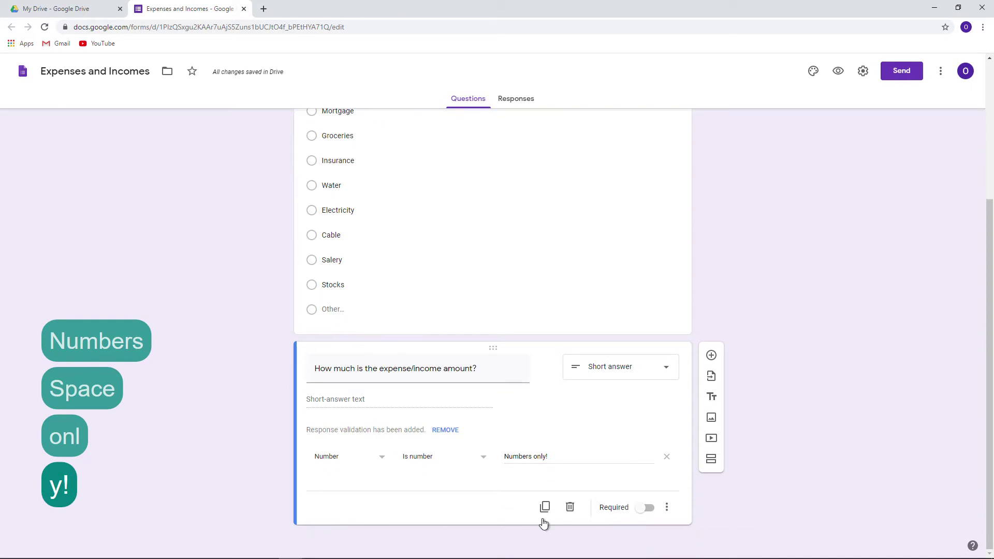
{"action": "left_click", "coordinate": [642, 509]}
{"action": "scroll", "coordinate": [770, 387], "scroll_direction": "up", "scroll_amount": 4}
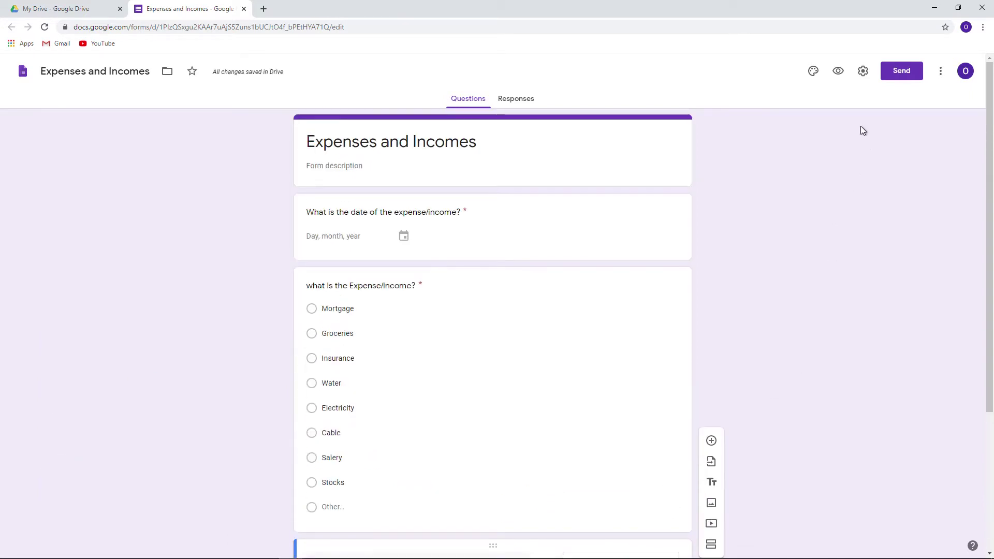
- Preview the form as respondents see it, then return to editing
{"action": "left_click", "coordinate": [838, 72]}
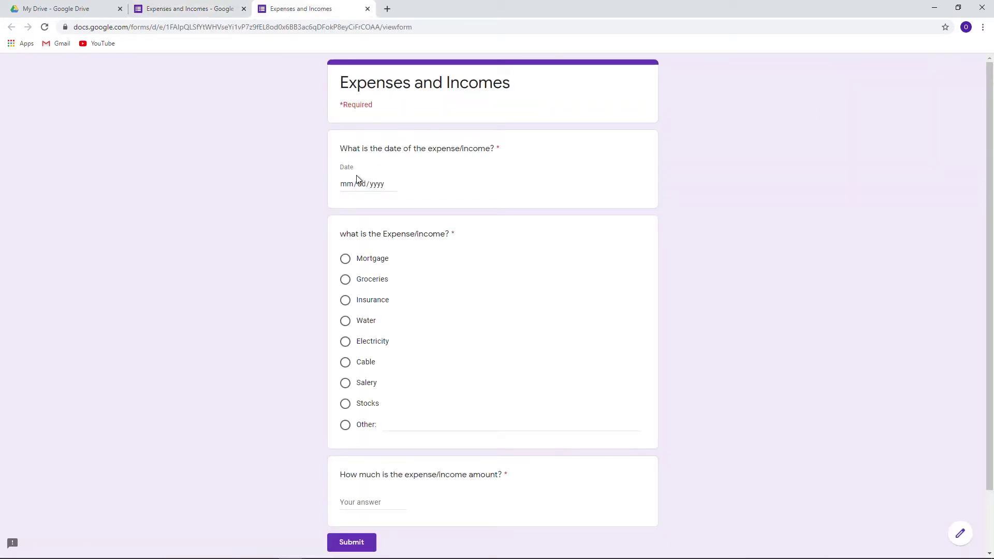
{"action": "scroll", "coordinate": [458, 247], "scroll_direction": "down", "scroll_amount": 2}
{"action": "left_click", "coordinate": [959, 534]}
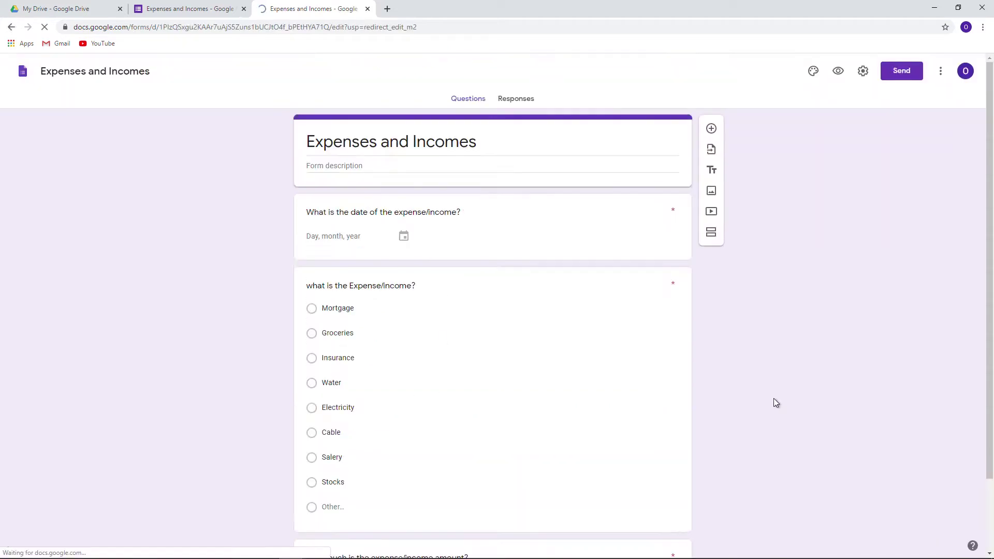
- Link the form's responses to the existing Monthly Budget spreadsheet
{"action": "left_click", "coordinate": [517, 99]}
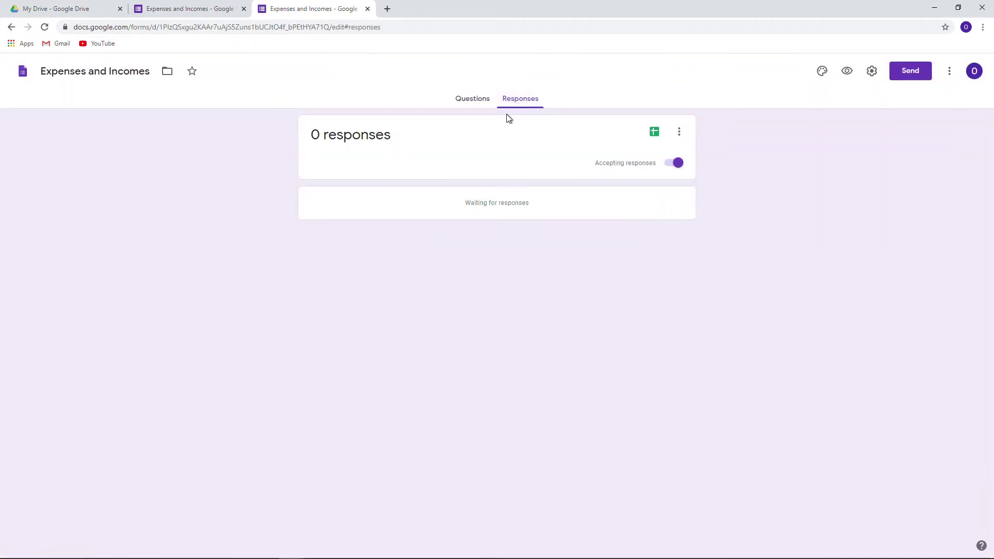
{"action": "left_click", "coordinate": [655, 132]}
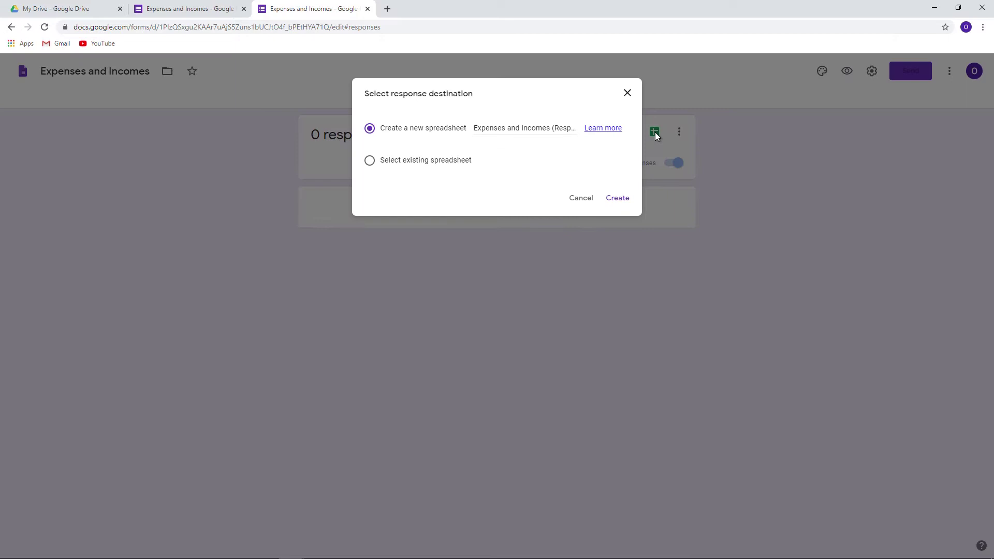
{"action": "left_click", "coordinate": [371, 162]}
{"action": "left_click", "coordinate": [619, 200]}
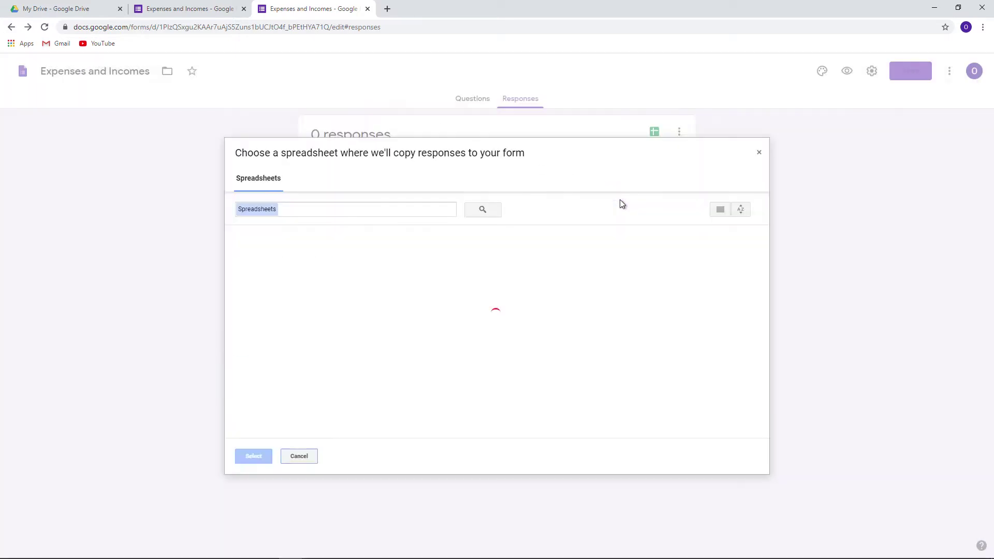
{"action": "left_click", "coordinate": [317, 305]}
{"action": "left_click", "coordinate": [255, 458]}
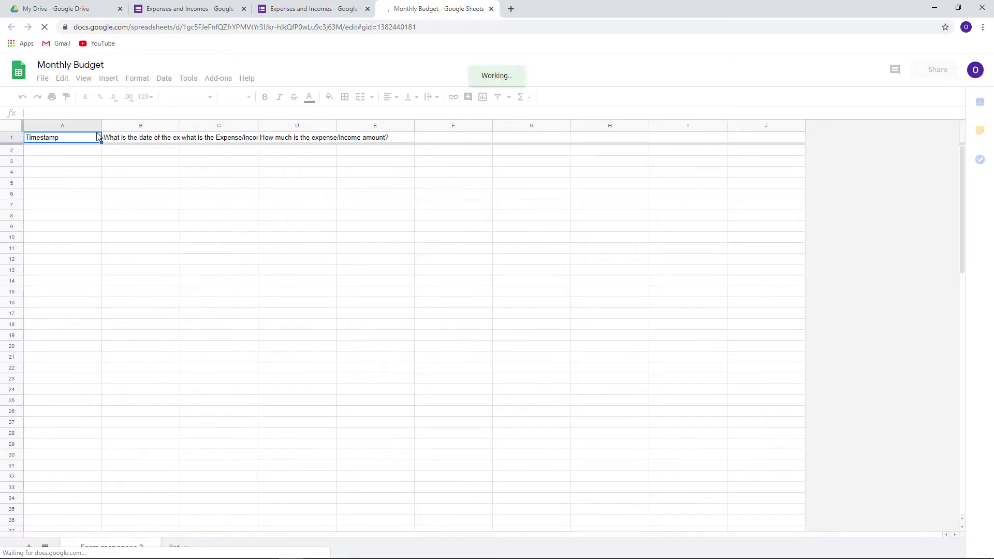
- Add a new sheet and fill the header cells B1:M1 light blue
{"action": "left_click", "coordinate": [29, 547]}
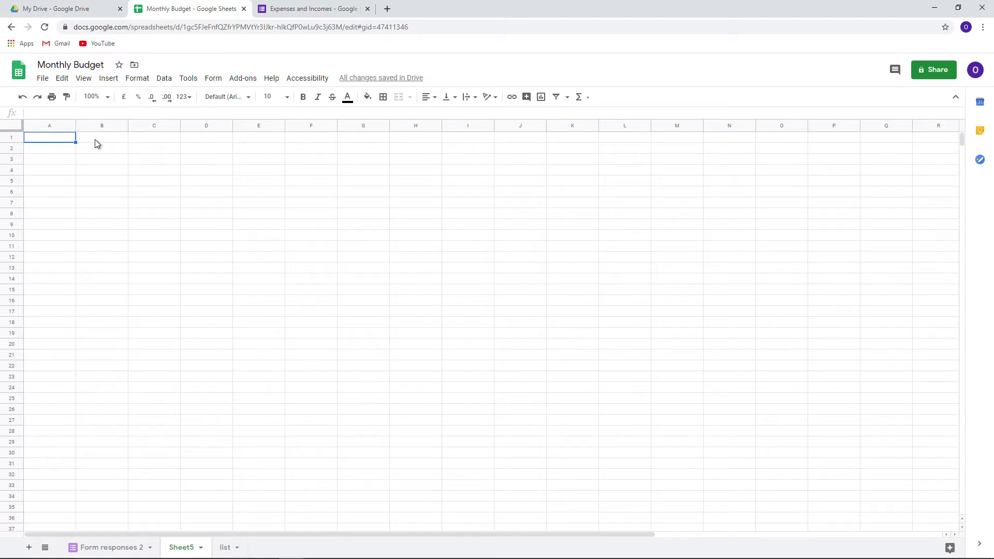
{"action": "left_click_drag", "start_coordinate": [96, 143], "coordinate": [672, 138]}
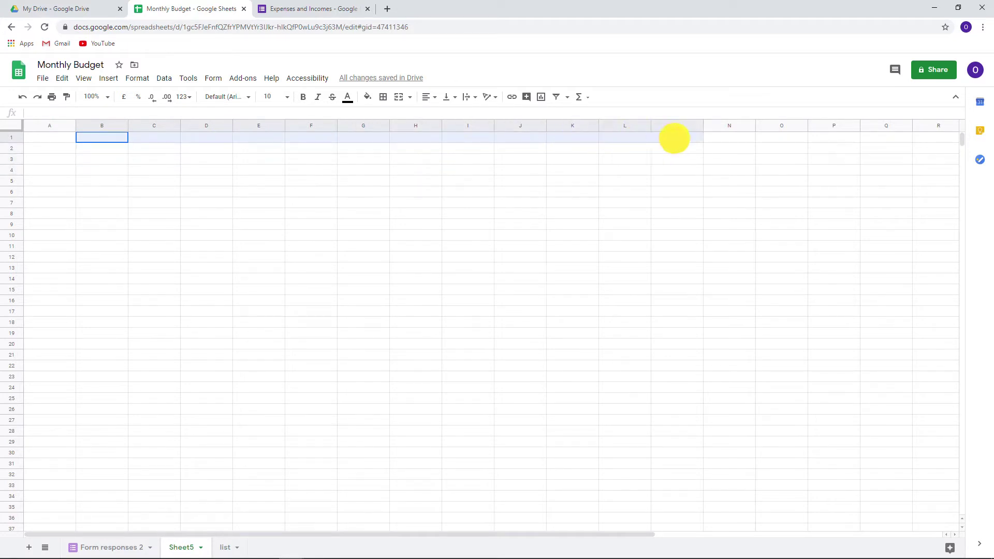
{"action": "left_click", "coordinate": [367, 98]}
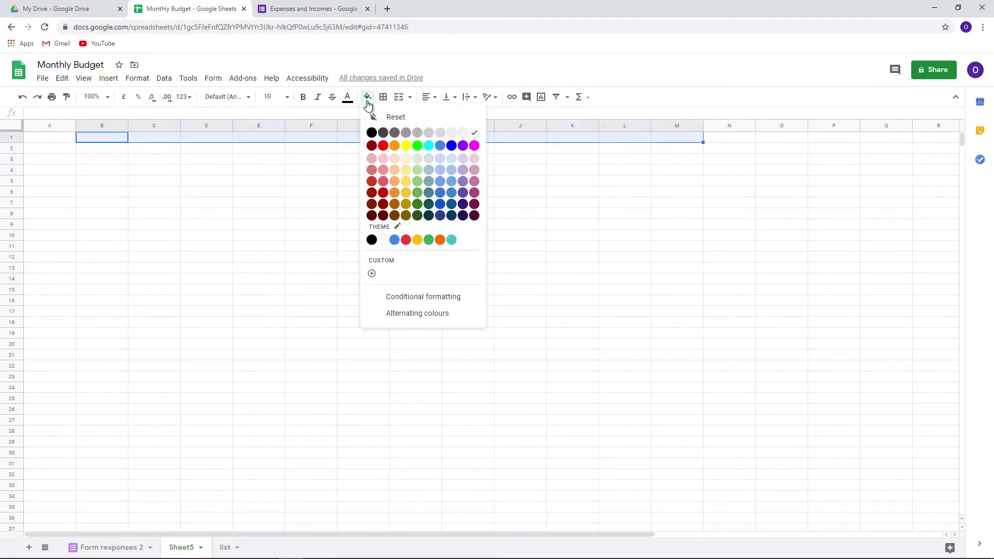
{"action": "left_click", "coordinate": [452, 156]}
{"action": "left_click", "coordinate": [456, 202]}
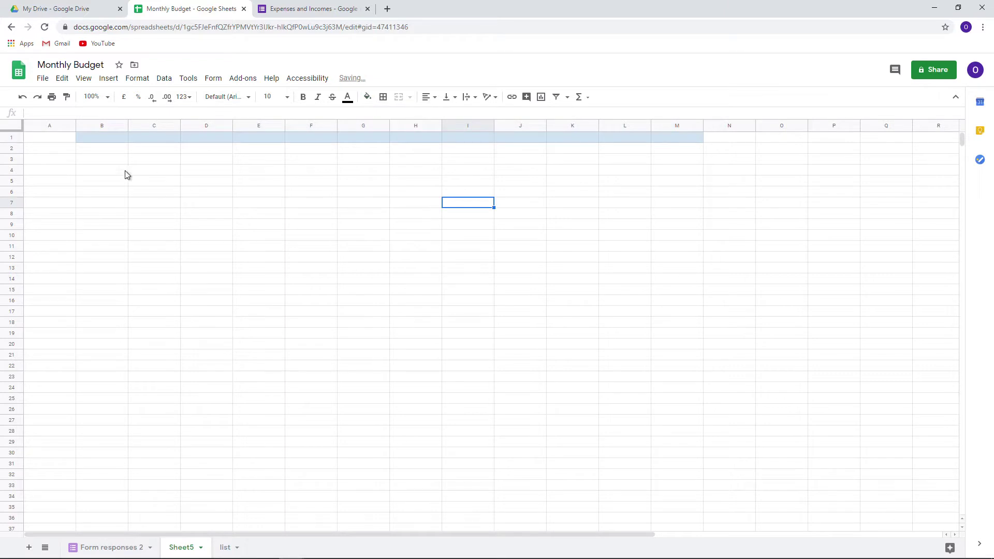
- Fill the block A2:M9 with light red
{"action": "left_click", "coordinate": [51, 148]}
{"action": "mouse_move", "coordinate": [50, 148]}
{"action": "left_mouse_down"}
{"action": "mouse_move", "coordinate": [51, 219]}
{"action": "mouse_move", "coordinate": [673, 225]}
{"action": "left_mouse_up"}
{"action": "left_click", "coordinate": [367, 97]}
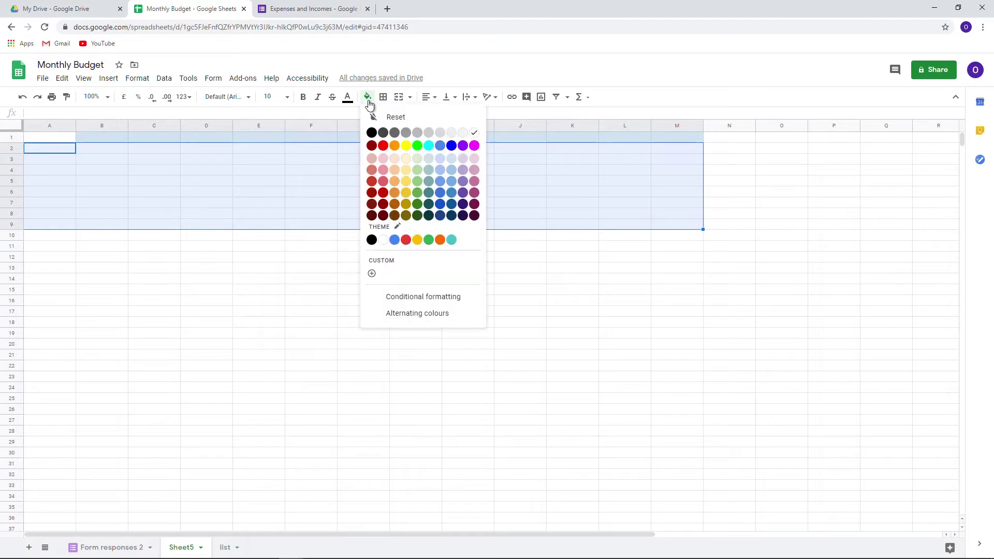
{"action": "left_click", "coordinate": [386, 159]}
- Fill row 10 (A10:L10) and column N (N2:N10) darker red
{"action": "left_click_drag", "start_coordinate": [52, 236], "coordinate": [727, 237]}
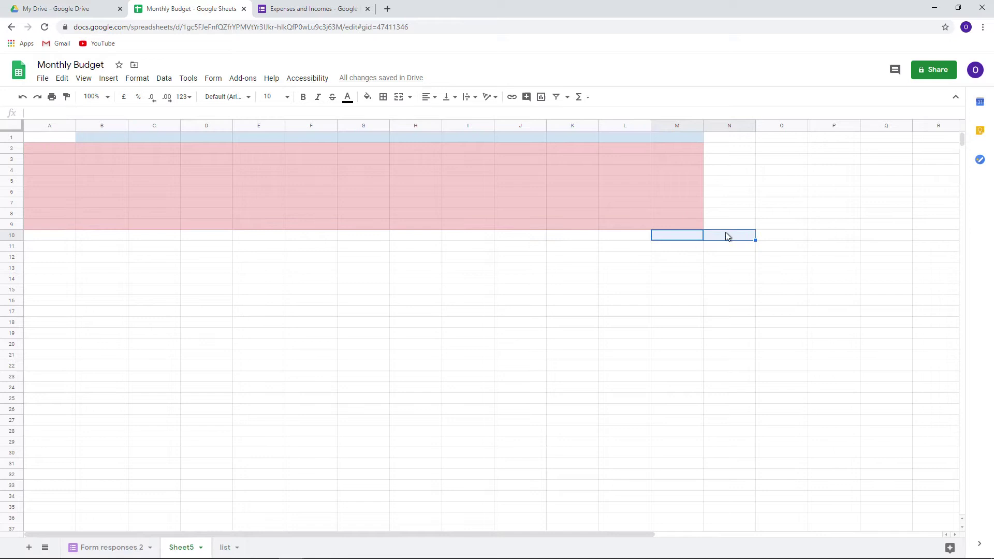
{"action": "left_click_drag", "start_coordinate": [720, 148], "coordinate": [51, 240]}
{"action": "left_click", "coordinate": [368, 97]}
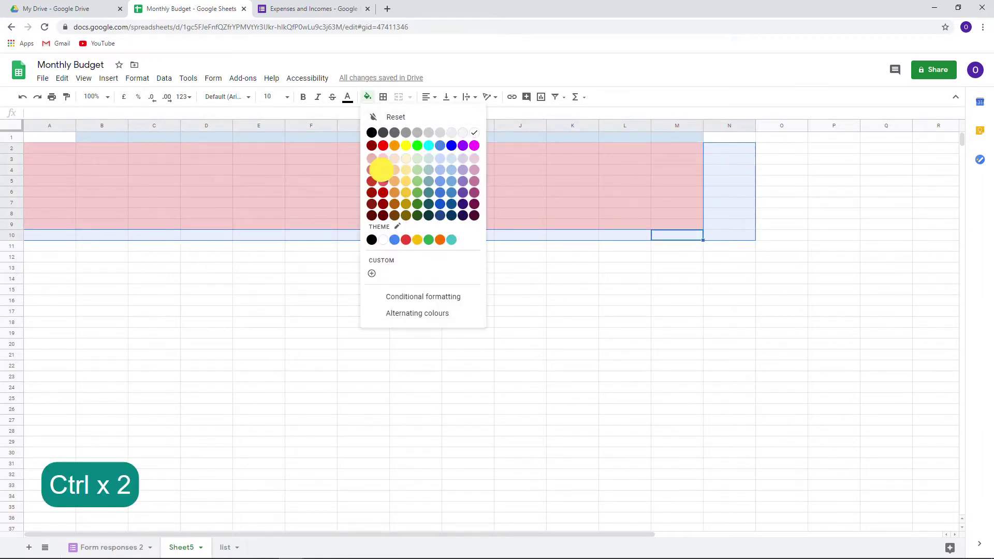
{"action": "left_click", "coordinate": [383, 169]}
{"action": "left_click", "coordinate": [350, 286]}
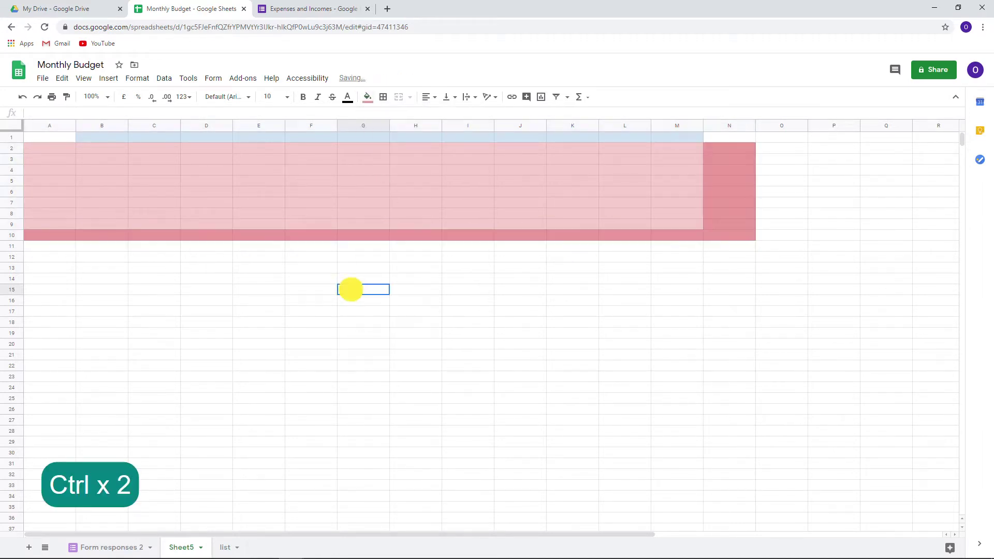
- Fill A13:M14 light green, and row 15 with N13:N15 darker green
{"action": "left_click", "coordinate": [40, 270]}
{"action": "left_click_drag", "start_coordinate": [41, 272], "coordinate": [50, 297]}
{"action": "left_click", "coordinate": [367, 97]}
{"action": "left_click", "coordinate": [422, 166]}
{"action": "left_click", "coordinate": [367, 96]}
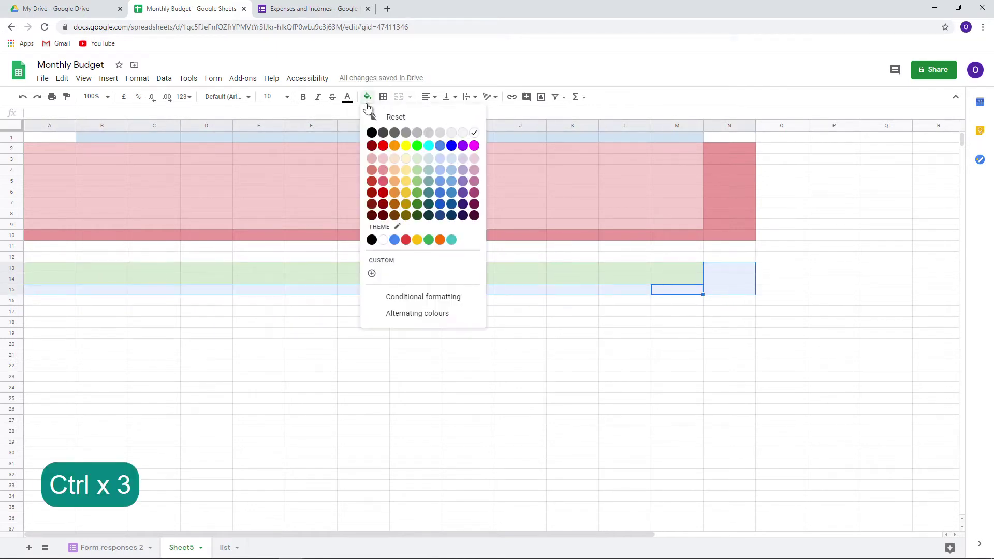
{"action": "left_click", "coordinate": [421, 166]}
- Enter the year 2020 in cell A1
{"action": "left_click", "coordinate": [375, 333]}
{"action": "left_click", "coordinate": [43, 137]}
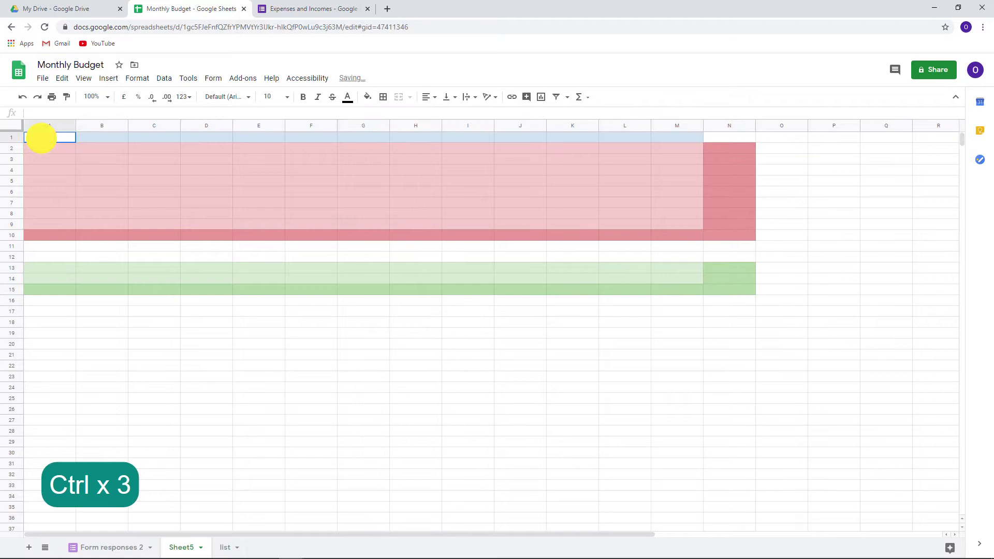
{"action": "type", "text": "2020"}
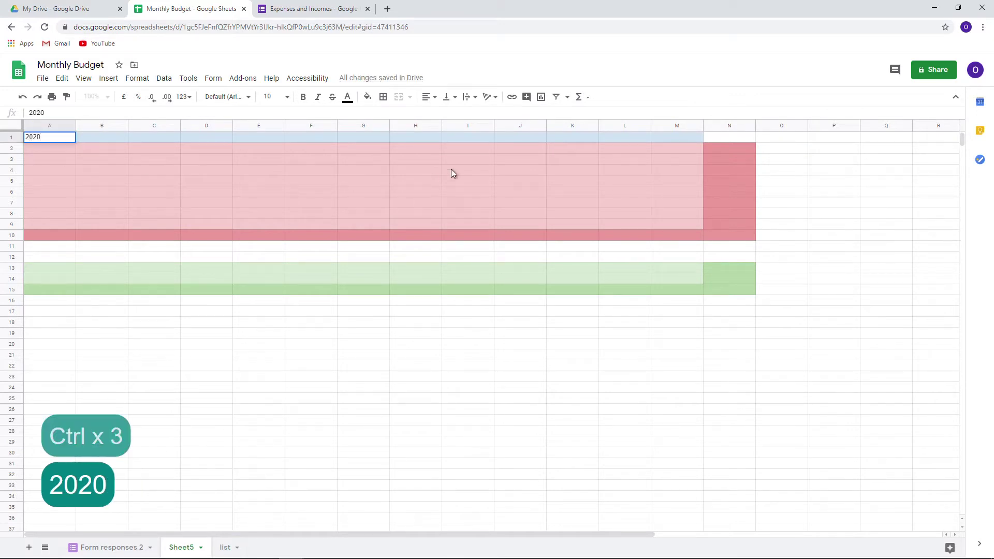
{"action": "key", "text": "Return"}
- Enter =DATE(A1,1,1) in B1 so it shows 01/01/2020
{"action": "left_click", "coordinate": [93, 138]}
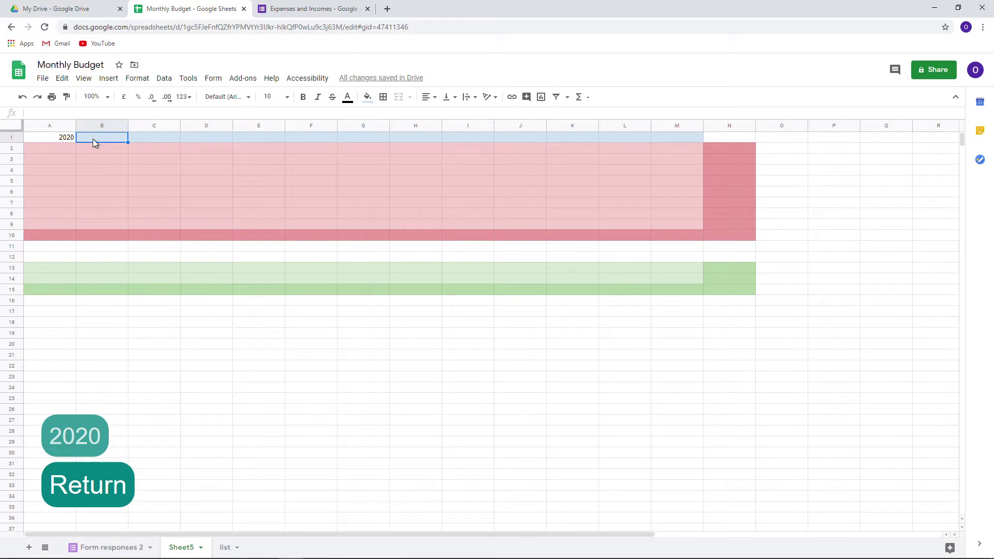
{"action": "type", "text": "="}
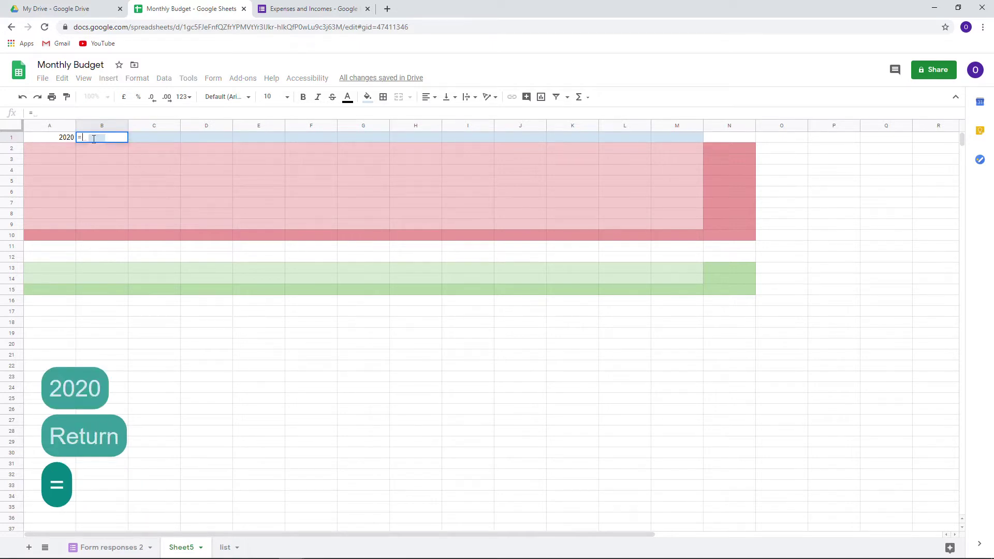
{"action": "type", "text": "da"}
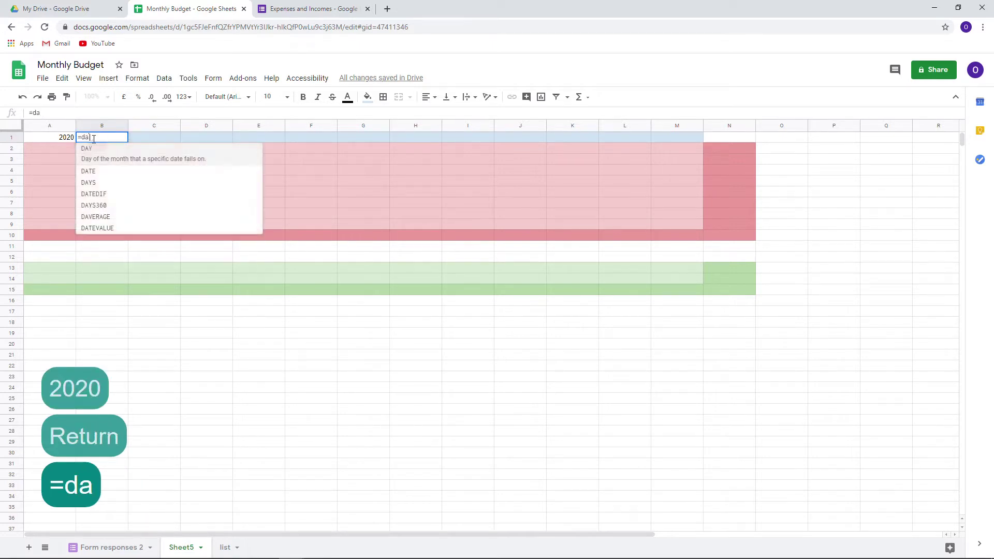
{"action": "left_click", "coordinate": [93, 173]}
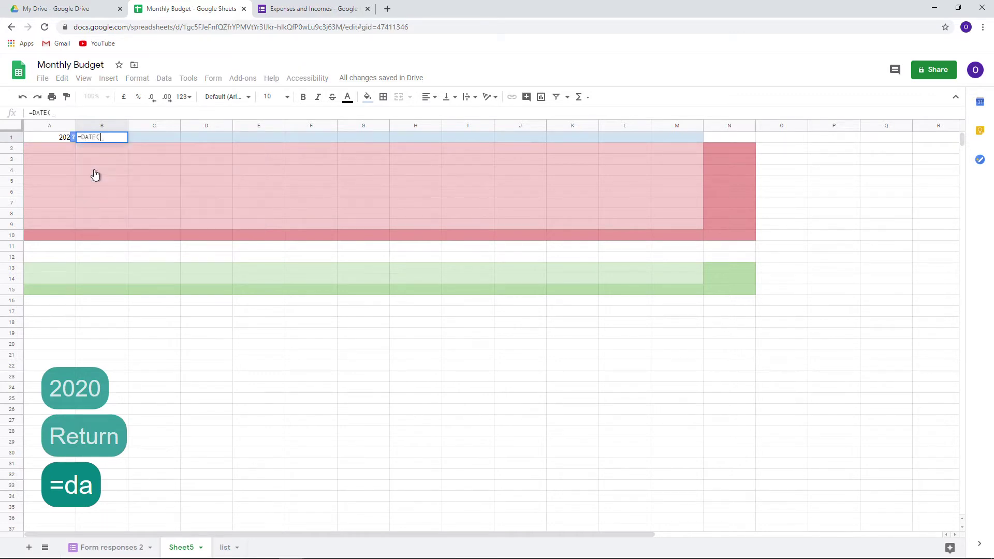
{"action": "left_click", "coordinate": [57, 139]}
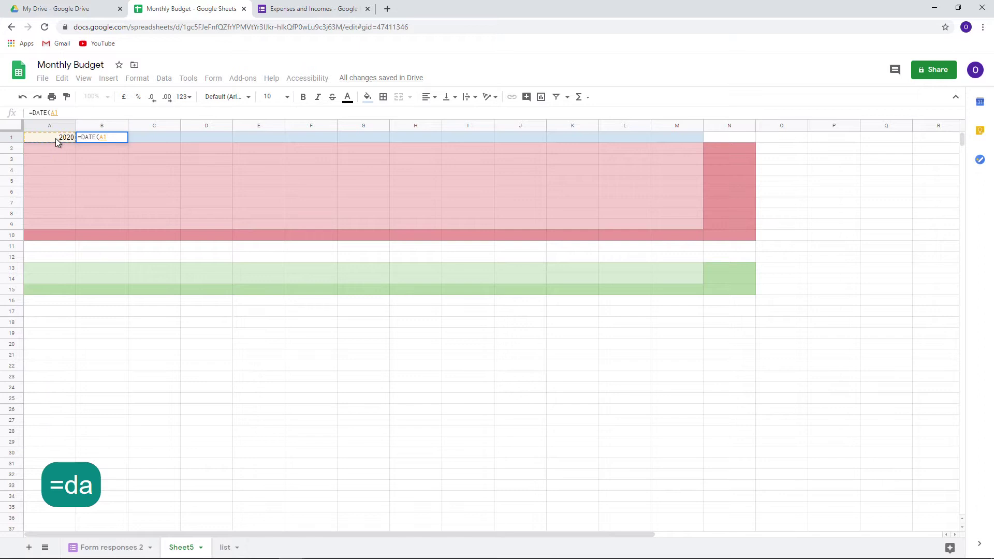
{"action": "type", "text": ",1"}
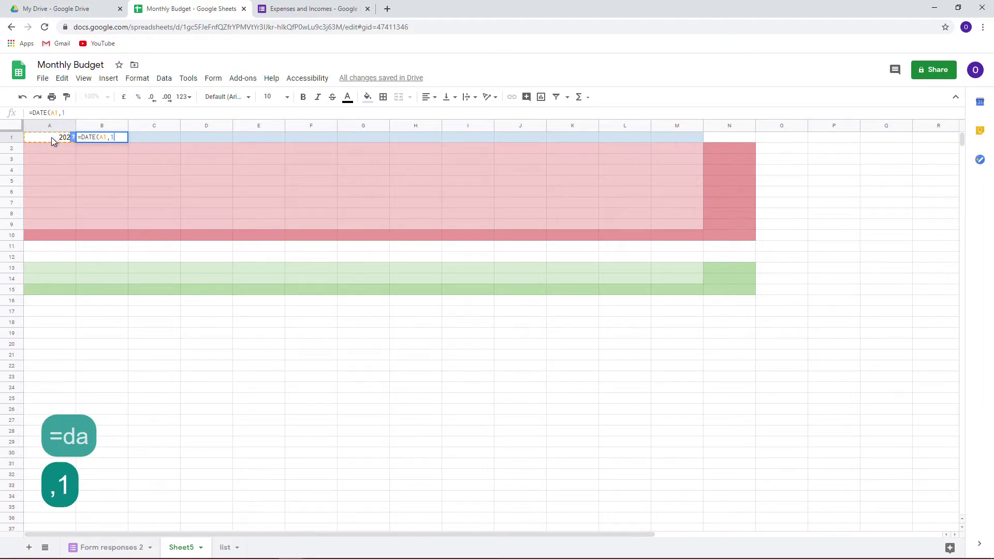
{"action": "type", "text": ",1"}
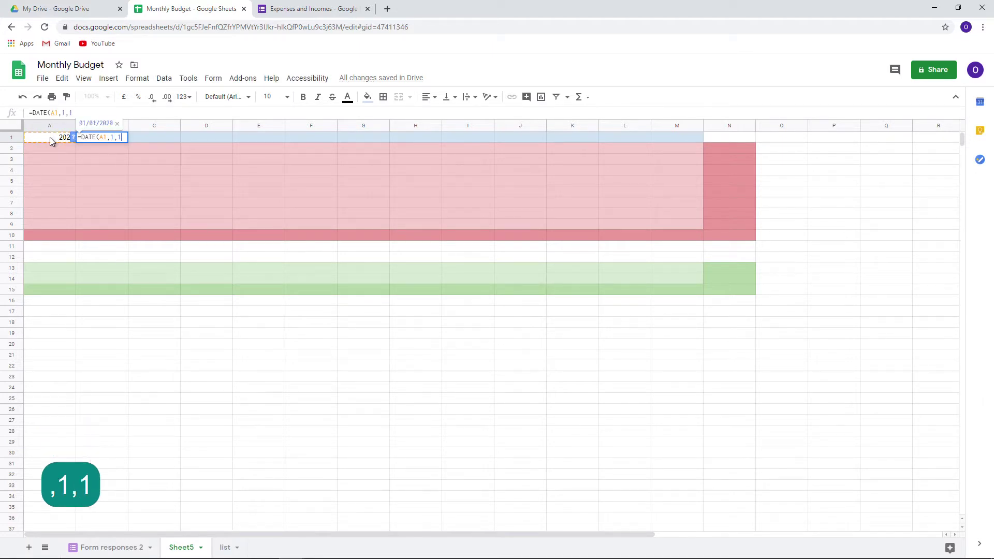
{"action": "key", "text": "Return"}
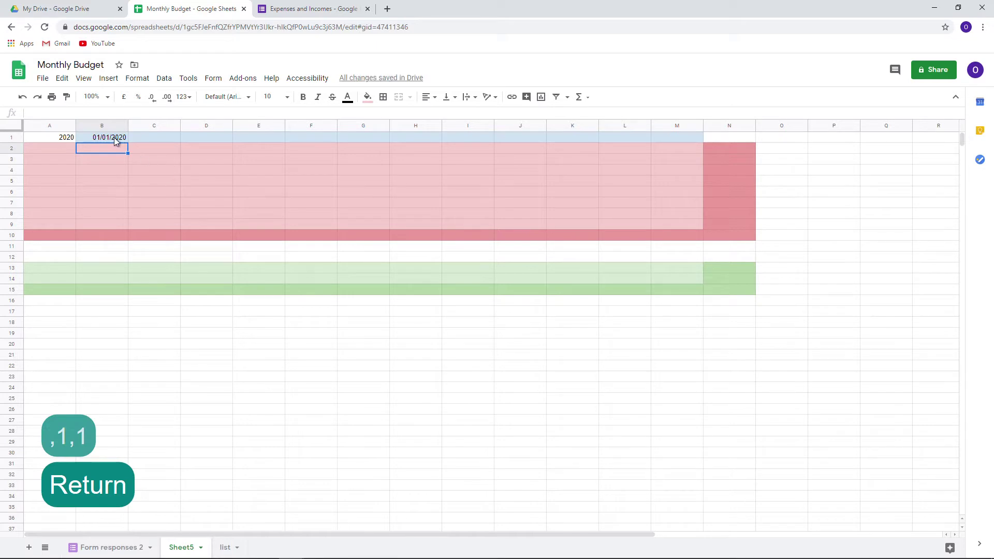
- Enter =DATE(YEAR(B1),MONTH(B1)+1,DAY(B1)) in C1 for the next month's date
{"action": "left_click", "coordinate": [142, 136]}
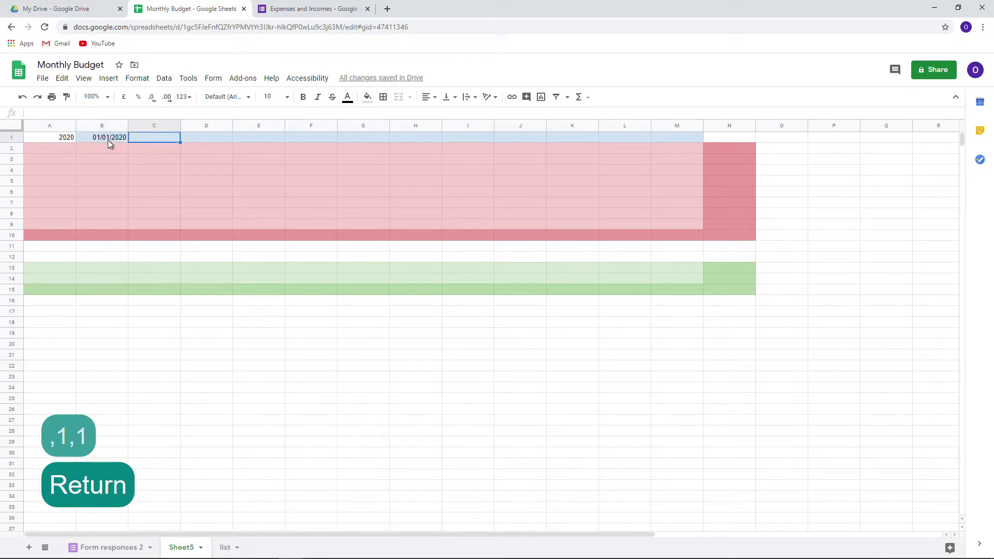
{"action": "double_click", "coordinate": [155, 138]}
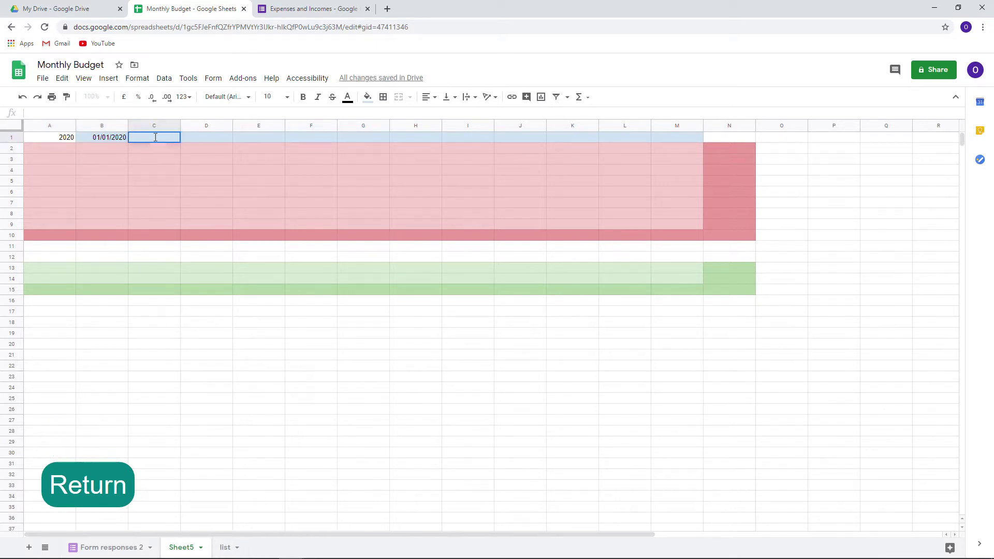
{"action": "type", "text": "=date"}
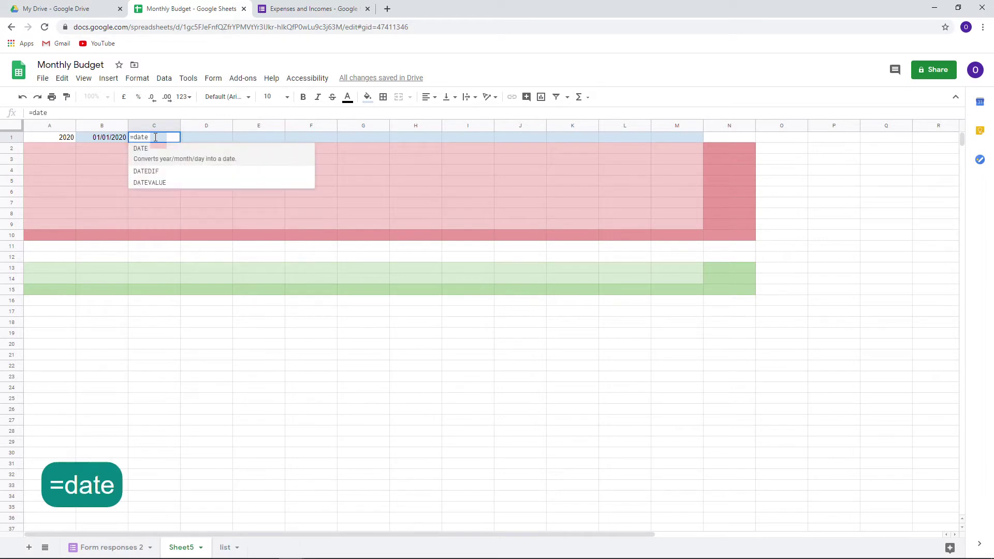
{"action": "type", "text": "("}
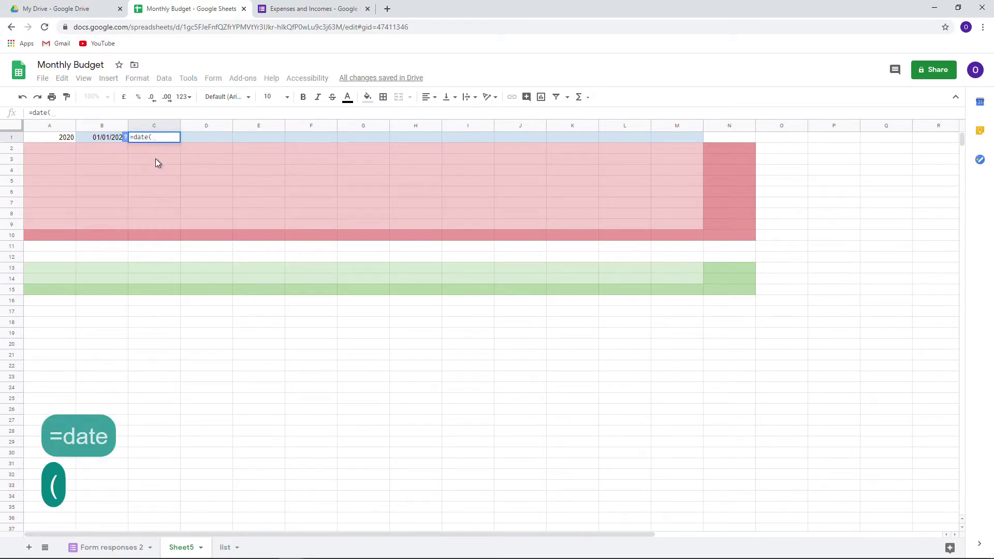
{"action": "type", "text": "ye"}
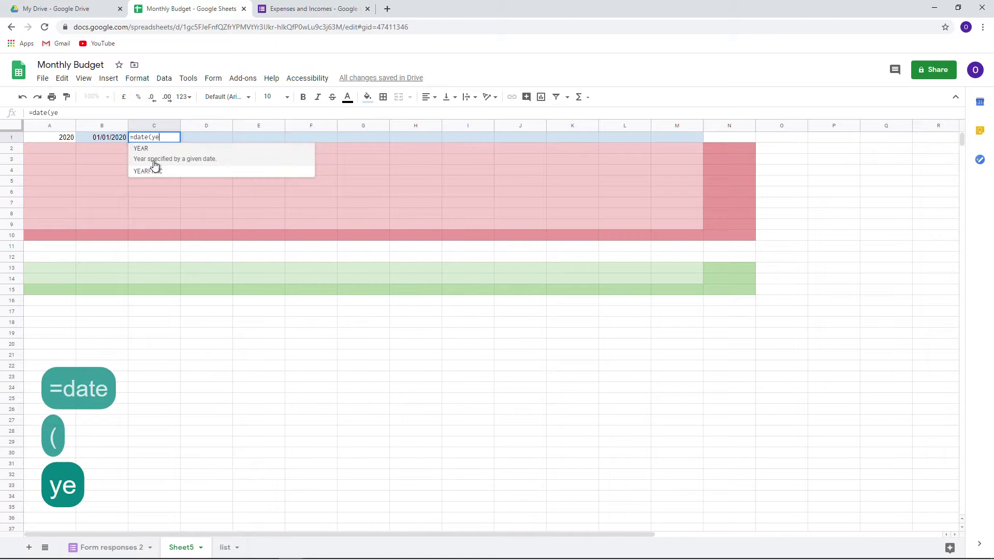
{"action": "left_click", "coordinate": [167, 162]}
{"action": "left_click", "coordinate": [108, 138]}
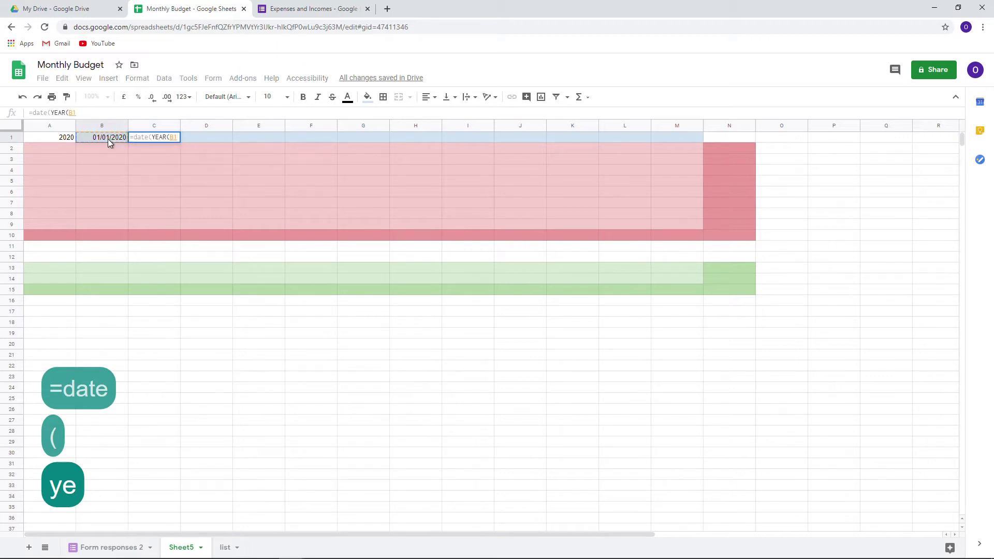
{"action": "type", "text": "("}
{"action": "key", "text": "BackSpace"}
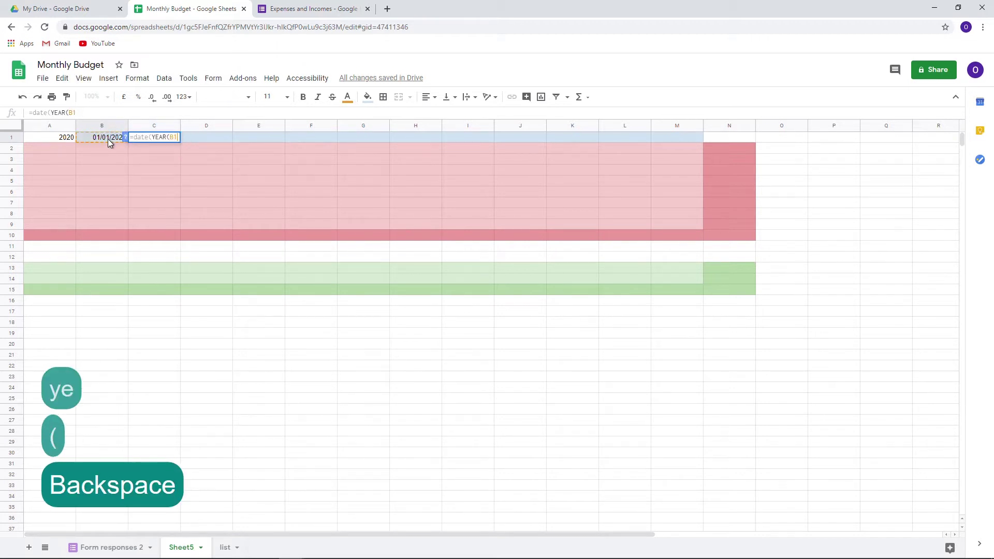
{"action": "type", "text": ")"}
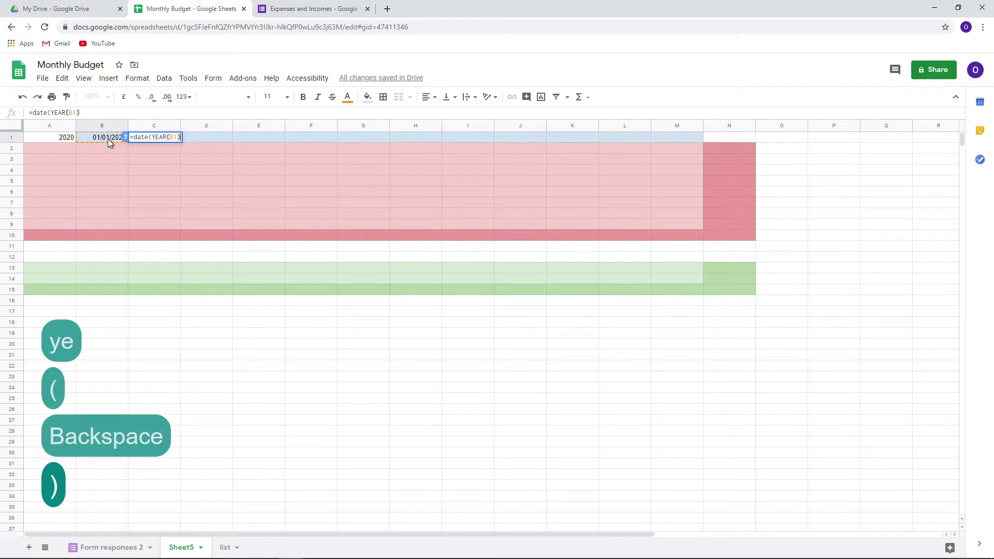
{"action": "type", "text": ","}
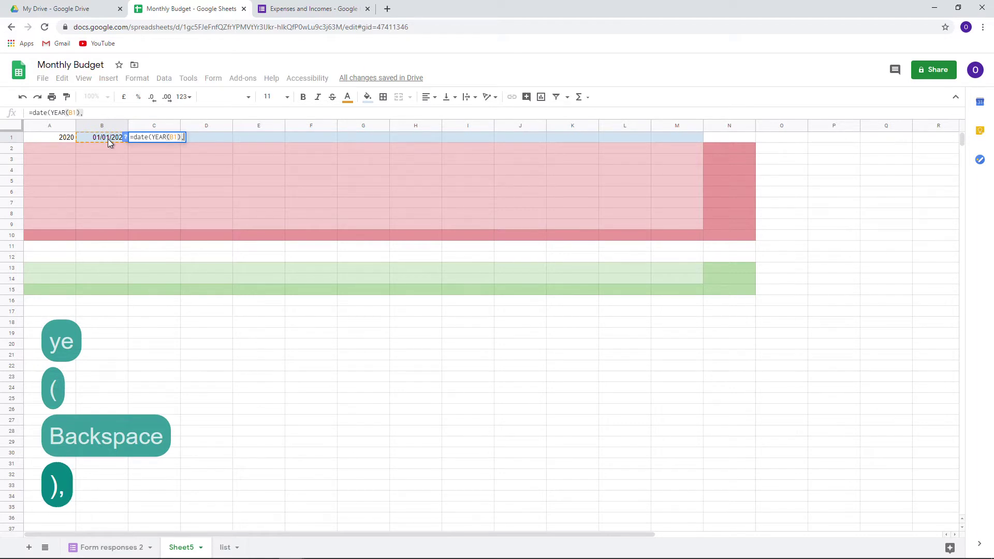
{"action": "type", "text": "mo"}
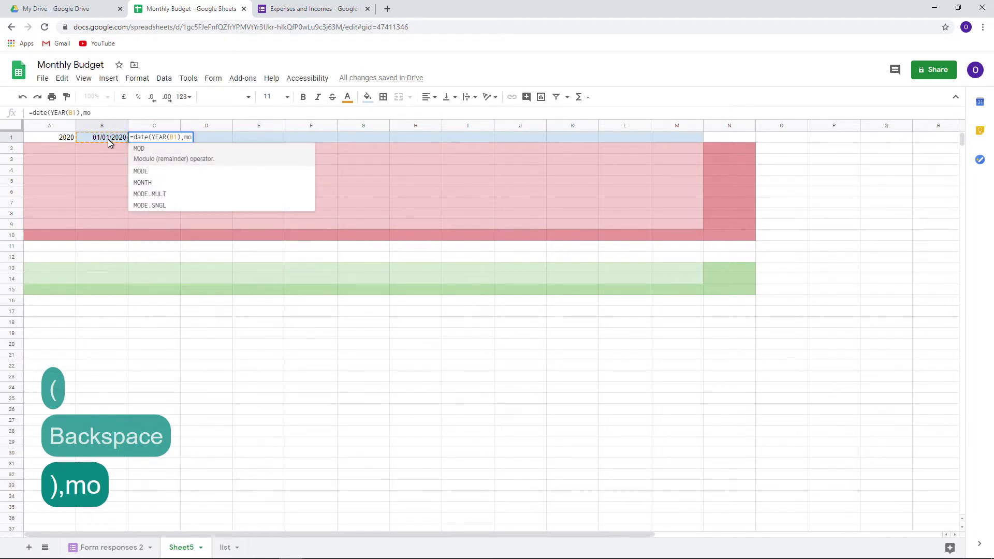
{"action": "left_click", "coordinate": [146, 185]}
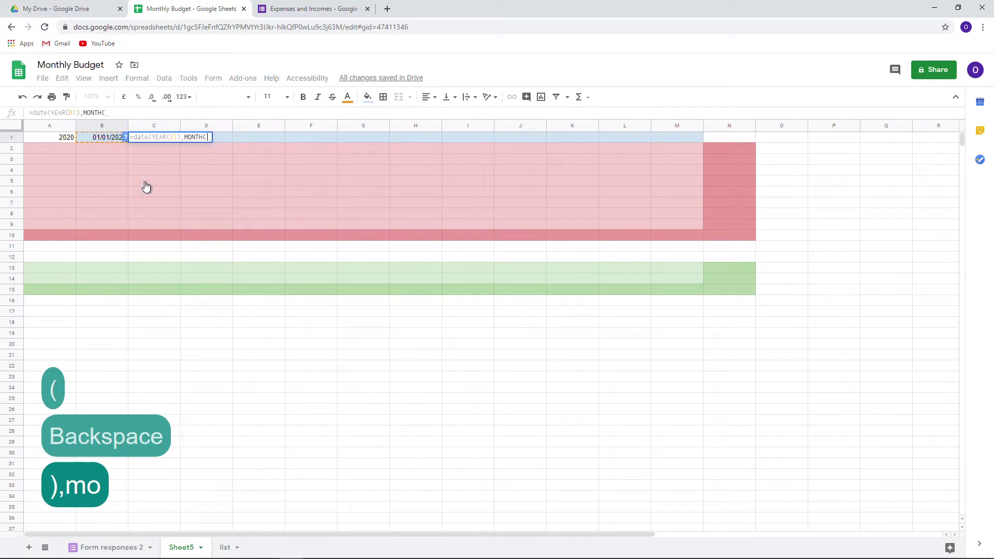
{"action": "left_click", "coordinate": [104, 137]}
{"action": "type", "text": ")+"}
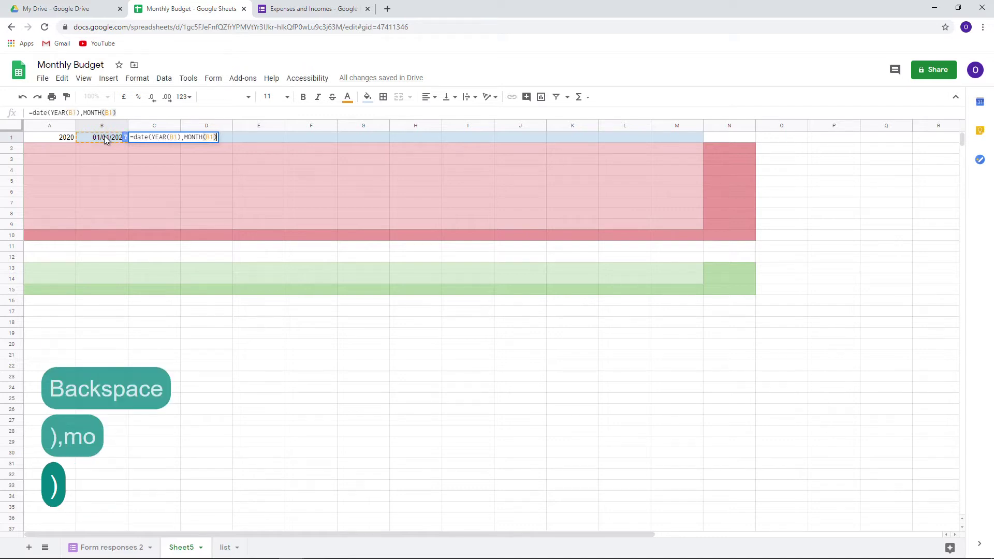
{"action": "type", "text": "1"}
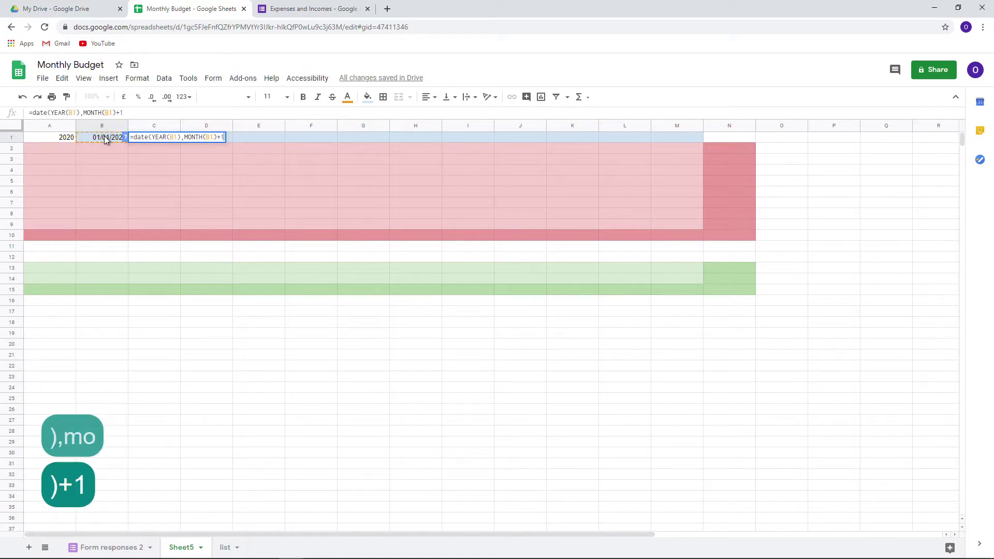
{"action": "type", "text": ","}
{"action": "type", "text": "da"}
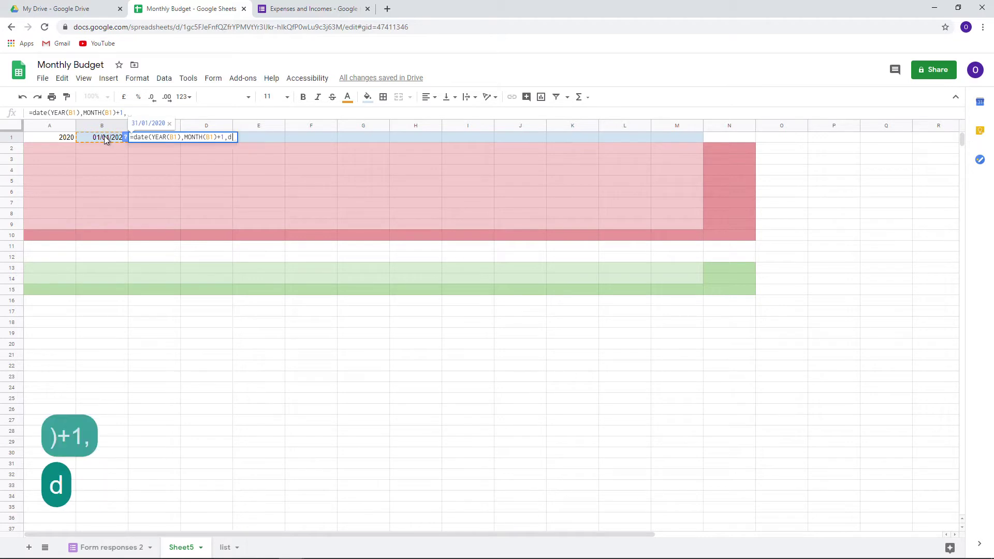
{"action": "left_click", "coordinate": [141, 150]}
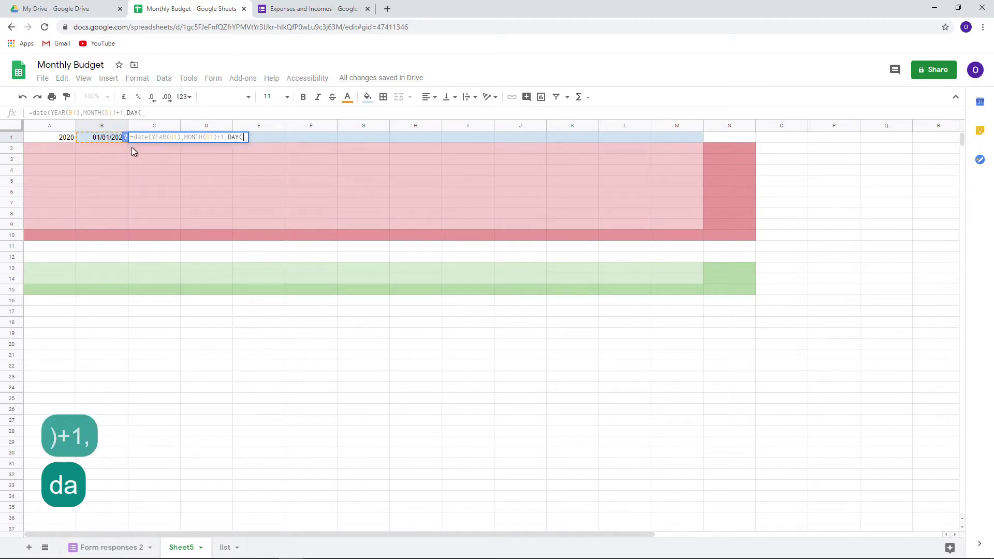
{"action": "left_click", "coordinate": [109, 138]}
{"action": "type", "text": "))"}
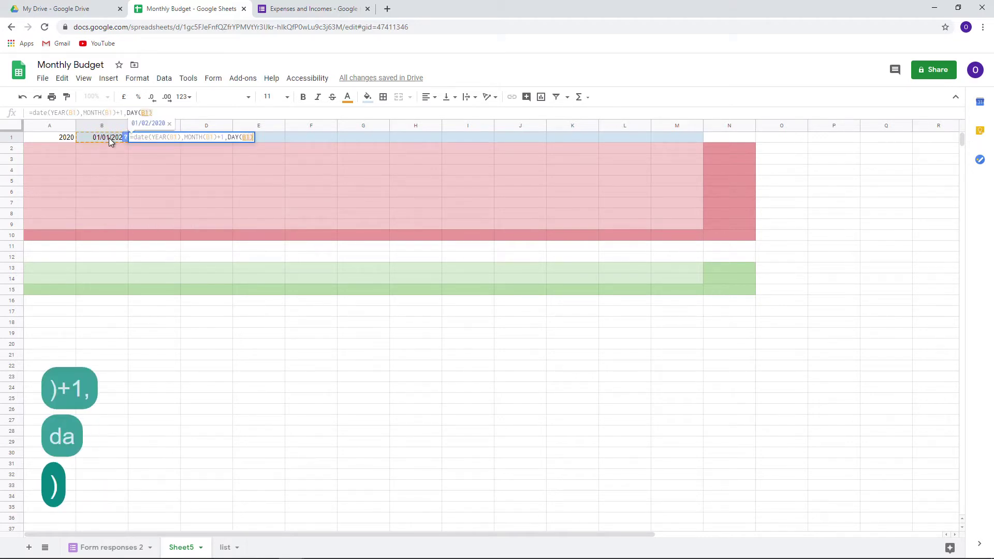
{"action": "key", "text": "Return"}
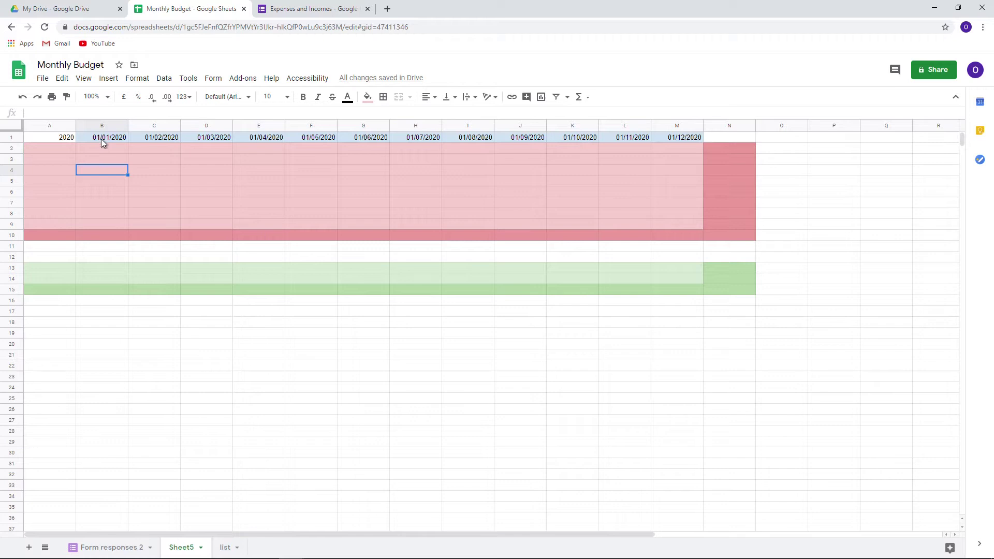
- Apply the short month format (Aug) to B1:M1 so dates read Jan to Dec
{"action": "left_click_drag", "start_coordinate": [103, 140], "coordinate": [674, 141]}
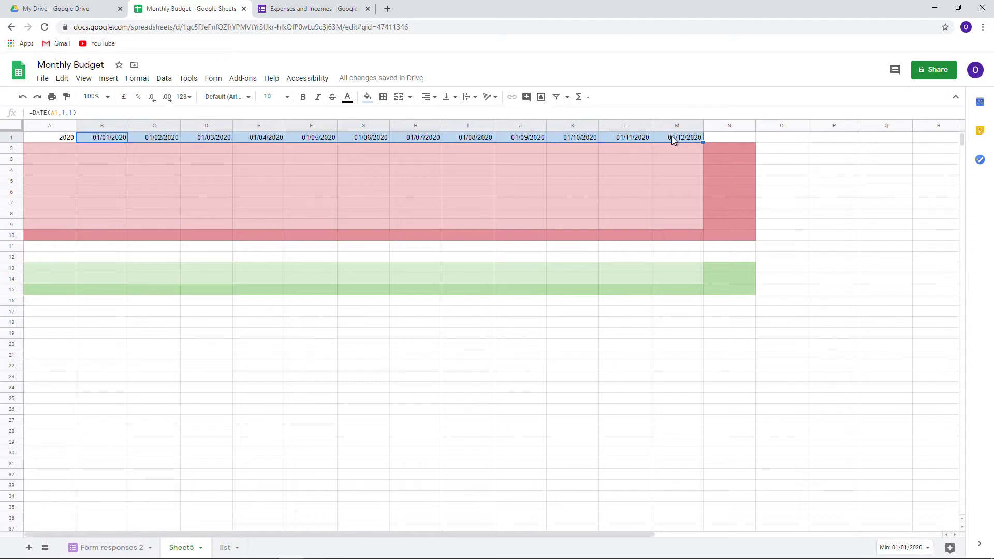
{"action": "left_click", "coordinate": [185, 97]}
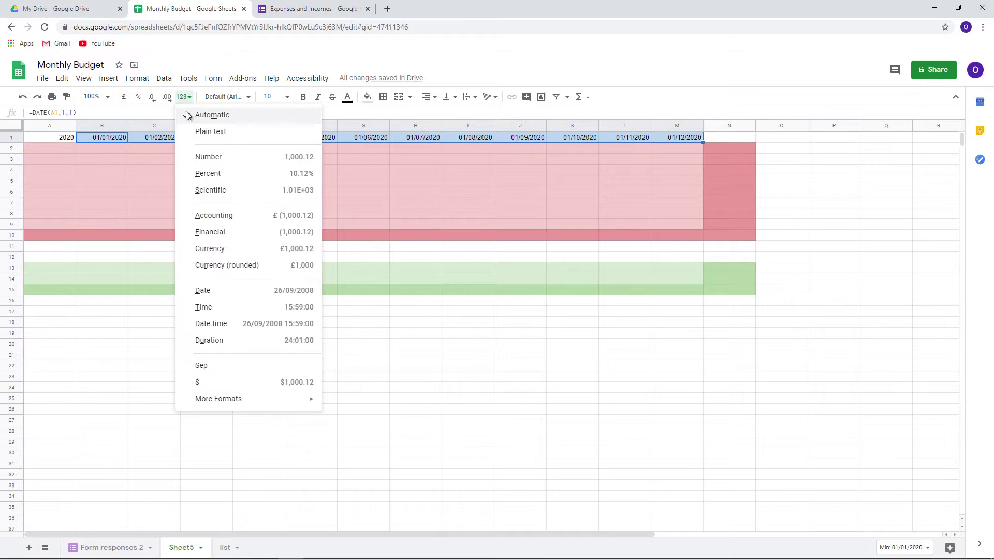
{"action": "mouse_move", "coordinate": [295, 401]}
{"action": "left_click", "coordinate": [391, 420]}
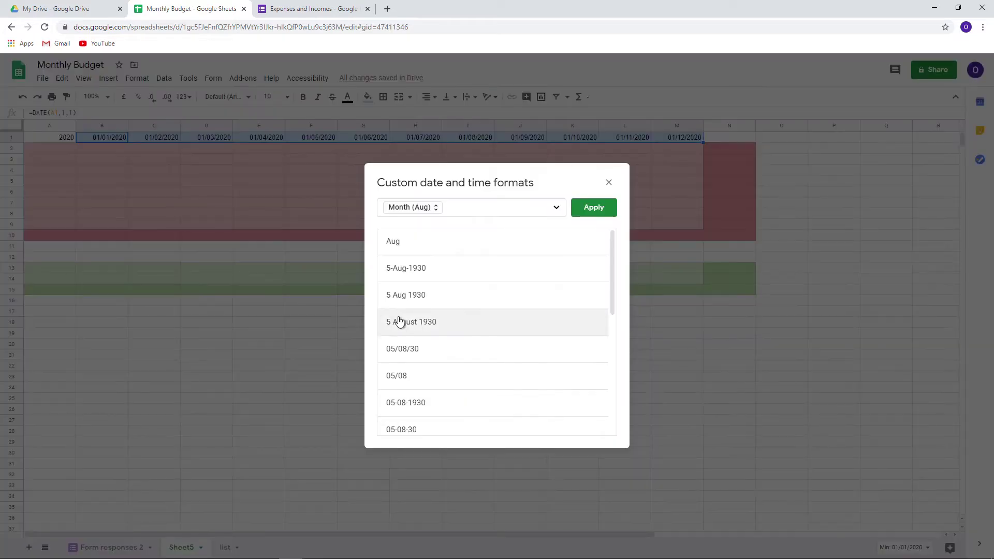
{"action": "scroll", "coordinate": [435, 389], "scroll_direction": "down", "scroll_amount": 1}
{"action": "scroll", "coordinate": [434, 389], "scroll_direction": "down", "scroll_amount": 10}
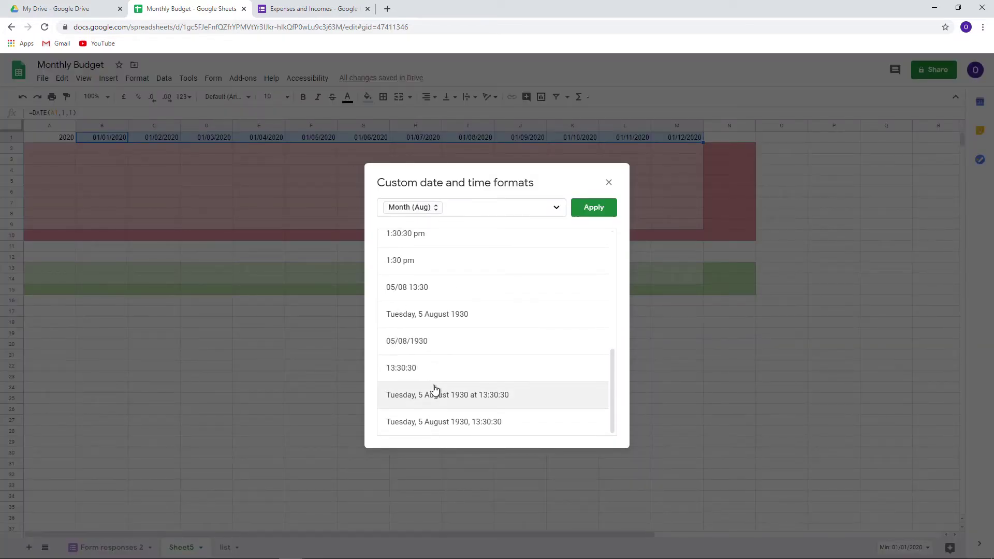
{"action": "scroll", "coordinate": [436, 381], "scroll_direction": "up", "scroll_amount": 10}
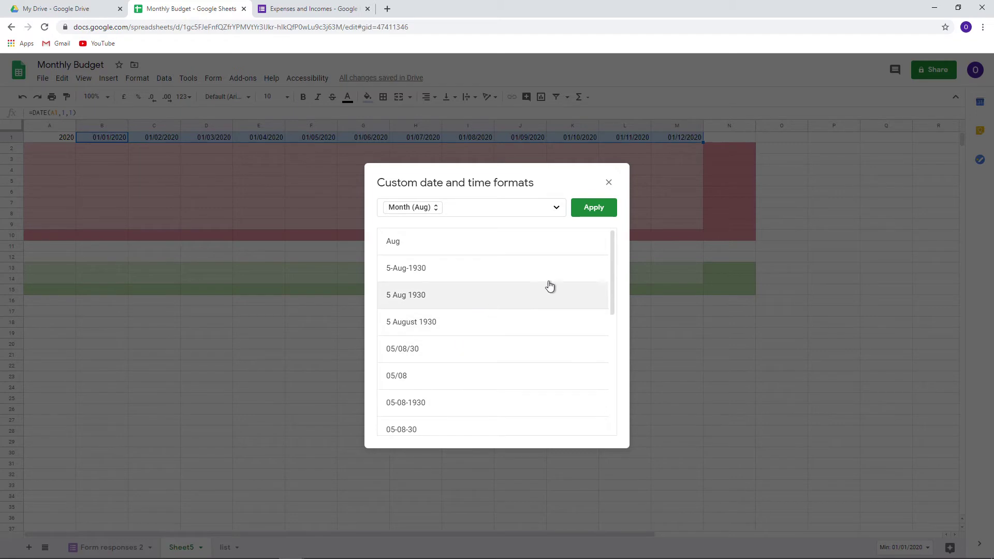
{"action": "left_click", "coordinate": [594, 207]}
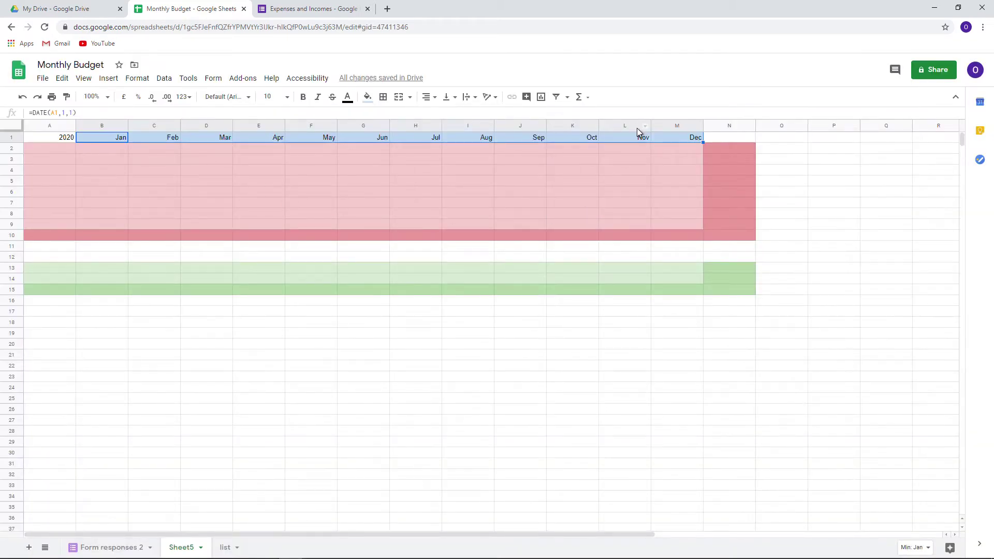
- Copy the expense categories Mortgage through Other from the list sheet
{"action": "left_click", "coordinate": [49, 148]}
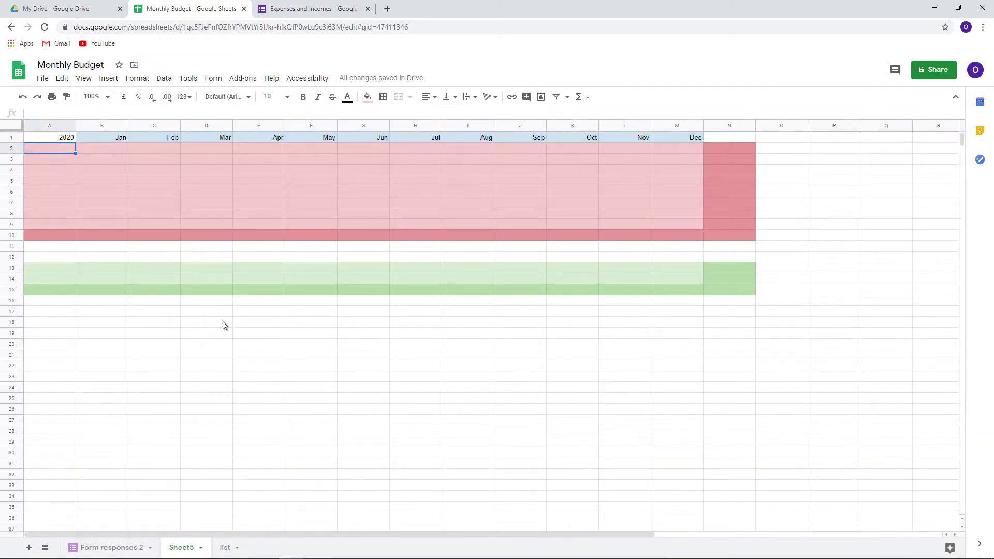
{"action": "left_click", "coordinate": [225, 547]}
{"action": "left_click_drag", "start_coordinate": [47, 148], "coordinate": [50, 218]}
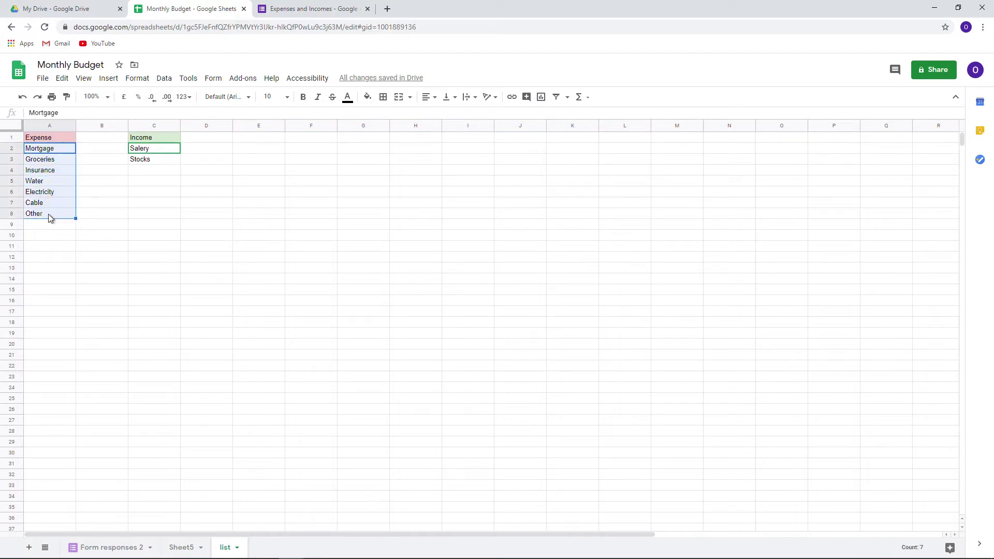
{"action": "key", "text": "ctrl+c"}
- Paste the categories into Sheet5 A2 as values only
{"action": "left_click", "coordinate": [182, 548]}
{"action": "key", "text": "ctrl+v"}
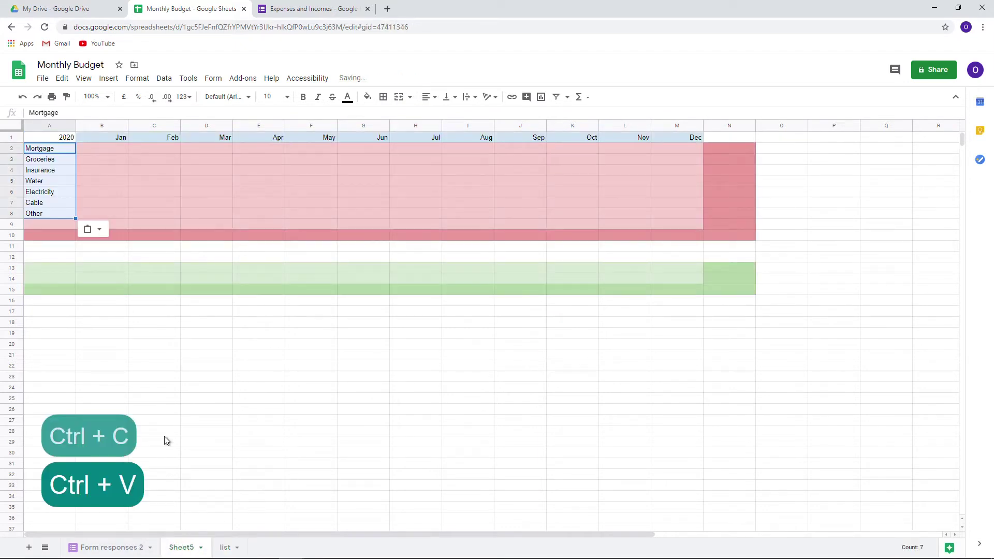
{"action": "key", "text": "ctrl+z"}
{"action": "right_click", "coordinate": [51, 154]}
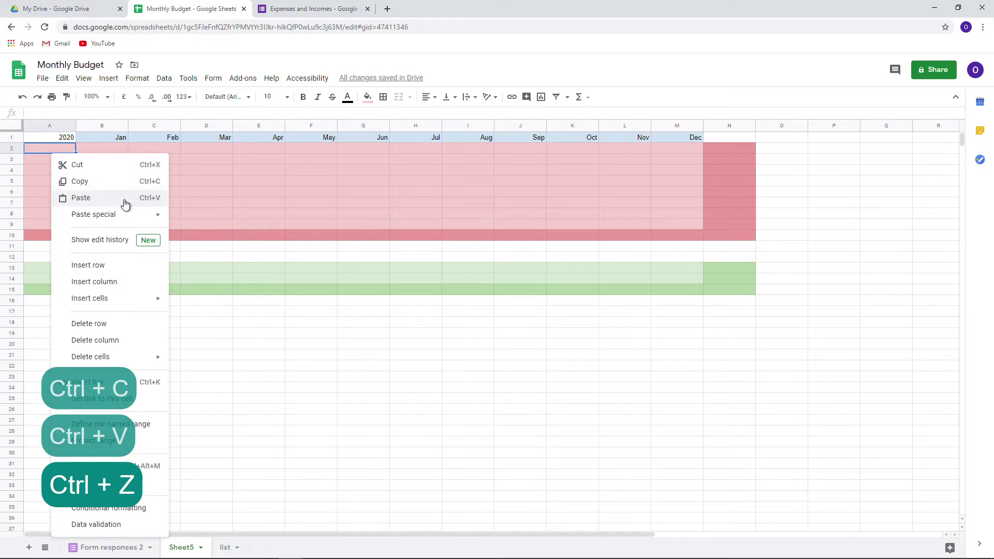
{"action": "mouse_move", "coordinate": [129, 215]}
{"action": "left_click", "coordinate": [209, 219]}
{"action": "left_click", "coordinate": [172, 328]}
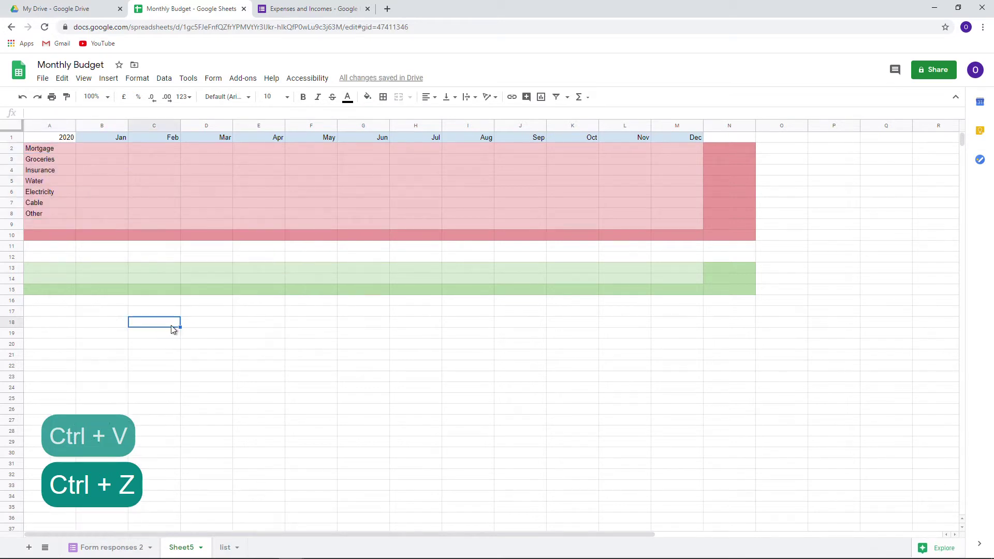
- Delete the empty row 9 below the categories
{"action": "left_click", "coordinate": [14, 223]}
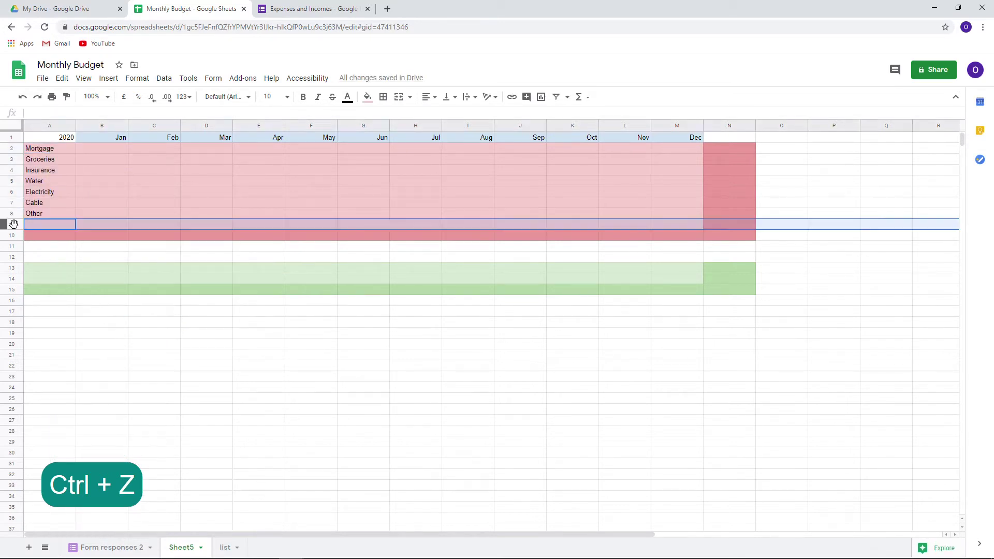
{"action": "right_click", "coordinate": [13, 223]}
{"action": "left_click", "coordinate": [79, 344]}
{"action": "left_click", "coordinate": [99, 334]}
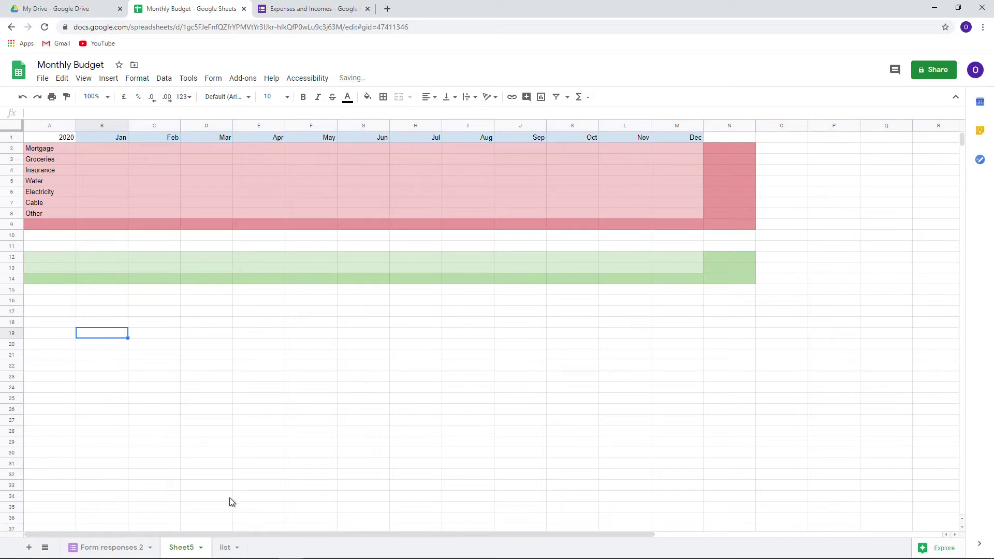
- Paste Salery and Stocks from the list sheet into A12:A13 as values only
{"action": "left_click", "coordinate": [225, 547]}
{"action": "left_click_drag", "start_coordinate": [145, 148], "coordinate": [150, 159]}
{"action": "key", "text": "ctrl+c"}
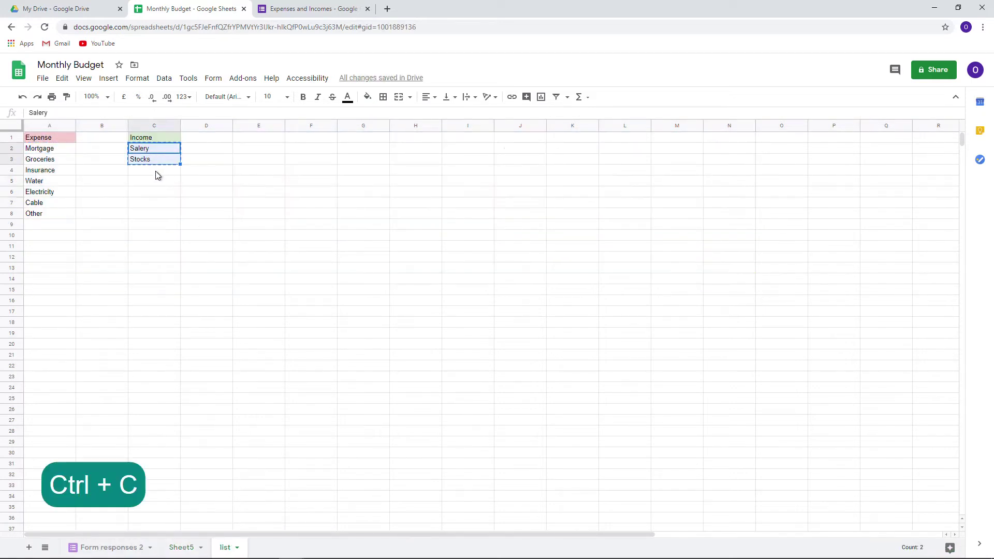
{"action": "left_click", "coordinate": [182, 548]}
{"action": "left_click", "coordinate": [46, 256]}
{"action": "key", "text": "ctrl+v"}
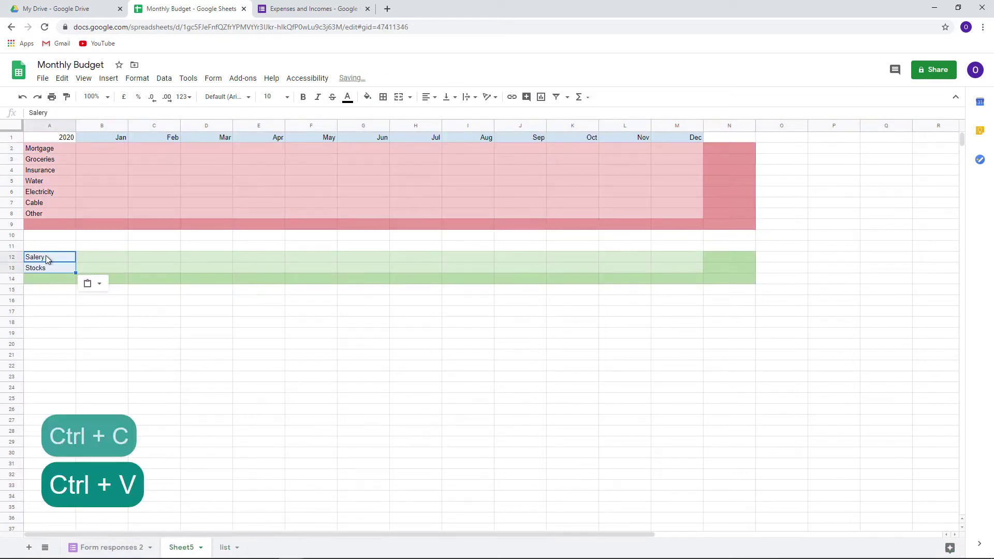
{"action": "key", "text": "ctrl+z"}
{"action": "right_click", "coordinate": [45, 256]}
{"action": "mouse_move", "coordinate": [107, 243]}
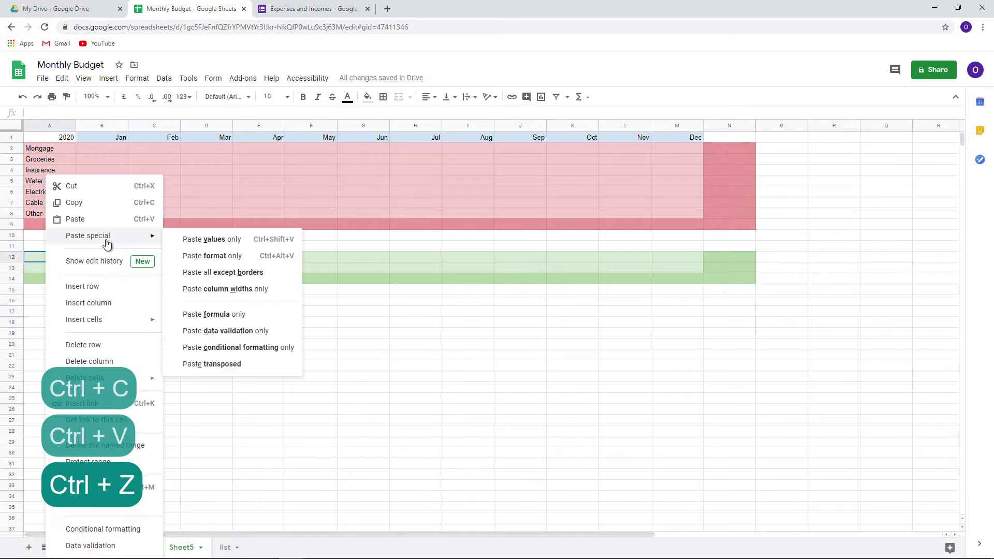
{"action": "left_click", "coordinate": [192, 239]}
{"action": "left_click", "coordinate": [153, 342]}
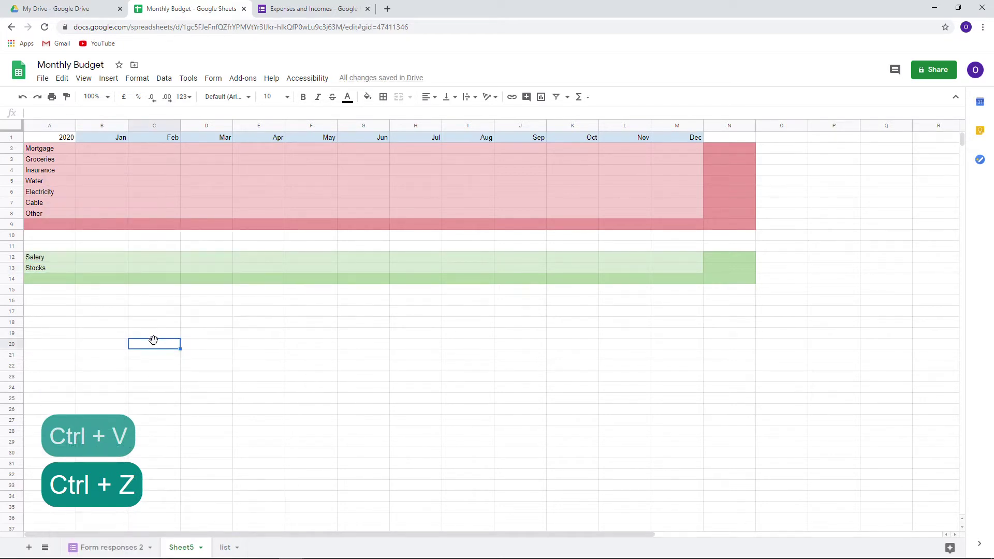
{"action": "left_click", "coordinate": [119, 150]}
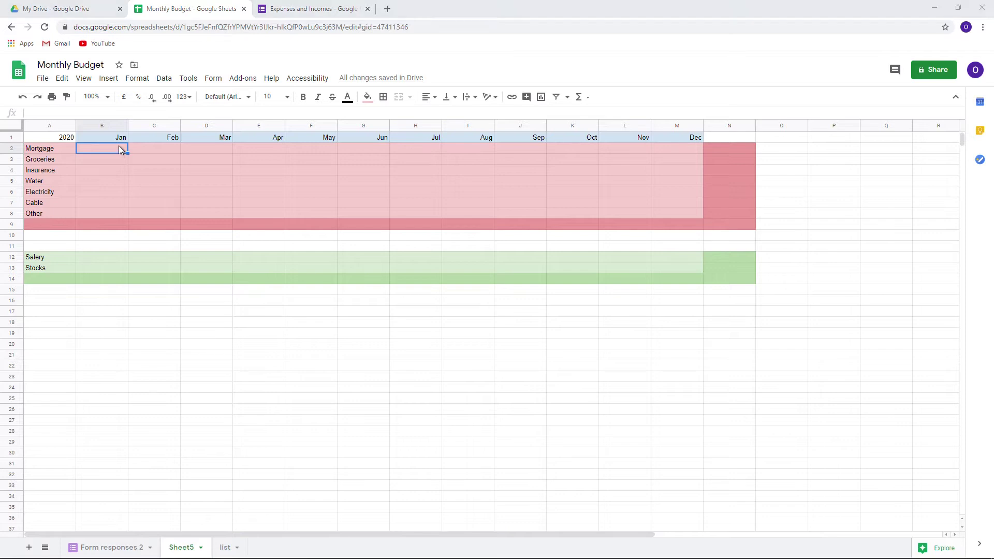
- Start a SUMIFS in B2 summing Form responses 2 column D where column C matches Mortgage in A2
{"action": "double_click", "coordinate": [119, 147]}
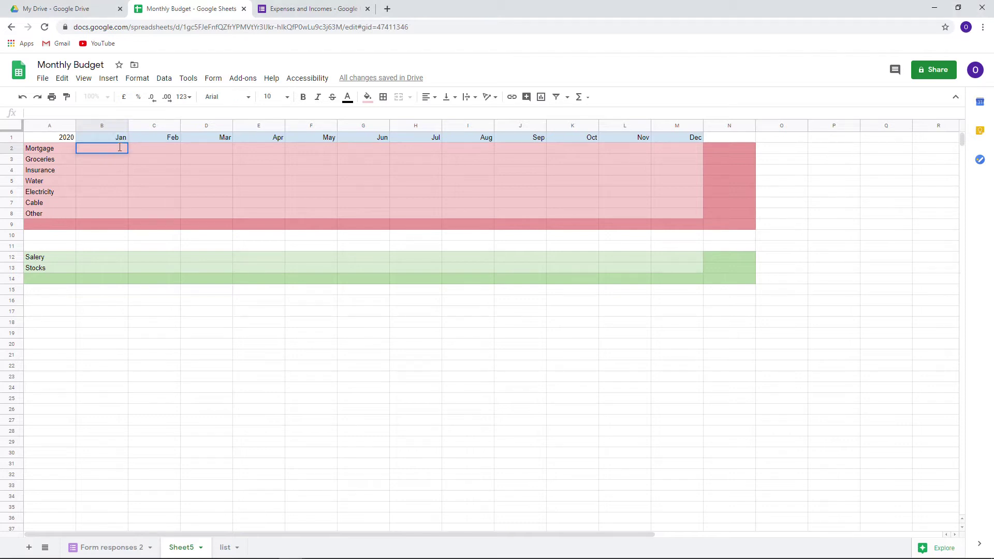
{"action": "type", "text": "=sum"}
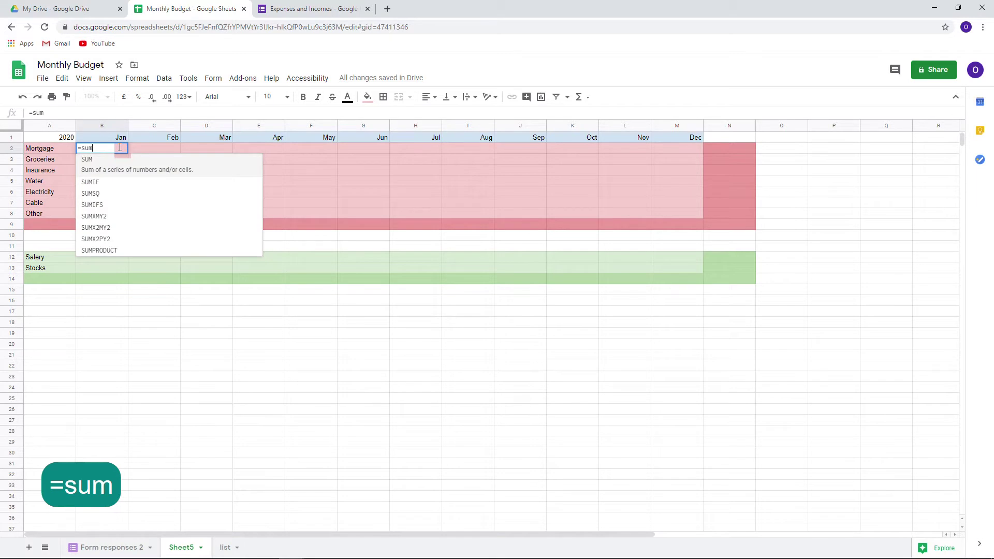
{"action": "left_click", "coordinate": [116, 207]}
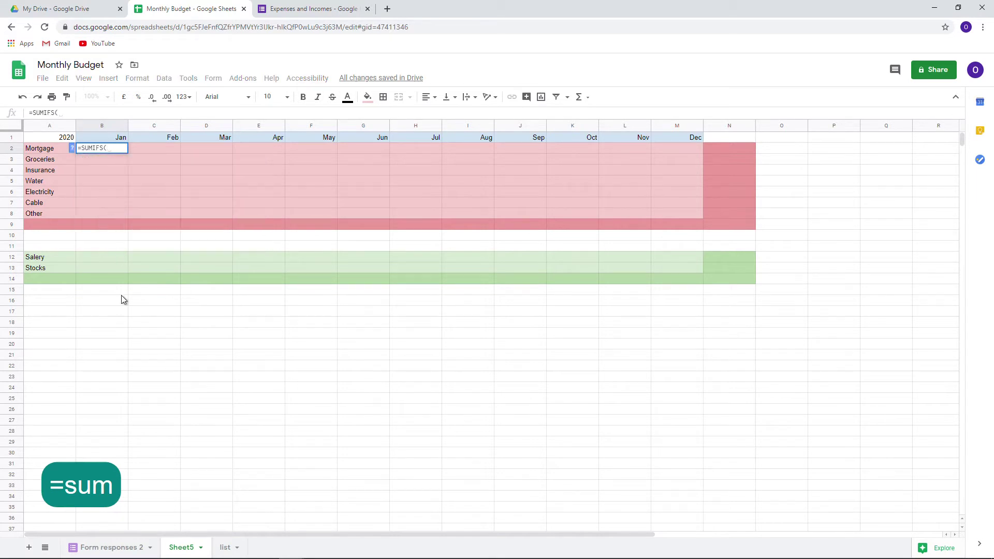
{"action": "left_click", "coordinate": [111, 547]}
{"action": "left_click", "coordinate": [386, 126]}
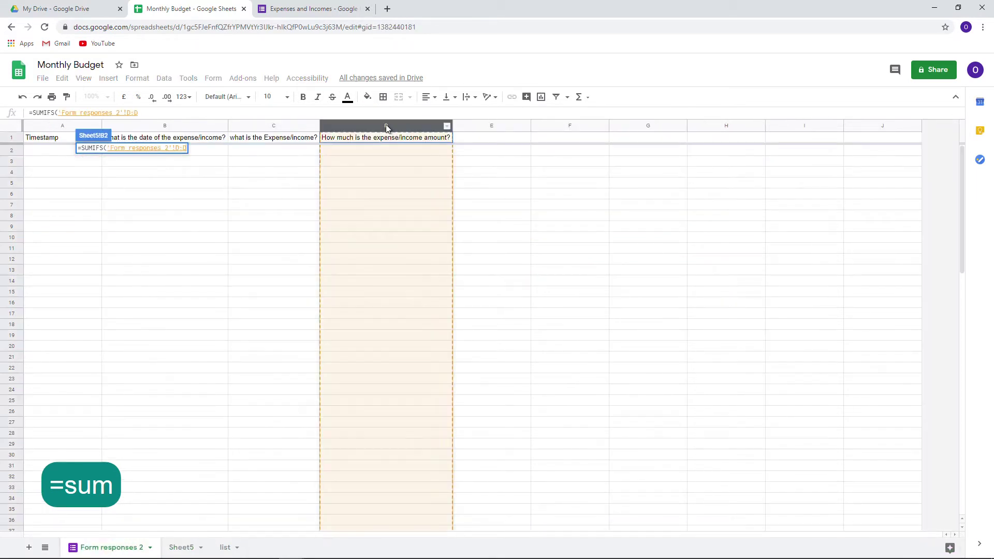
{"action": "type", "text": ","}
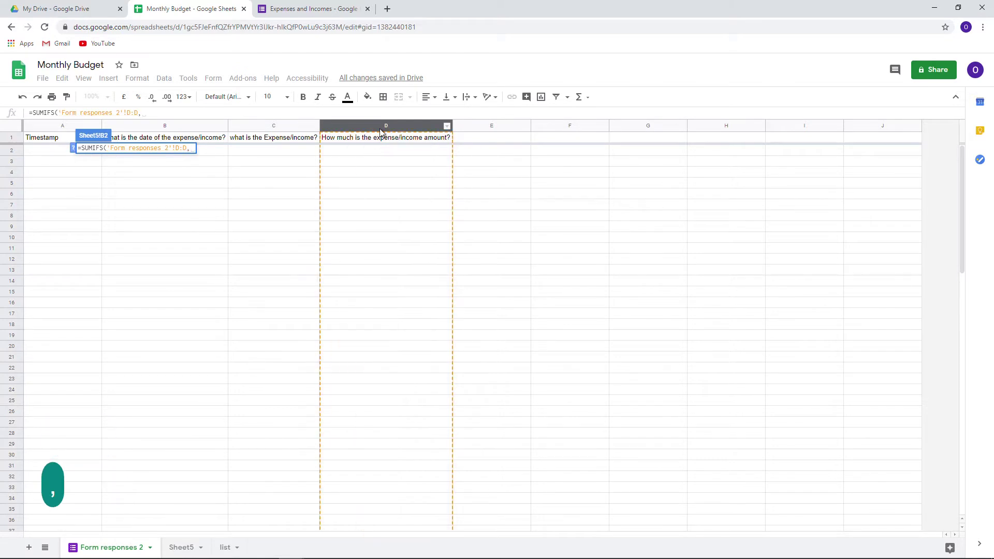
{"action": "left_click", "coordinate": [186, 545]}
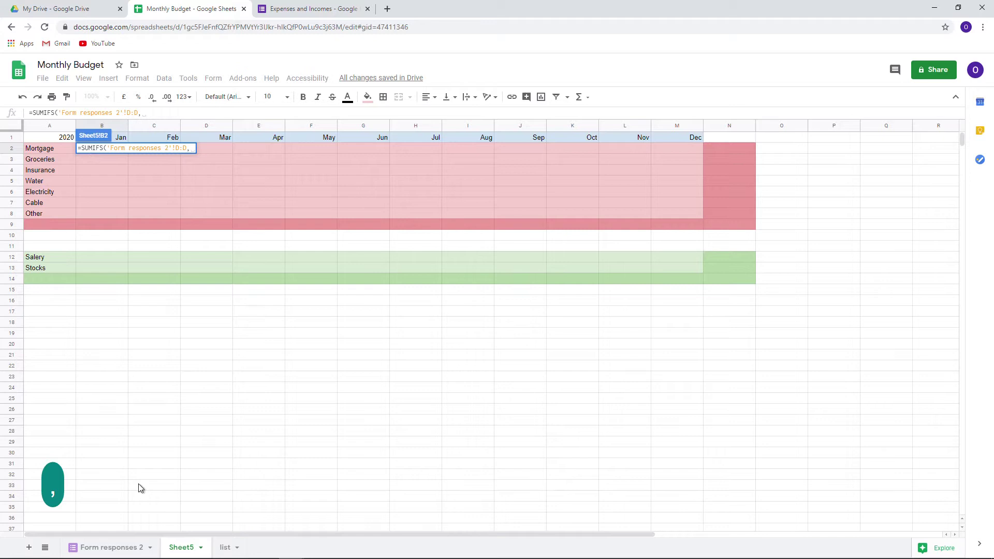
{"action": "left_click", "coordinate": [125, 548]}
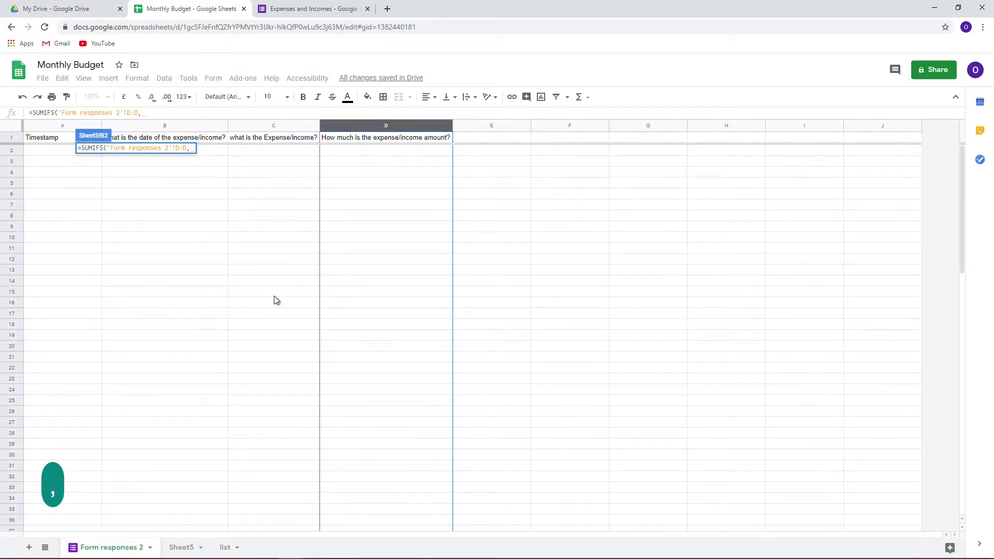
{"action": "left_click", "coordinate": [268, 124]}
{"action": "type", "text": ","}
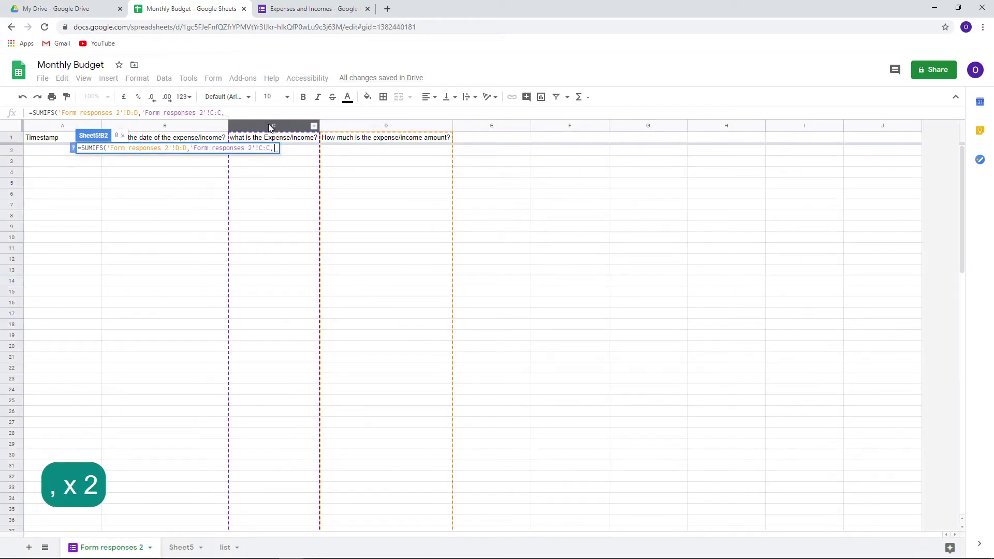
{"action": "left_click", "coordinate": [179, 548]}
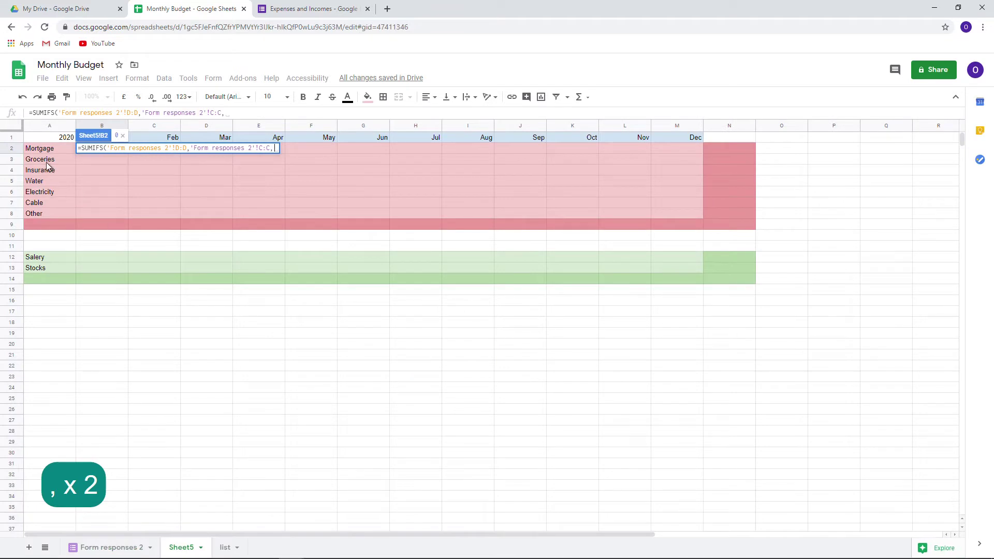
{"action": "left_click", "coordinate": [50, 148]}
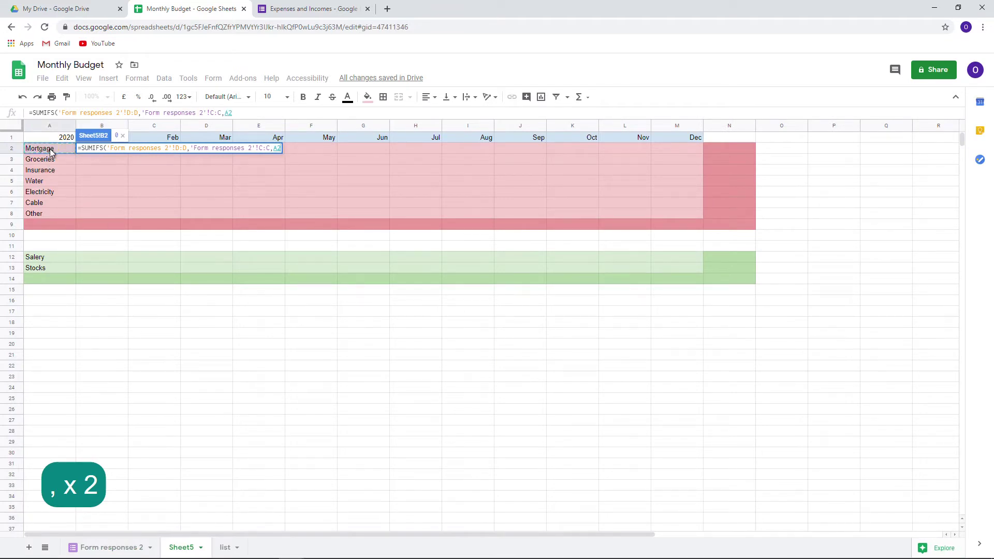
- Lock the references to $A2, $D:$D and $C:$C, then add date column B:B with a ">="& criterion
{"action": "key", "text": "F4"}
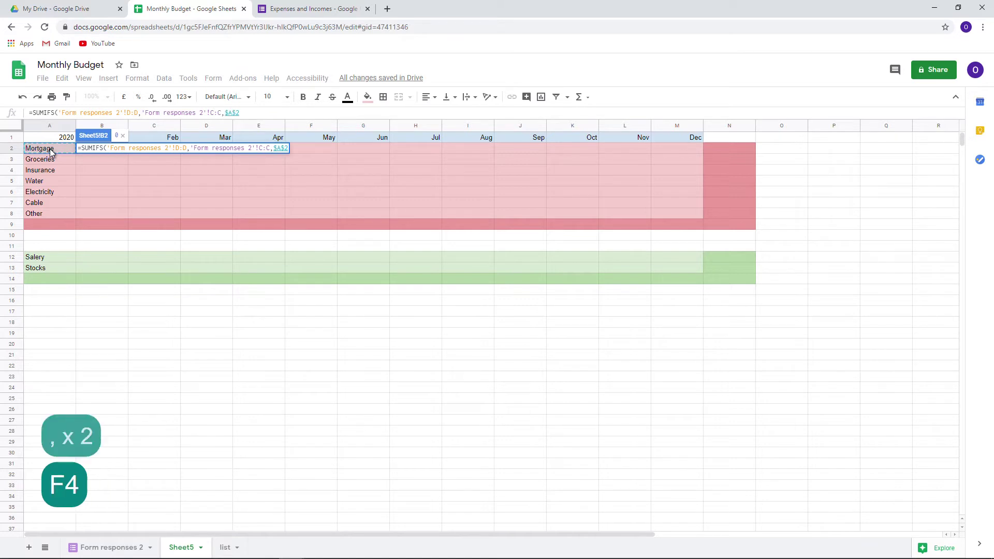
{"action": "key", "text": "F4"}
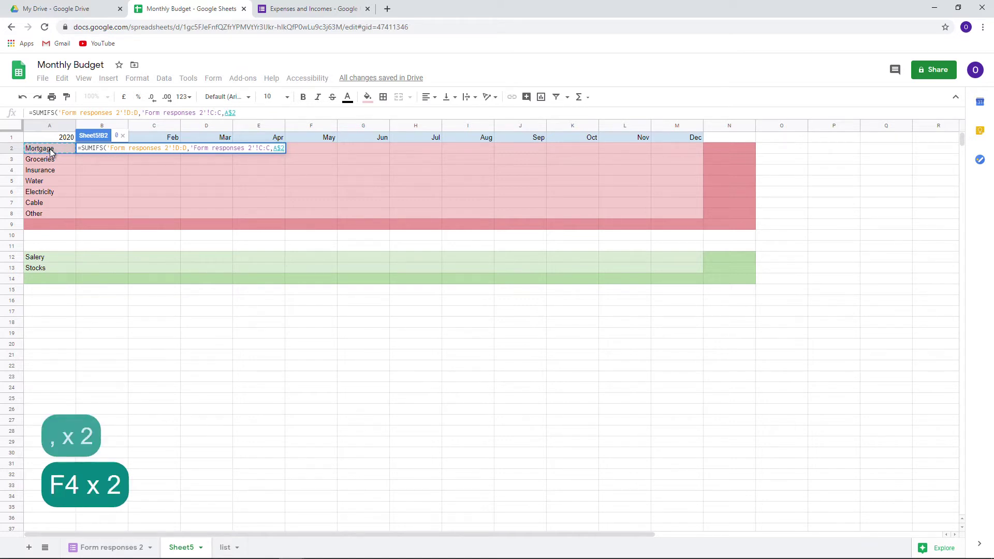
{"action": "key", "text": "F4"}
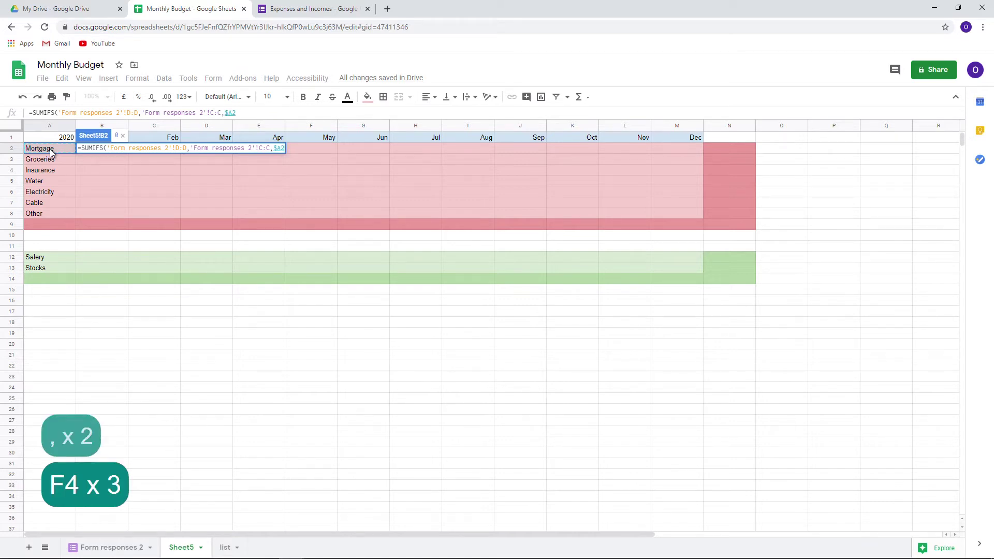
{"action": "left_click", "coordinate": [179, 148]}
{"action": "key", "text": "F4"}
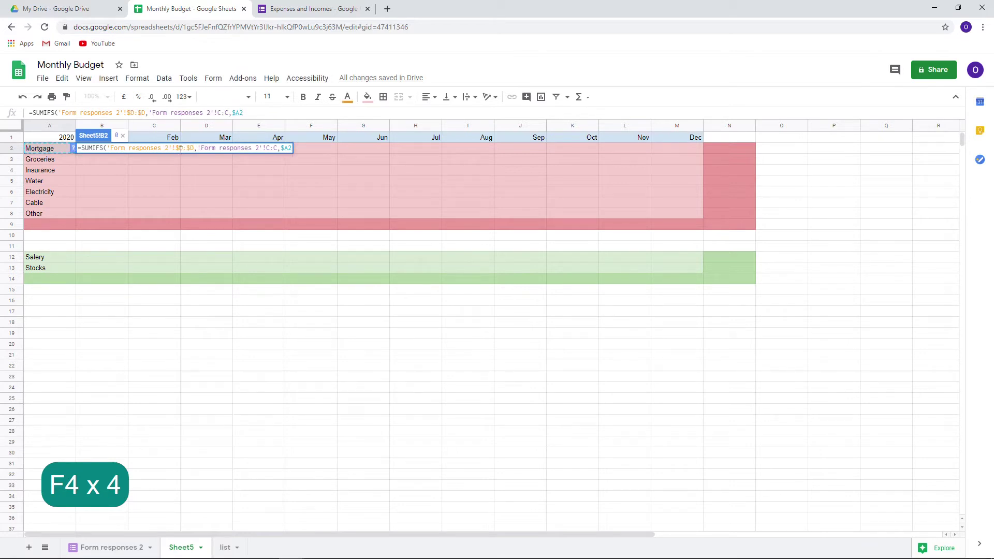
{"action": "left_click", "coordinate": [269, 148]}
{"action": "key", "text": "F4"}
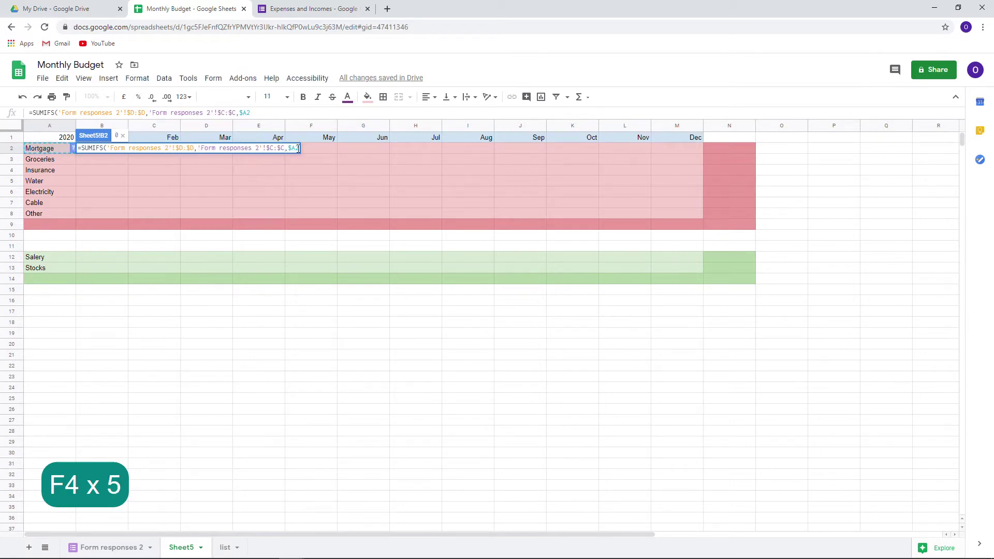
{"action": "type", "text": ","}
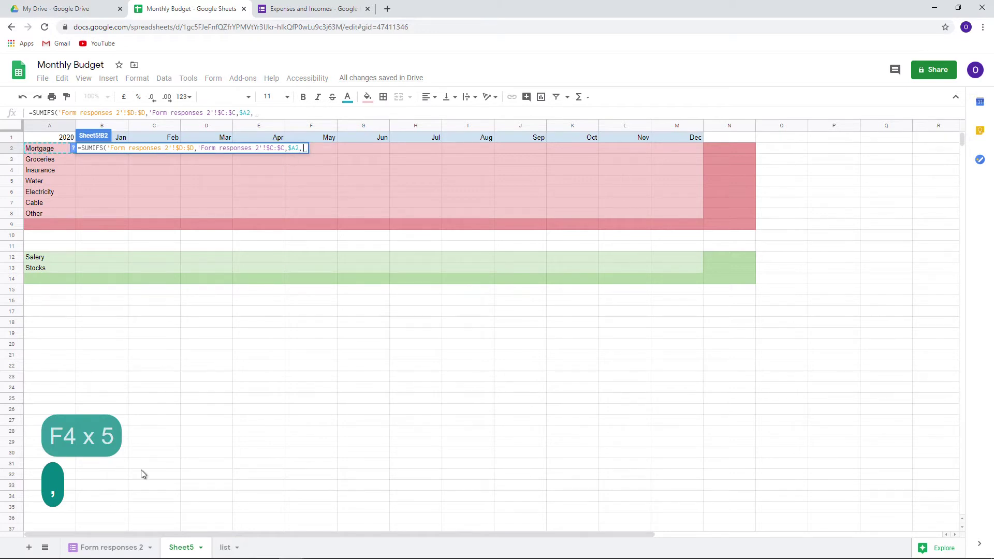
{"action": "left_click", "coordinate": [119, 550]}
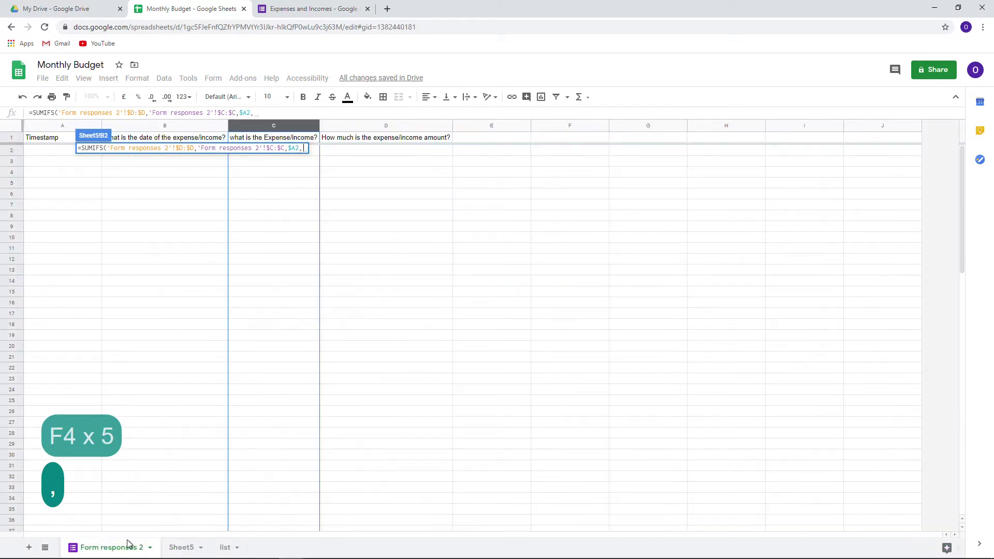
{"action": "left_click", "coordinate": [160, 130]}
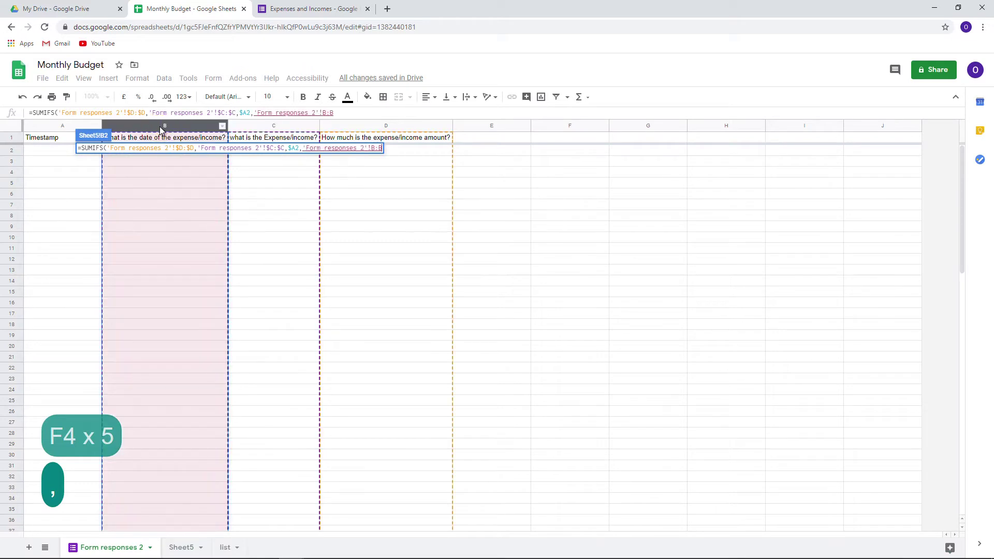
{"action": "left_click", "coordinate": [180, 547]}
{"action": "type", "text": ","}
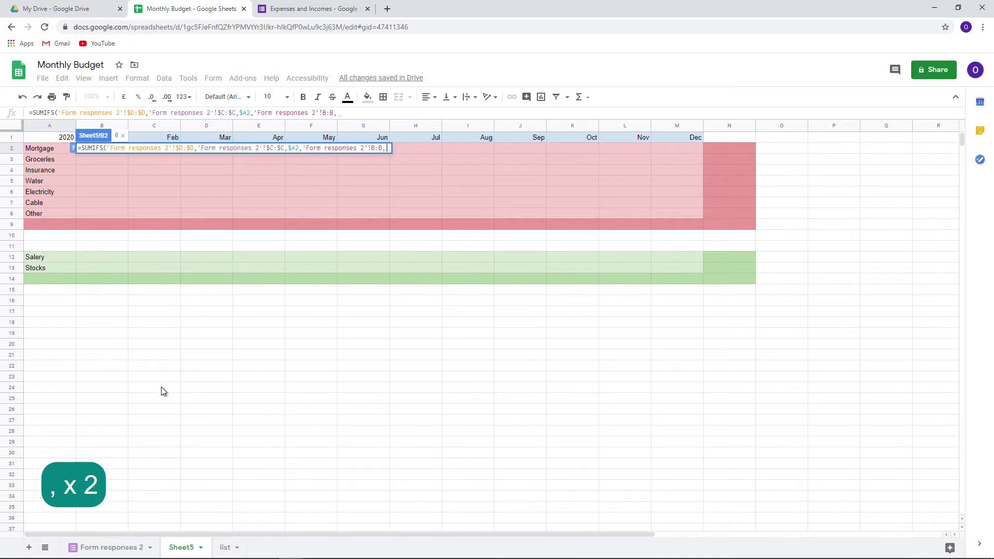
{"action": "type", "text": "\""}
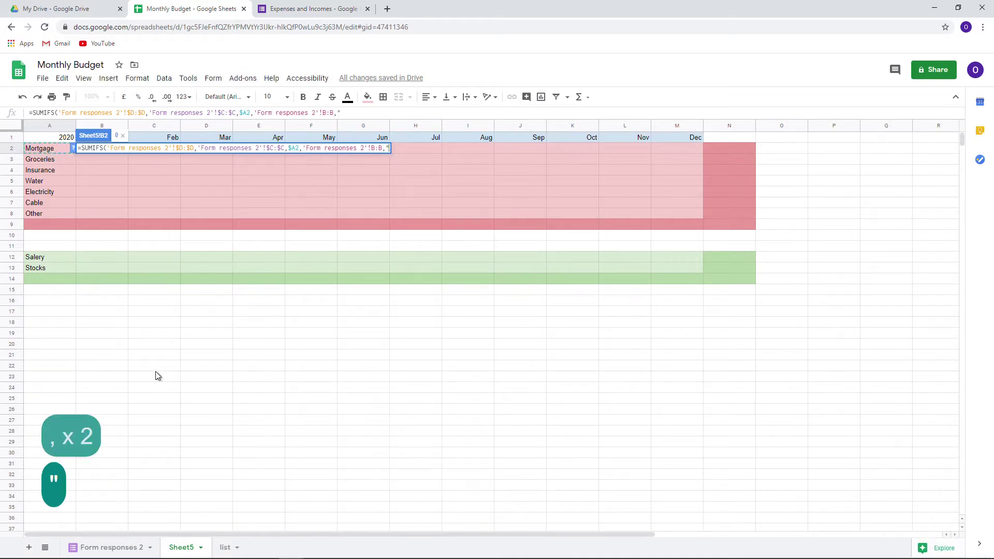
{"action": "type", "text": ">"}
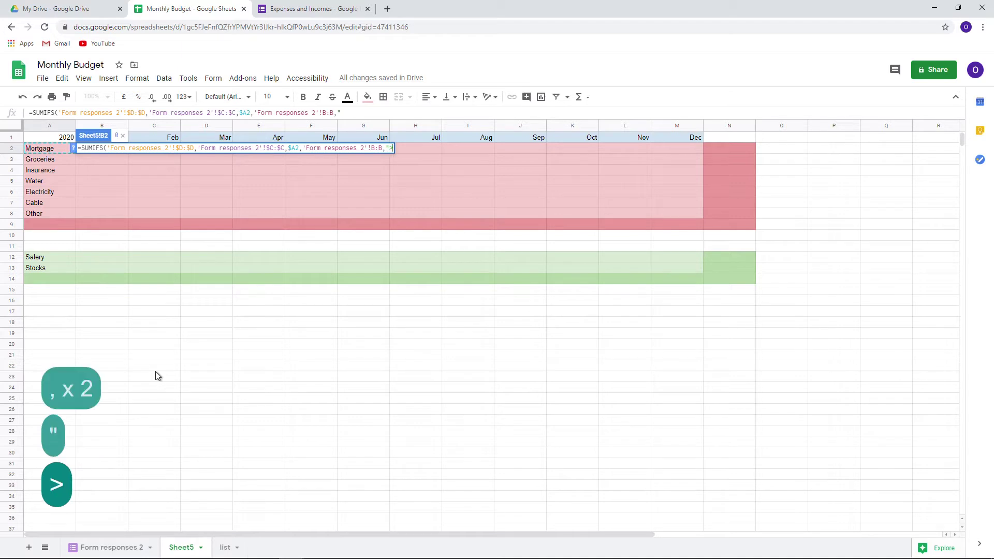
{"action": "type", "text": "="}
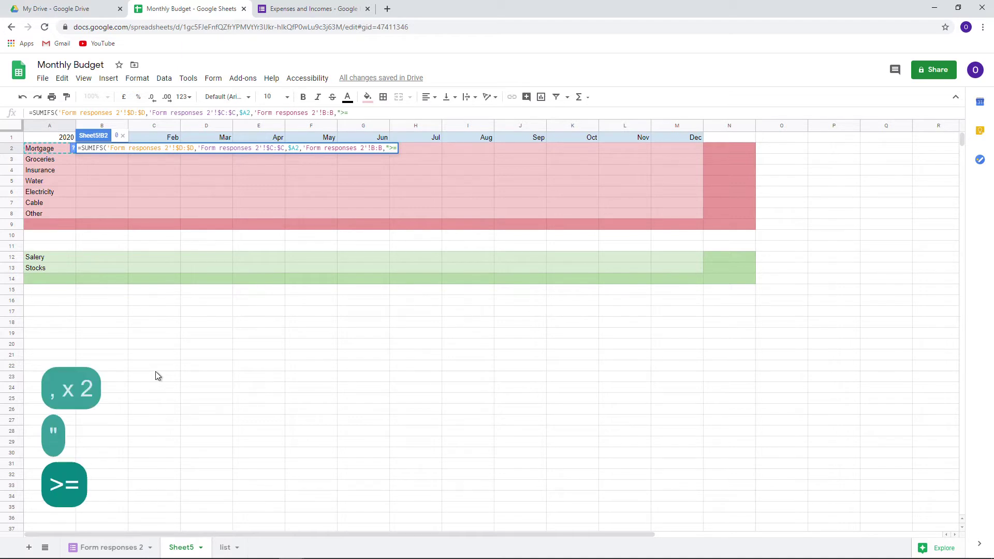
{"action": "type", "text": "\""}
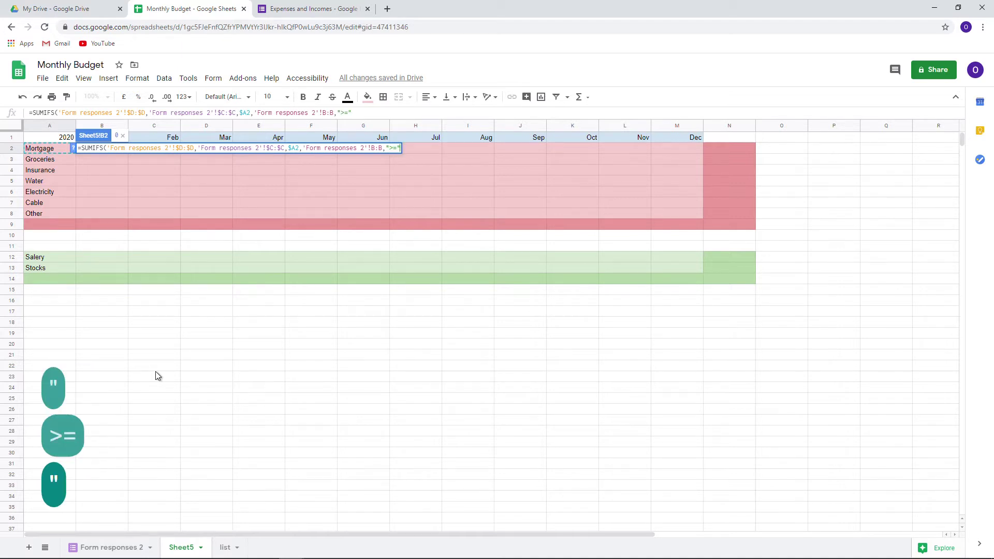
{"action": "type", "text": "&"}
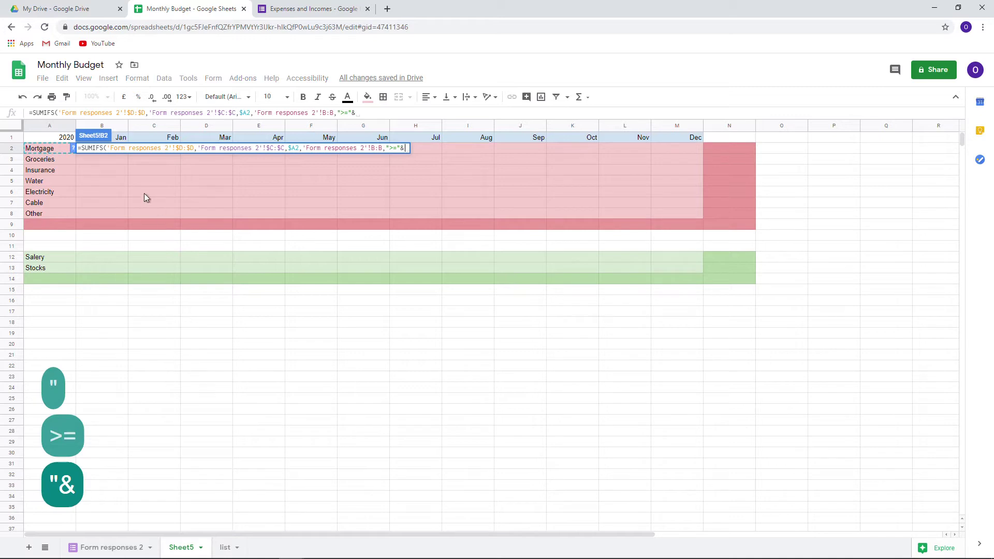
- Complete the B2 SUMIFS with dates on or after B1 and before C1, so it shows 0
{"action": "left_click", "coordinate": [122, 140]}
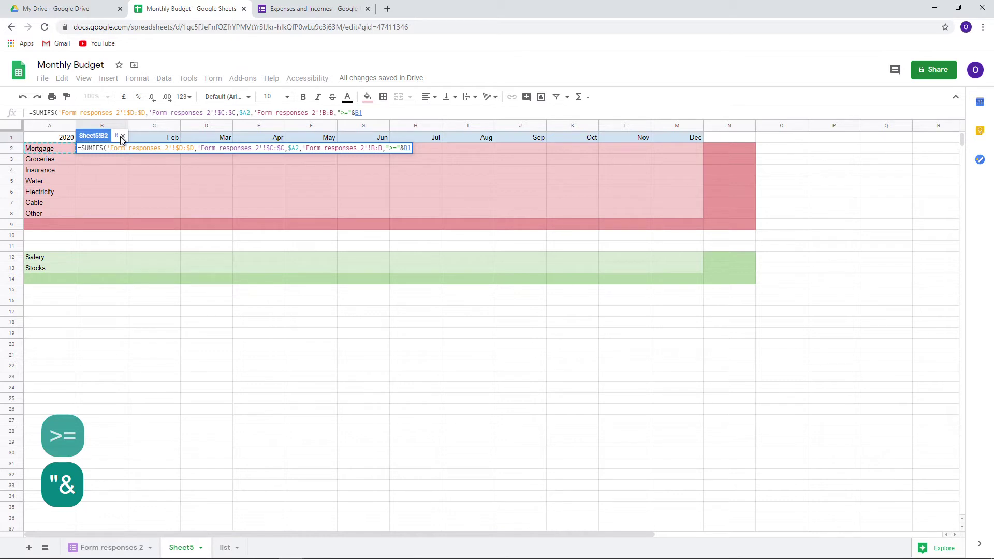
{"action": "type", "text": ","}
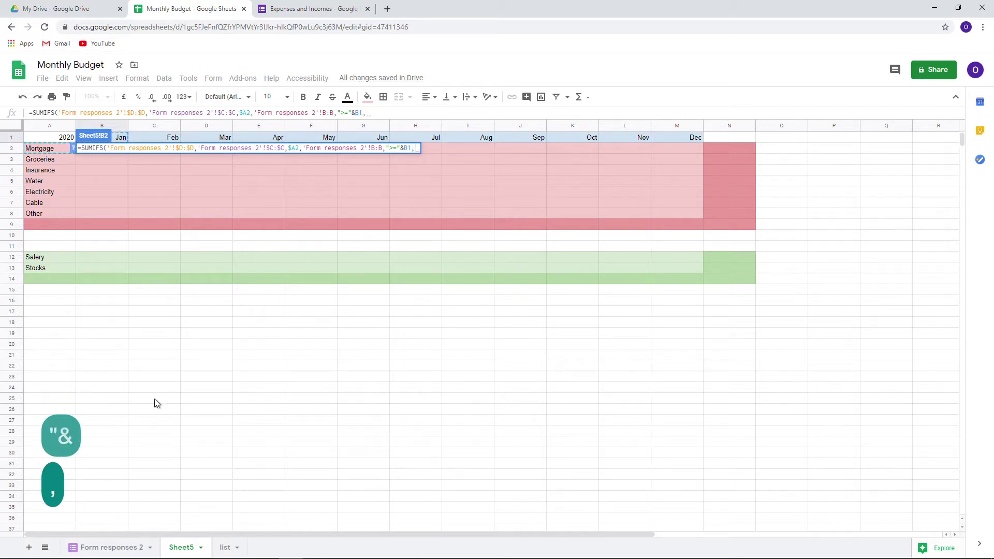
{"action": "left_click", "coordinate": [120, 547]}
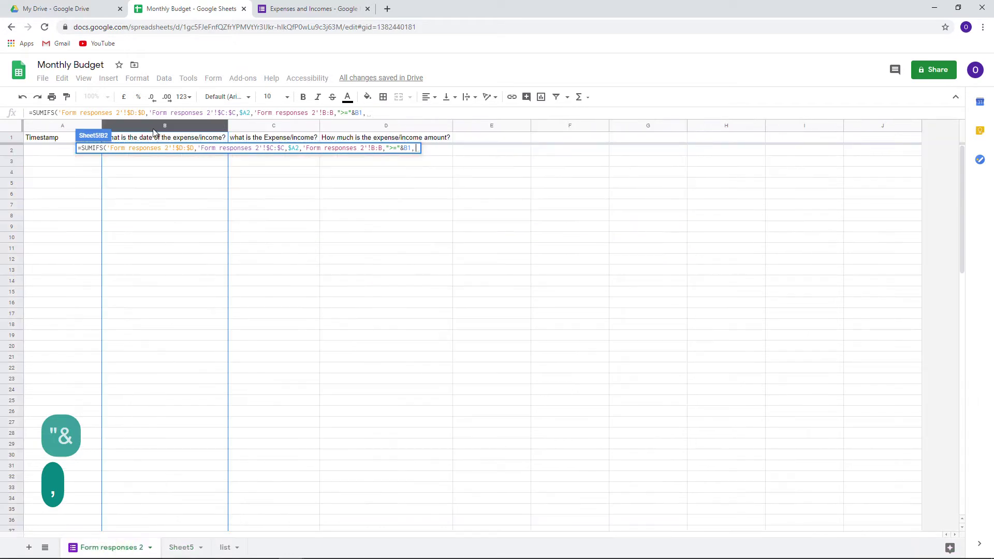
{"action": "left_click", "coordinate": [154, 129]}
{"action": "left_click", "coordinate": [181, 548]}
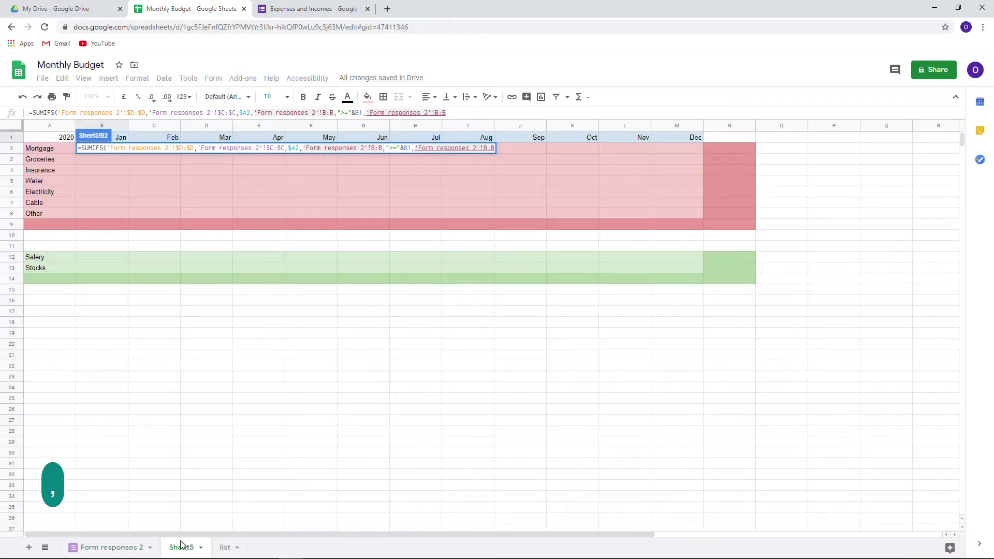
{"action": "type", "text": "<"}
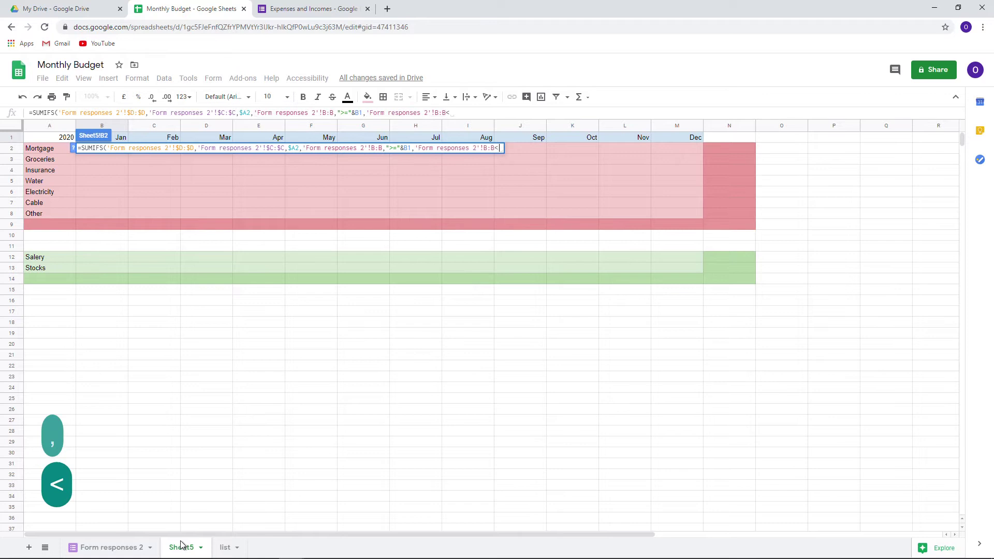
{"action": "key", "text": "BackSpace"}
{"action": "type", "text": ","}
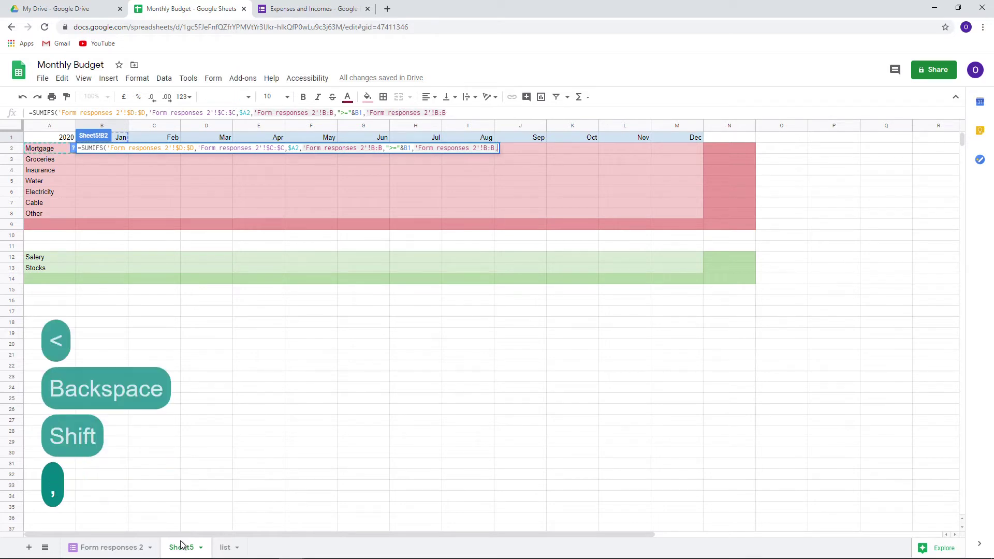
{"action": "type", "text": "\""}
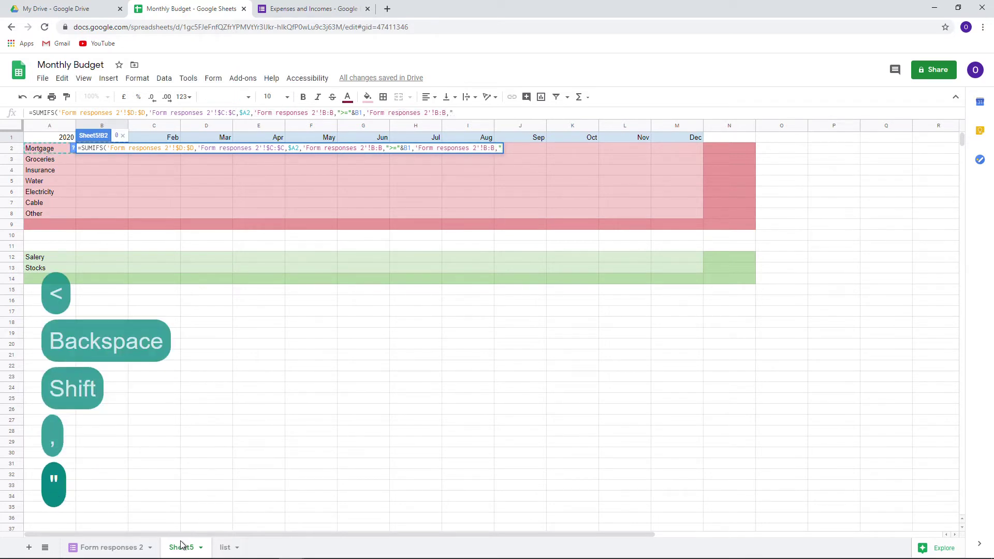
{"action": "type", "text": "<\""}
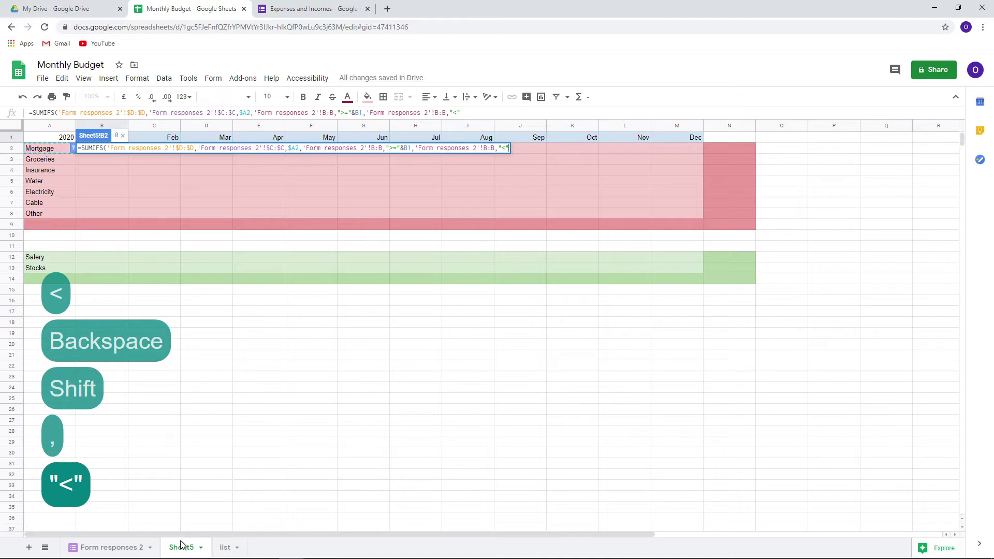
{"action": "type", "text": "&"}
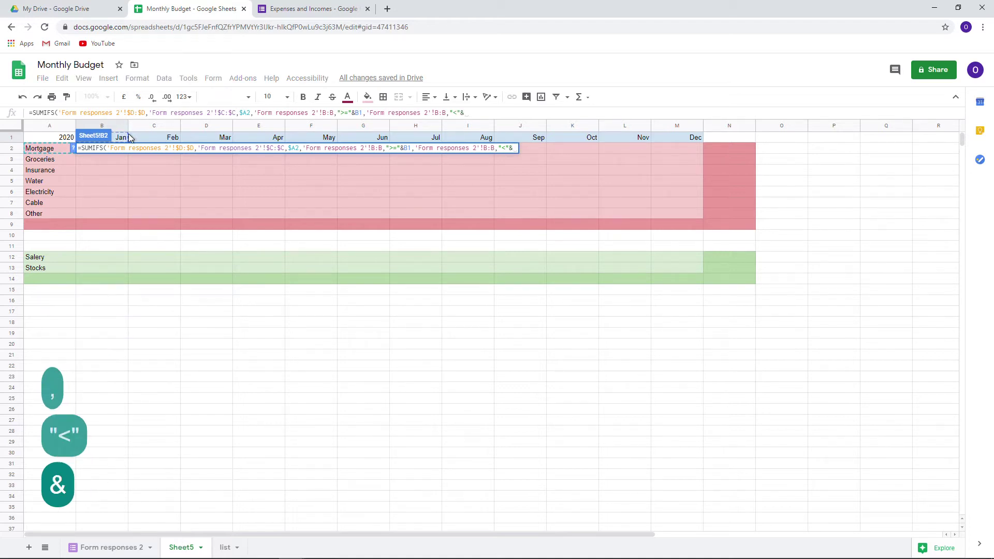
{"action": "left_click", "coordinate": [147, 141]}
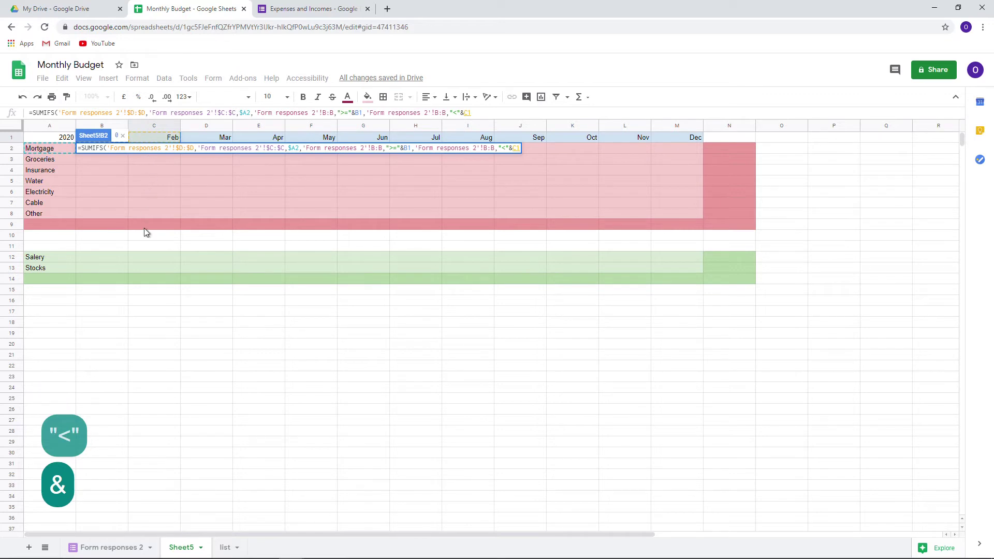
{"action": "type", "text": ")"}
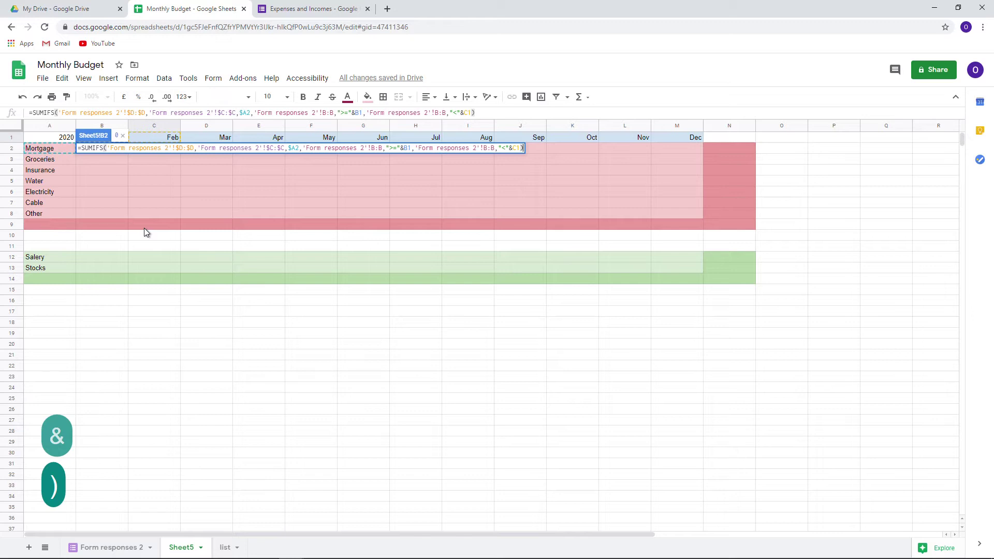
{"action": "key", "text": "Return"}
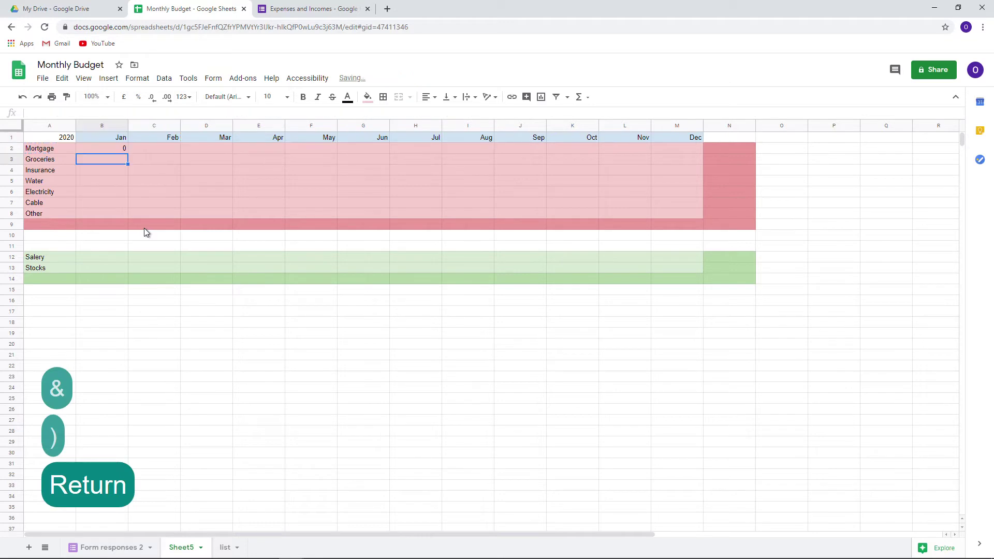
- Revise B2's SUMIFS so both date column references are absolute and B1 and C1 are row-locked
{"action": "left_click", "coordinate": [116, 149]}
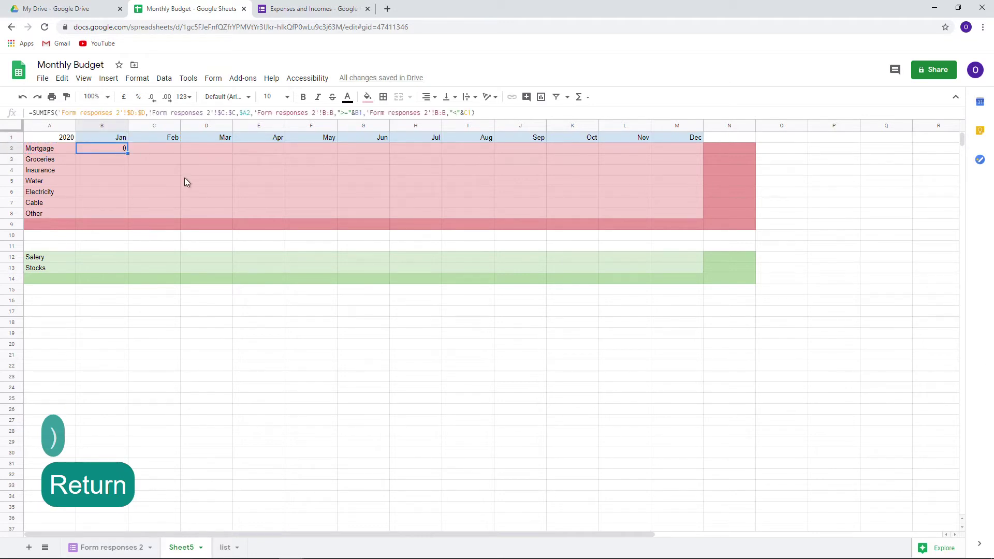
{"action": "left_click", "coordinate": [471, 113]}
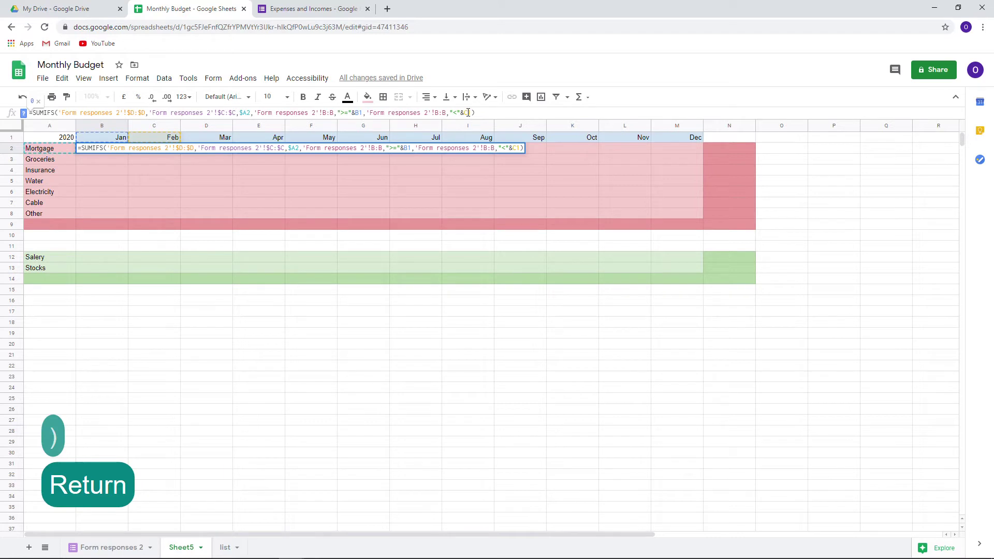
{"action": "key", "text": "F4"}
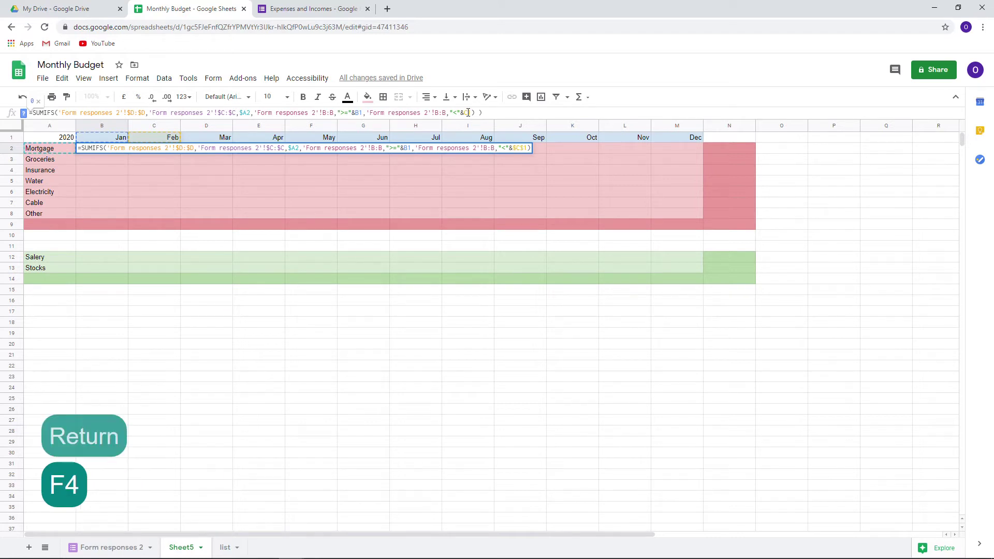
{"action": "key", "text": "F4"}
{"action": "left_click", "coordinate": [444, 113]}
{"action": "key", "text": "F4"}
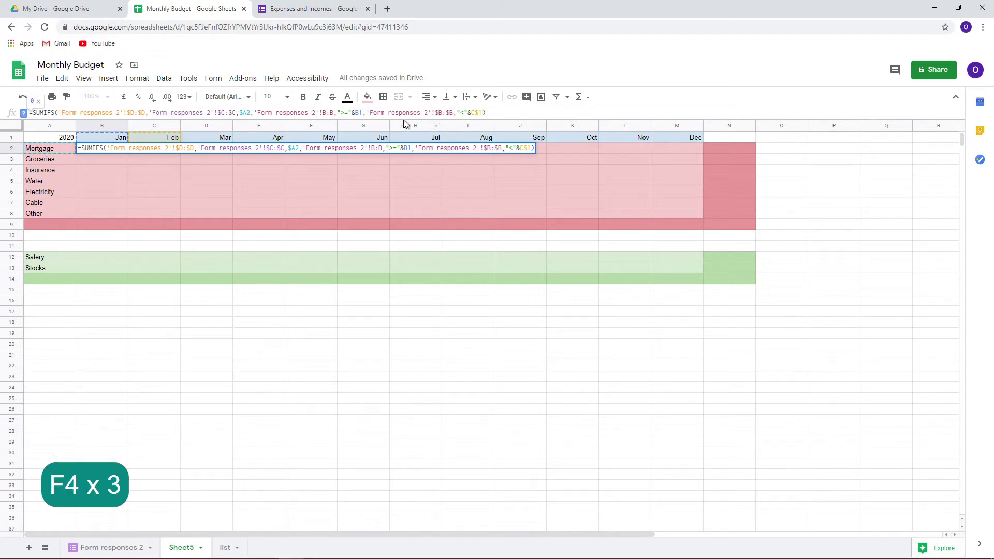
{"action": "left_click", "coordinate": [357, 113]}
{"action": "key", "text": "F4"}
{"action": "key", "text": "F4"}
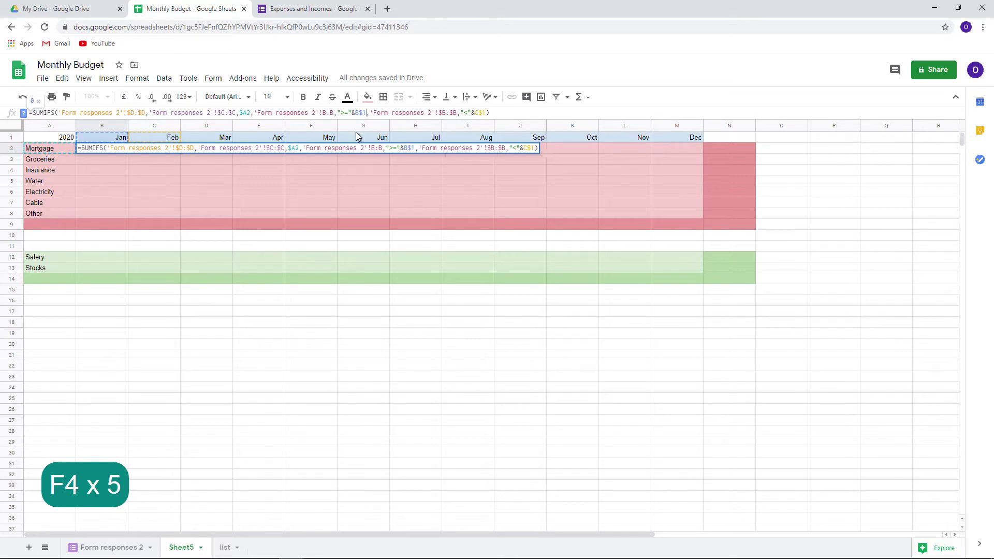
{"action": "left_click", "coordinate": [326, 114]}
{"action": "key", "text": "F4"}
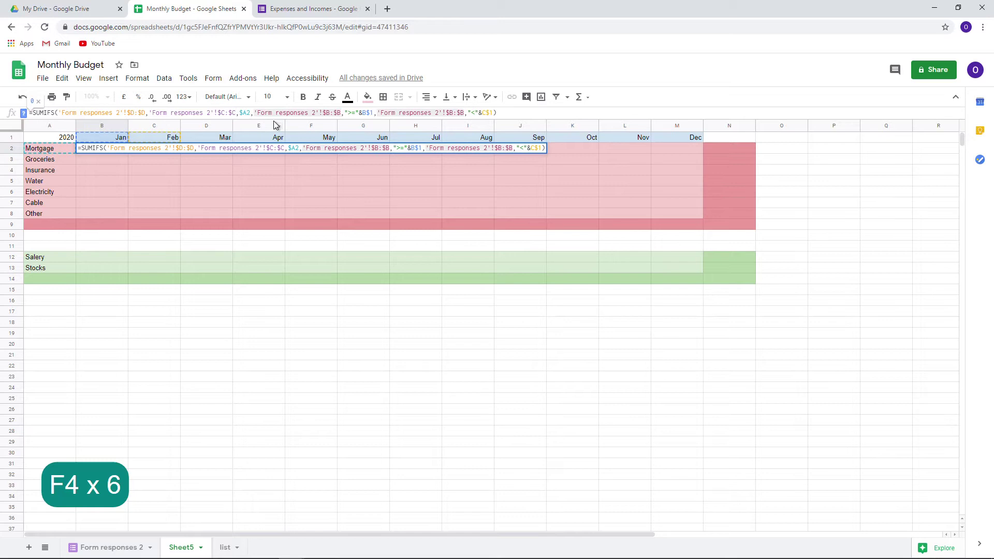
{"action": "key", "text": "Return"}
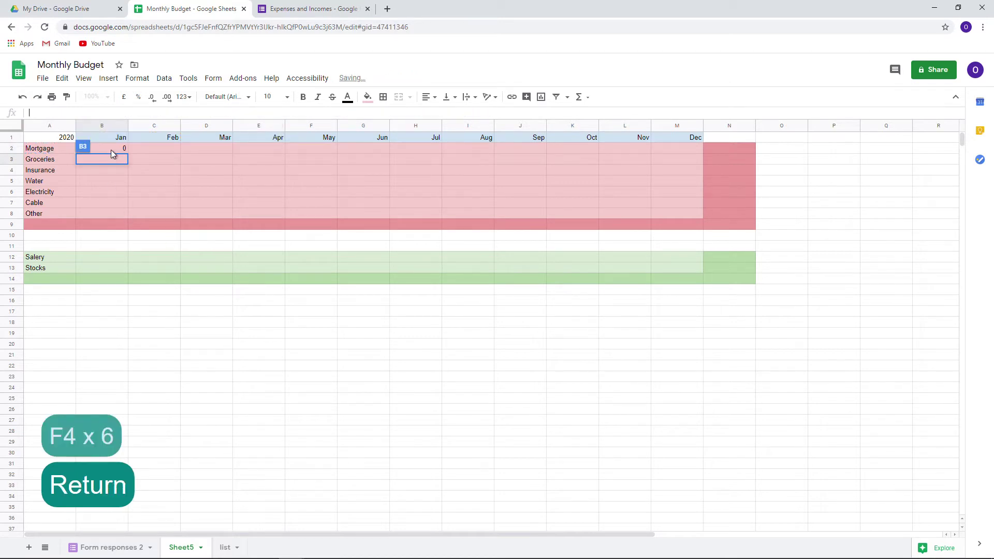
- Fill the SUMIFS formula across the expense table B2:M8
{"action": "left_click", "coordinate": [110, 150]}
{"action": "left_click_drag", "start_coordinate": [126, 153], "coordinate": [683, 215]}
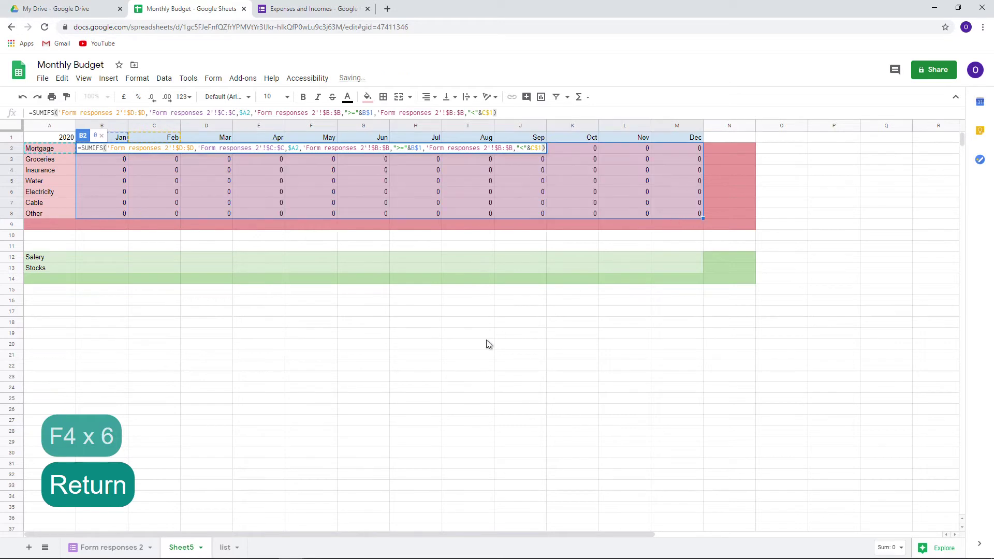
{"action": "left_click", "coordinate": [485, 342]}
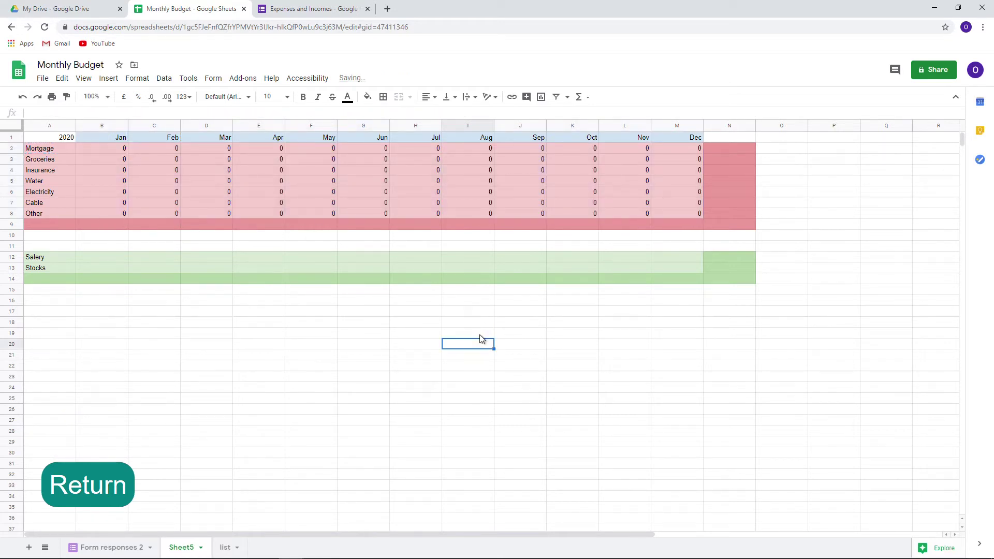
{"action": "left_click", "coordinate": [225, 547]}
- Copy the expense names Mortgage to Other from the list sheet into column C of Form responses 2
{"action": "left_click_drag", "start_coordinate": [37, 149], "coordinate": [49, 215]}
{"action": "key", "text": "ctrl+c"}
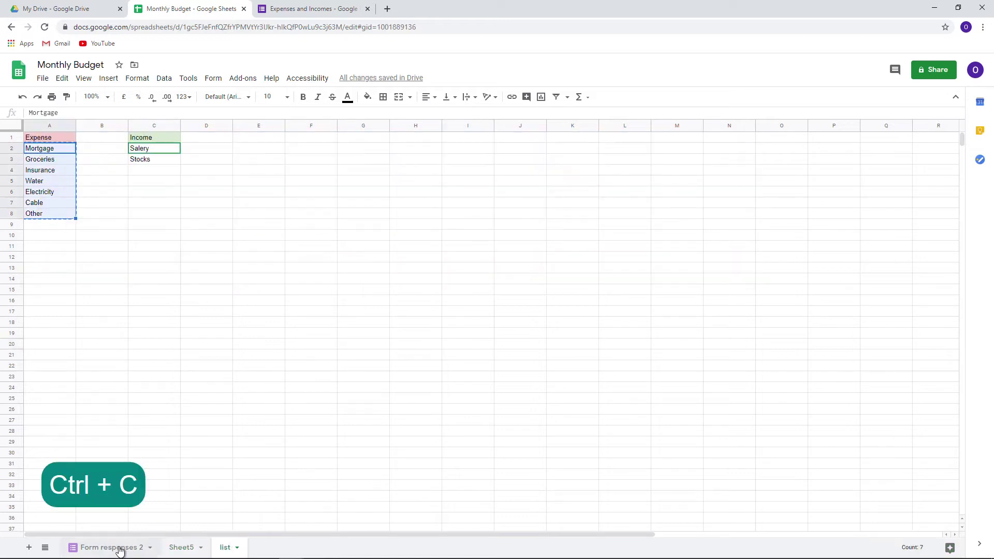
{"action": "left_click", "coordinate": [109, 548]}
{"action": "key", "text": "ctrl+v"}
- Enter test dates: 1/1/2020 in B2, then =DATE(2020,MONTH(B2)+1,1) filled down to row 8
{"action": "left_click", "coordinate": [201, 150]}
{"action": "type", "text": "1/1/2020"}
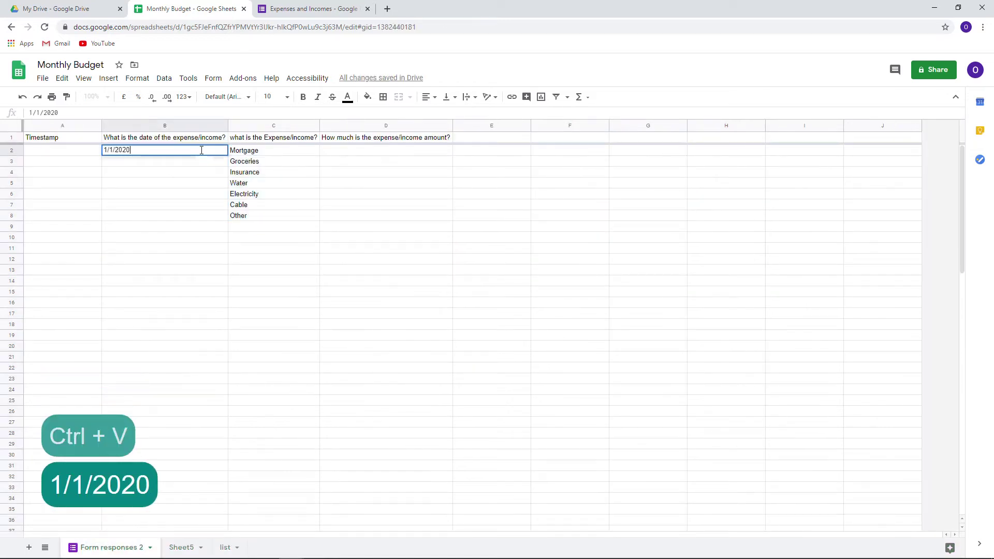
{"action": "key", "text": "Return"}
{"action": "type", "text": "=date"}
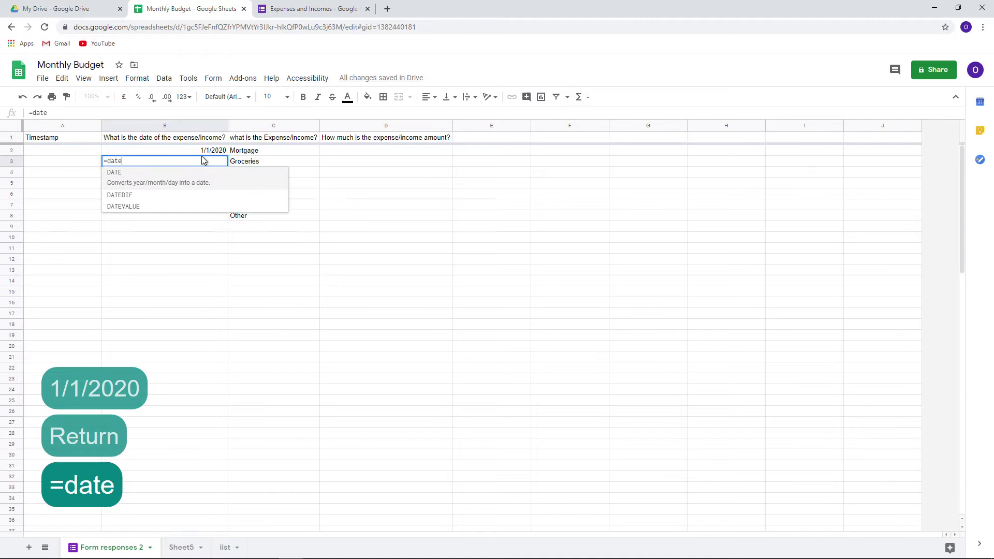
{"action": "left_click", "coordinate": [187, 181]}
{"action": "type", "text": "2020,mo"}
{"action": "left_click", "coordinate": [187, 181]}
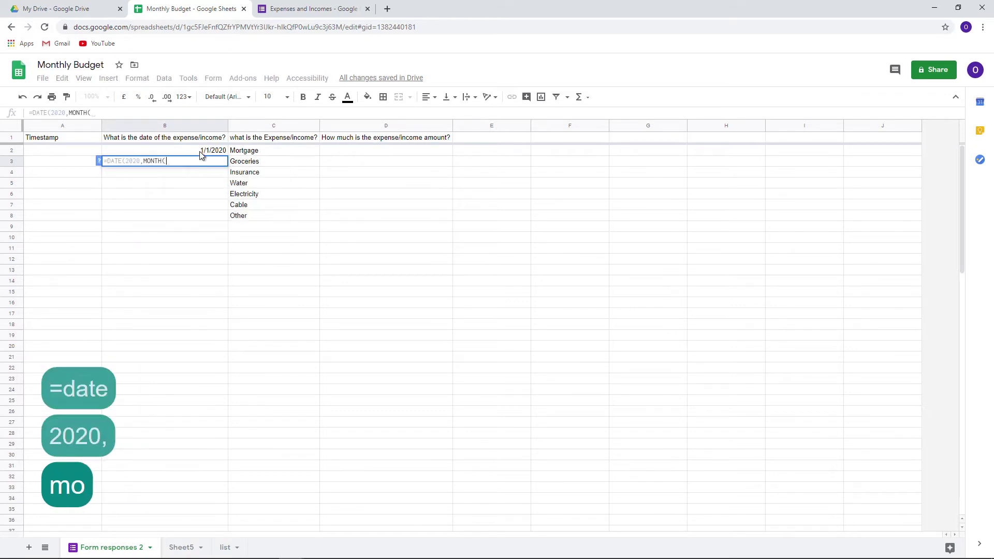
{"action": "left_click", "coordinate": [200, 151]}
{"action": "type", "text": ")+1,1"}
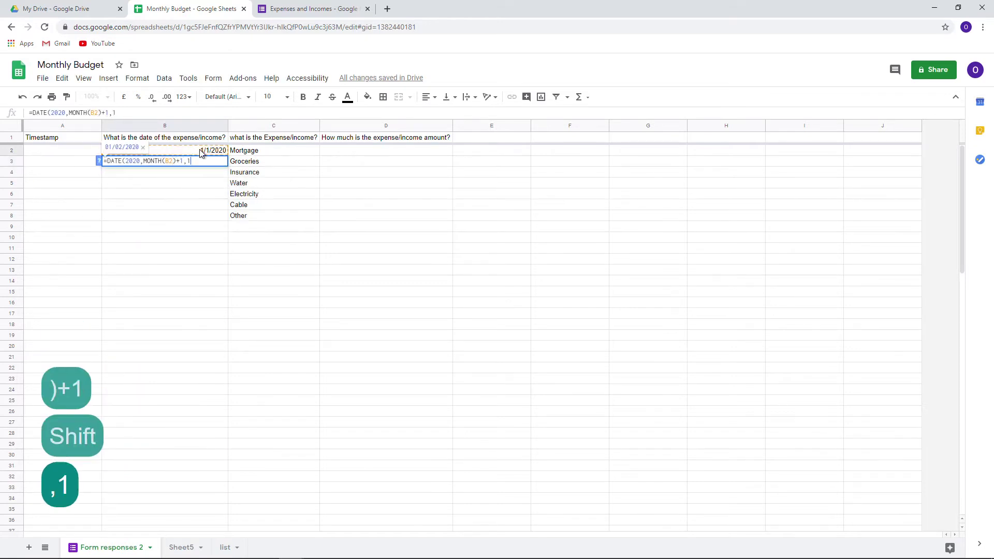
{"action": "key", "text": "Return"}
{"action": "left_click_drag", "start_coordinate": [227, 166], "coordinate": [226, 220]}
- Enter test amounts 10 and 20 in column D, extend them to 70, and check Sheet5
{"action": "left_click_drag", "start_coordinate": [337, 150], "coordinate": [338, 159]}
{"action": "type", "text": "10"}
{"action": "key", "text": "Return"}
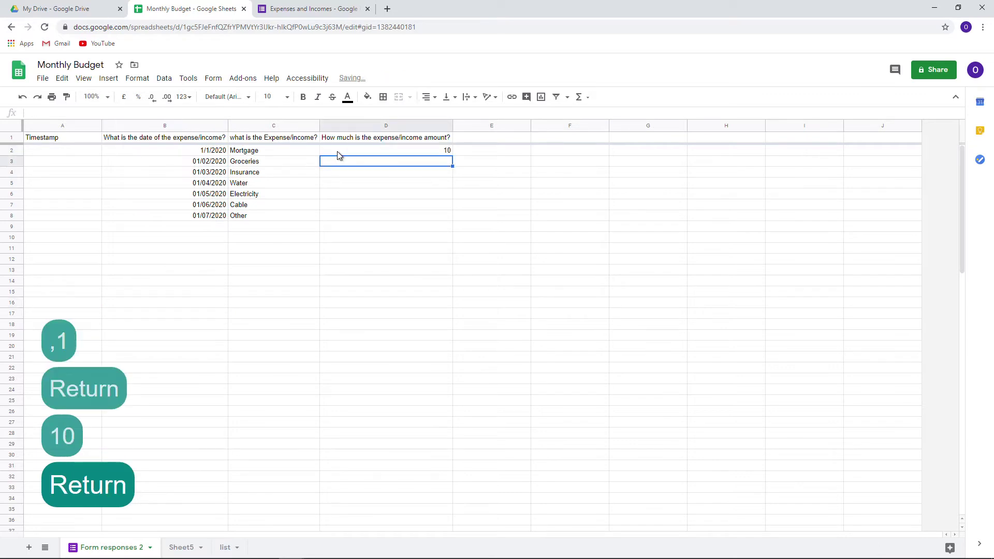
{"action": "type", "text": "20"}
{"action": "key", "text": "Return"}
{"action": "left_click_drag", "start_coordinate": [452, 166], "coordinate": [438, 214]}
{"action": "left_click", "coordinate": [181, 548]}
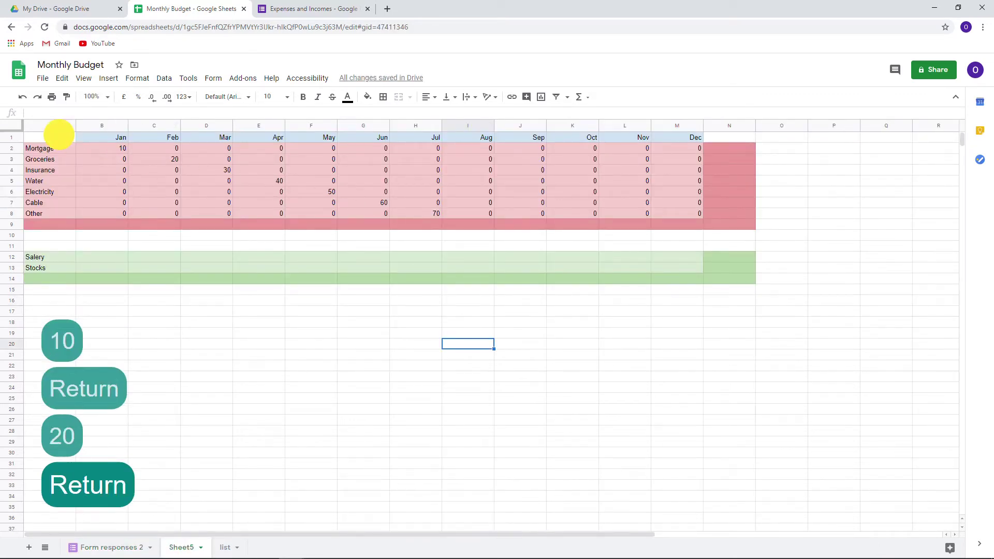
- Change the year in A1 to 2021, then restore it to 2020
{"action": "left_click", "coordinate": [56, 136]}
{"action": "type", "text": "2021"}
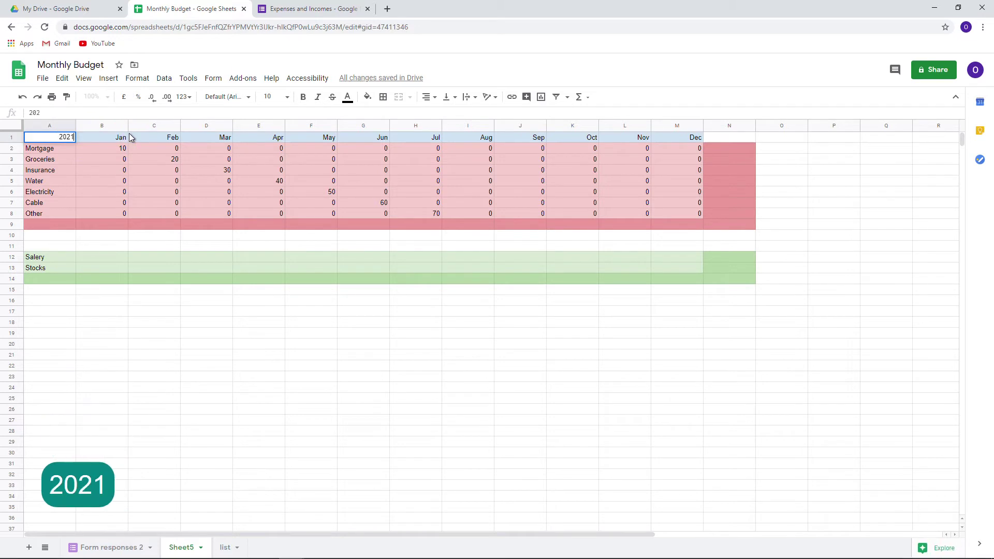
{"action": "key", "text": "Return"}
{"action": "double_click", "coordinate": [67, 137]}
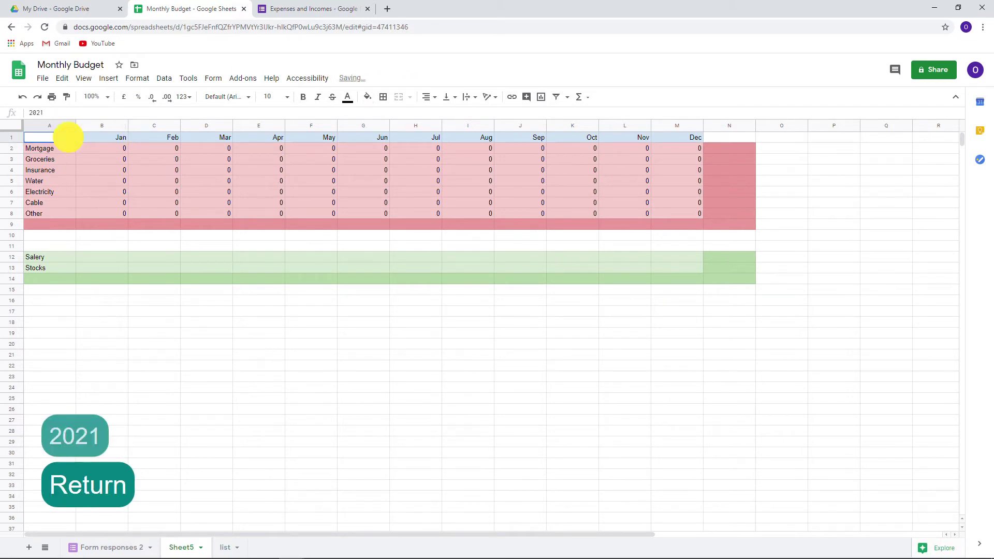
{"action": "type", "text": "2020"}
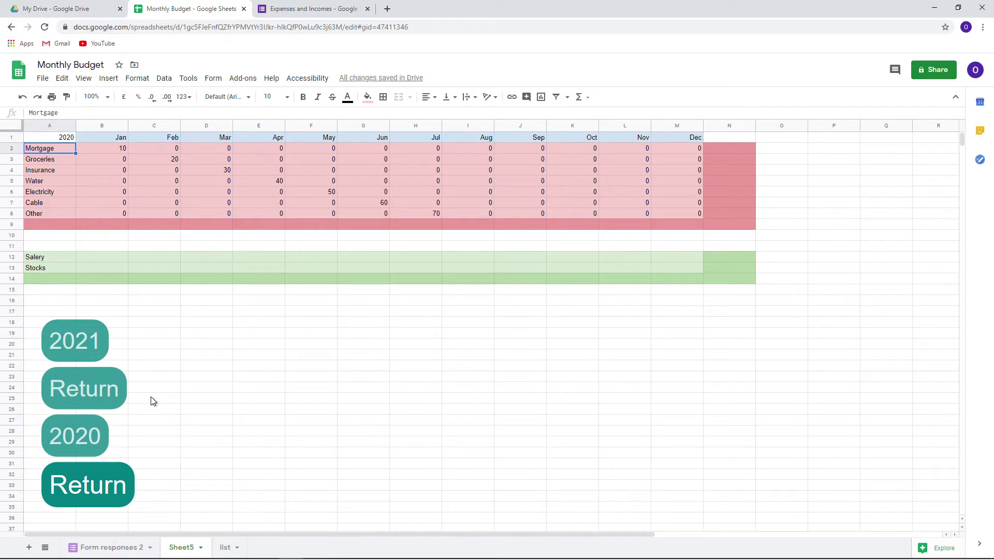
- Undo the test responses, then copy B8's expense formula into B12 and undo that plain paste
{"action": "key", "text": "ctrl+z"}
{"action": "key", "text": "ctrl+z"}
{"action": "key", "text": "ctrl+z"}
{"action": "key", "text": "ctrl+z"}
{"action": "key", "text": "ctrl+z"}
{"action": "key", "text": "ctrl+z"}
{"action": "key", "text": "ctrl+z"}
{"action": "key", "text": "ctrl+z"}
{"action": "key", "text": "ctrl+z"}
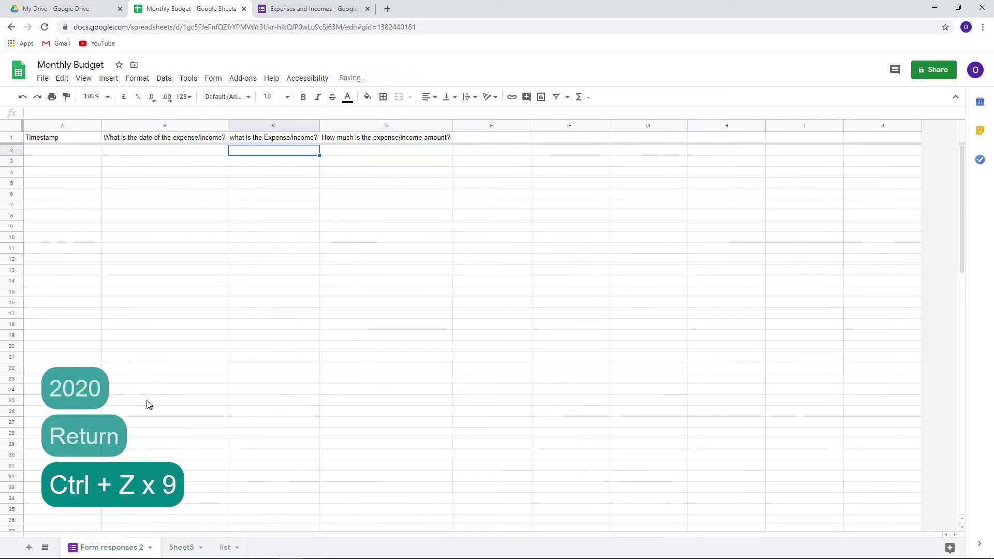
{"action": "left_click", "coordinate": [179, 548]}
{"action": "left_click", "coordinate": [117, 210]}
{"action": "key", "text": "ctrl+c"}
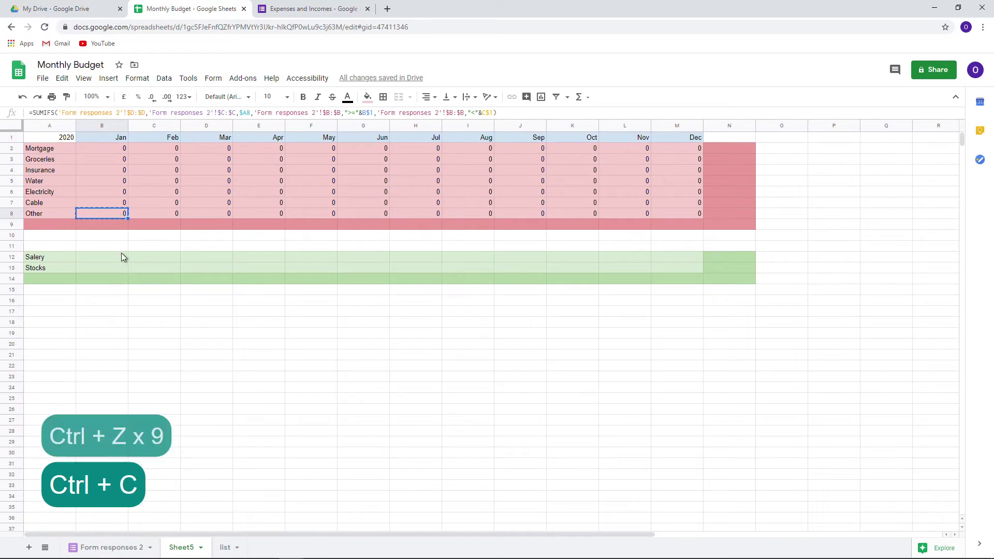
{"action": "left_click", "coordinate": [122, 254]}
{"action": "key", "text": "ctrl+v"}
{"action": "key", "text": "ctrl+z"}
- Paste only the formula into B12 and extend the Salery formula across Jan to Dec
{"action": "right_click", "coordinate": [122, 259]}
{"action": "mouse_move", "coordinate": [218, 236]}
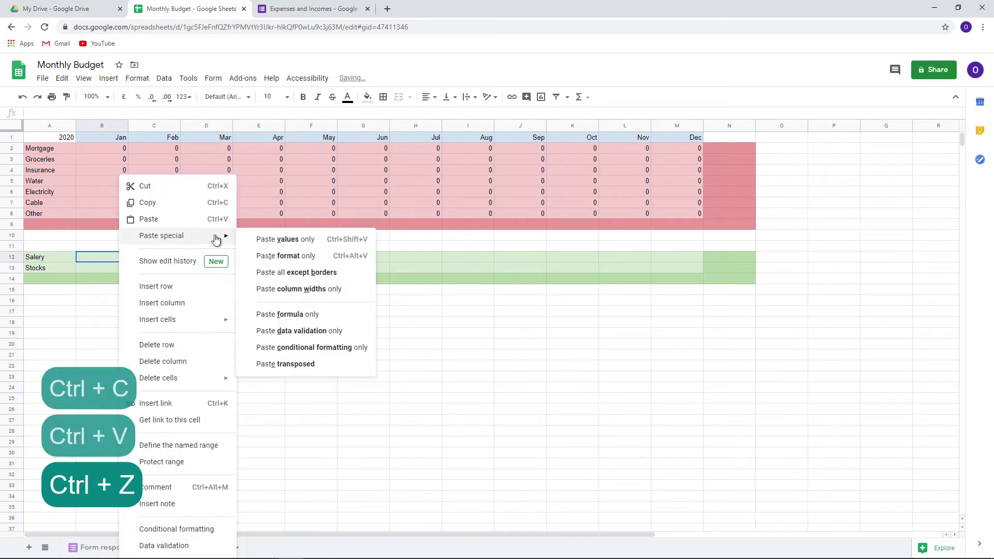
{"action": "left_click", "coordinate": [306, 314]}
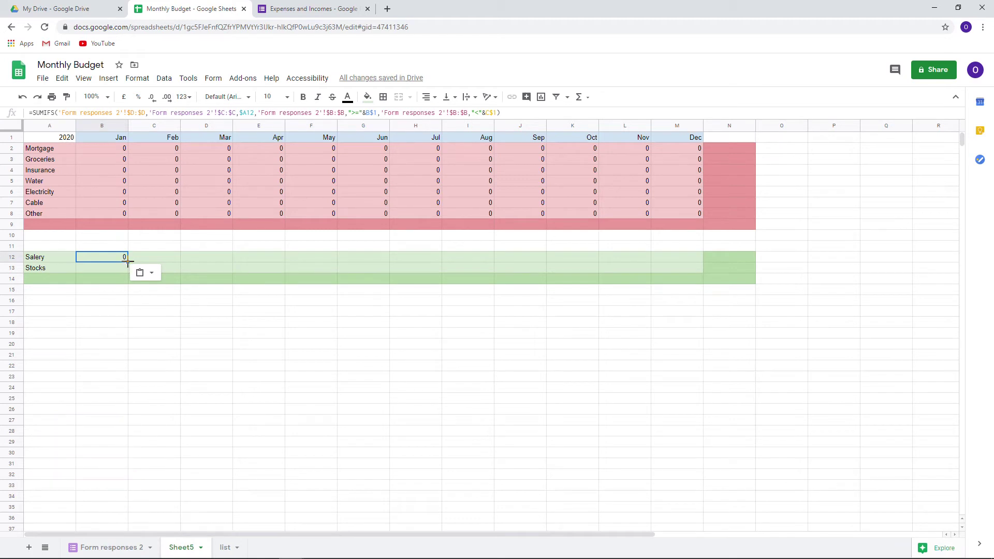
{"action": "left_click_drag", "start_coordinate": [127, 262], "coordinate": [696, 269]}
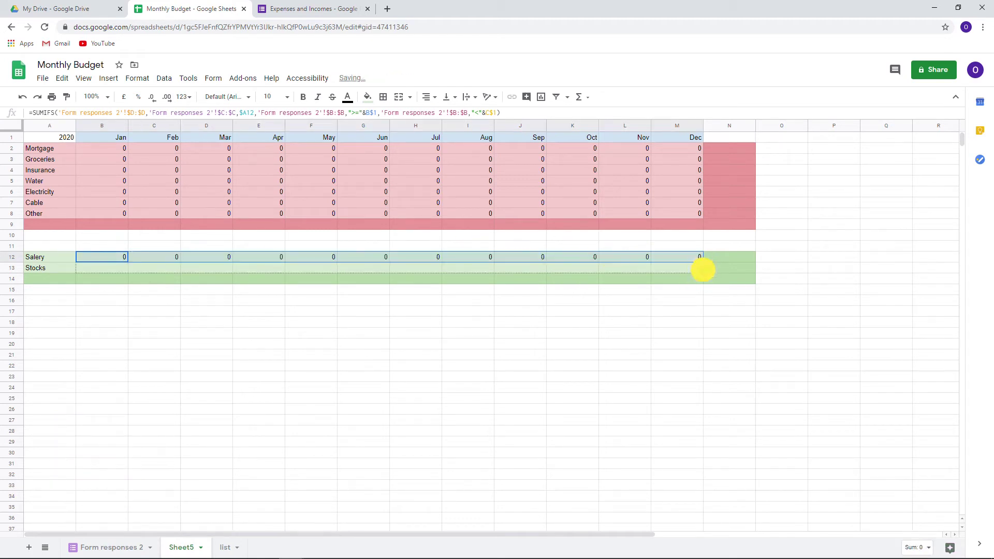
{"action": "left_click", "coordinate": [484, 345]}
- Add test responses for Salery and Stocks dated 1/1/2020 and 1/2/2020 with amounts 10 and 20
{"action": "left_click", "coordinate": [225, 548]}
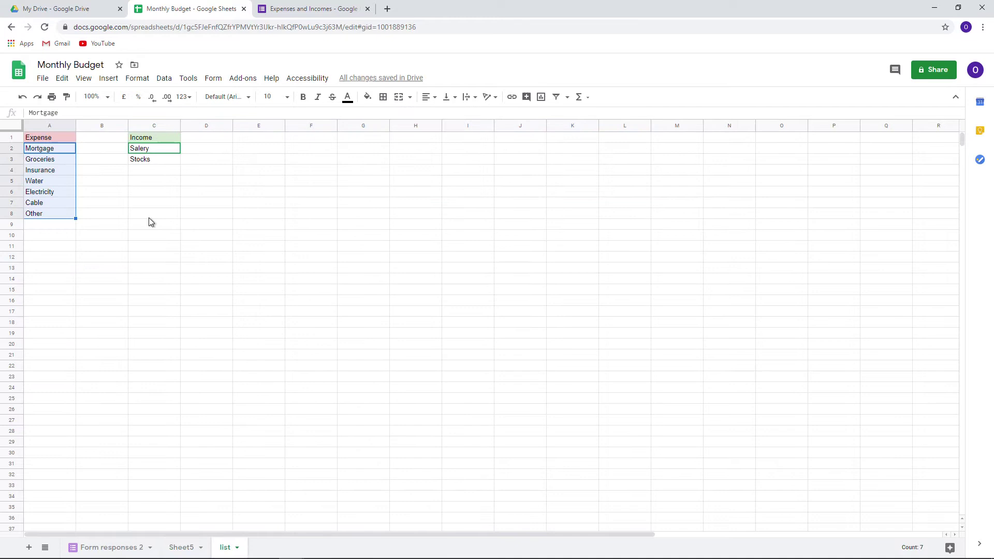
{"action": "left_click_drag", "start_coordinate": [153, 148], "coordinate": [154, 159]}
{"action": "key", "text": "ctrl+c"}
{"action": "left_click", "coordinate": [129, 548]}
{"action": "left_click", "coordinate": [262, 151]}
{"action": "key", "text": "ctrl+v"}
{"action": "left_click", "coordinate": [209, 151]}
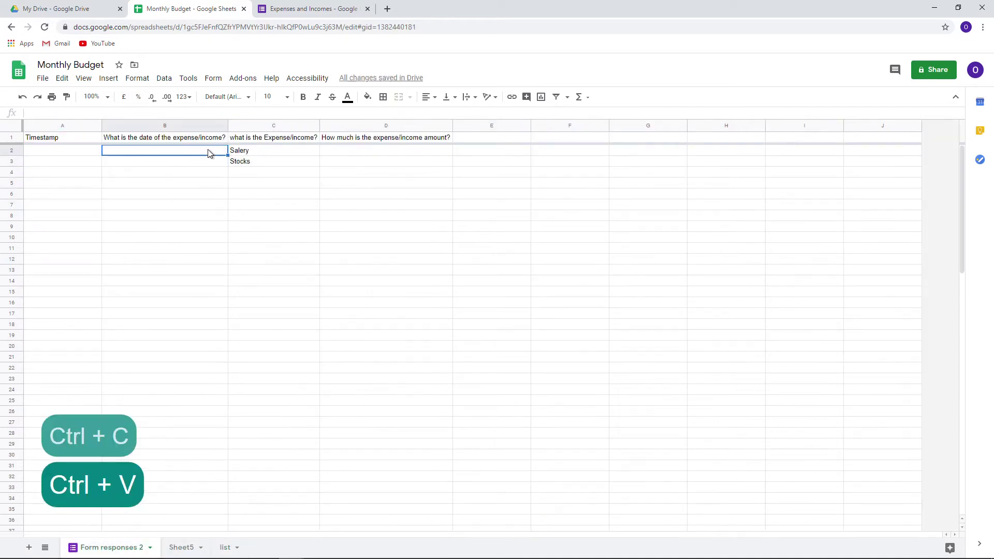
{"action": "type", "text": "1/1/2020"}
{"action": "key", "text": "Return"}
{"action": "type", "text": "1/2/2020"}
{"action": "key", "text": "Return"}
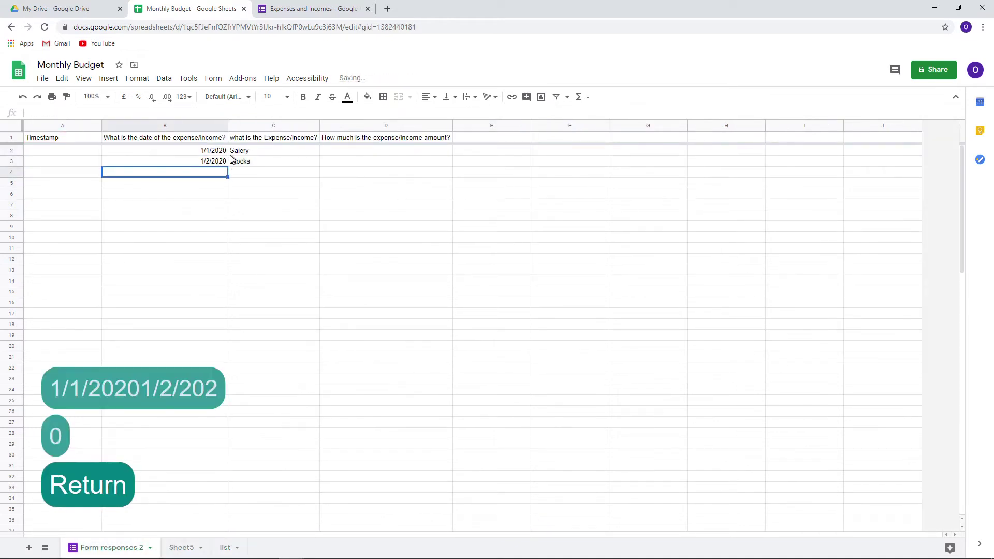
{"action": "left_click", "coordinate": [330, 151]}
{"action": "type", "text": "10"}
{"action": "key", "text": "Return"}
{"action": "type", "text": "20"}
- Check the income totals on Sheet5, then undo the income test responses
{"action": "left_click", "coordinate": [181, 547]}
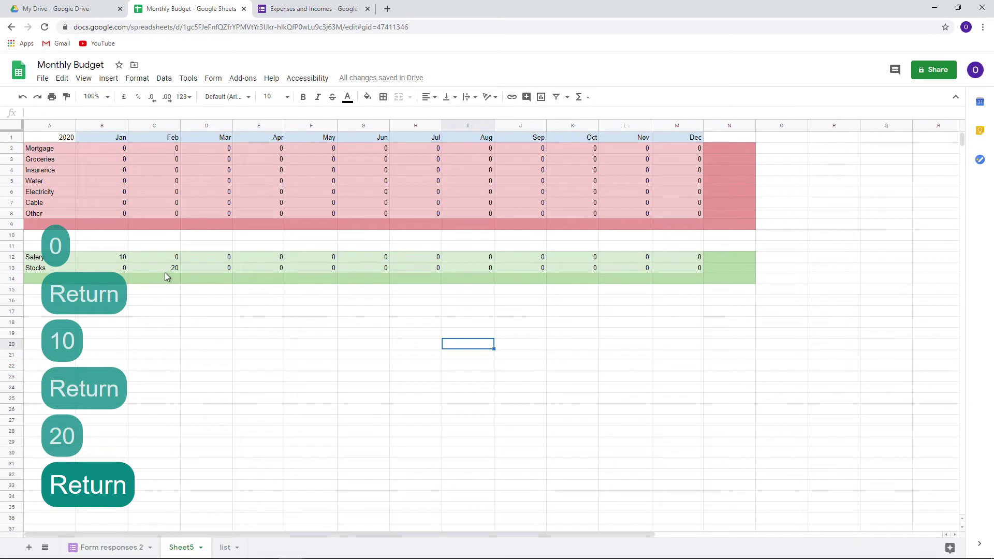
{"action": "left_click", "coordinate": [109, 548]}
{"action": "key", "text": "ctrl+z"}
{"action": "key", "text": "ctrl+z"}
{"action": "key", "text": "ctrl+z"}
{"action": "key", "text": "ctrl+z"}
{"action": "key", "text": "ctrl+z"}
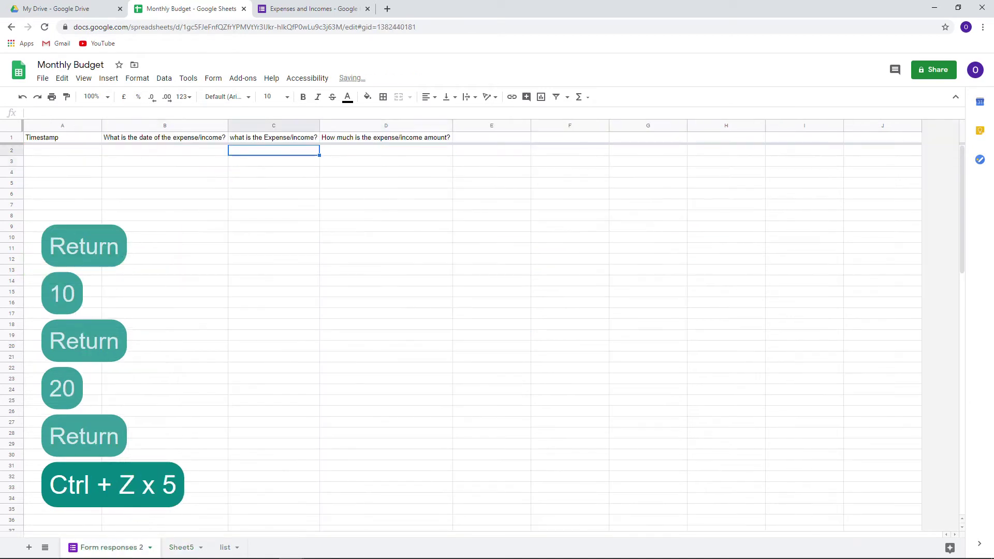
{"action": "left_click", "coordinate": [175, 548]}
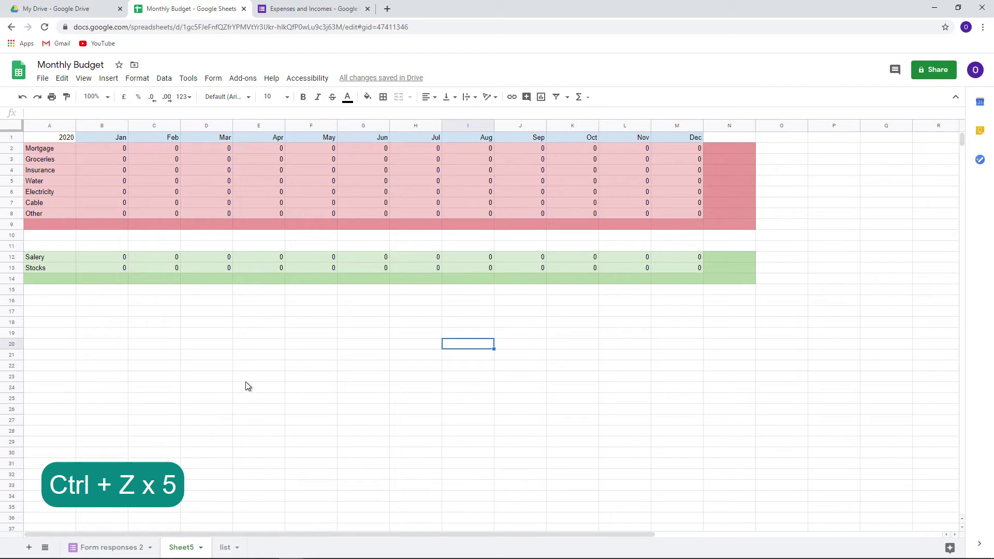
- Add a yearly total =SUM(B2:M2) in N2 and fill it down through row 9
{"action": "left_click", "coordinate": [726, 149]}
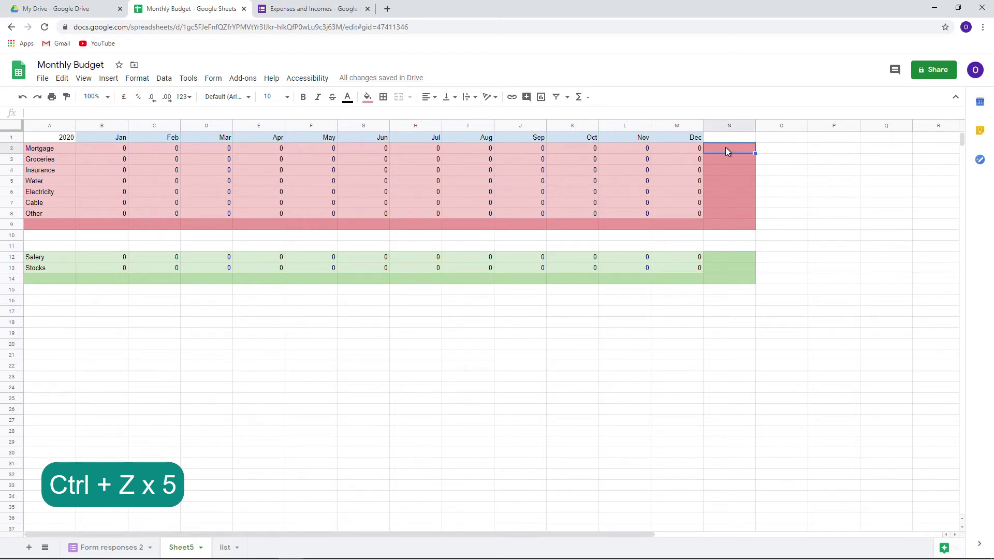
{"action": "type", "text": "="}
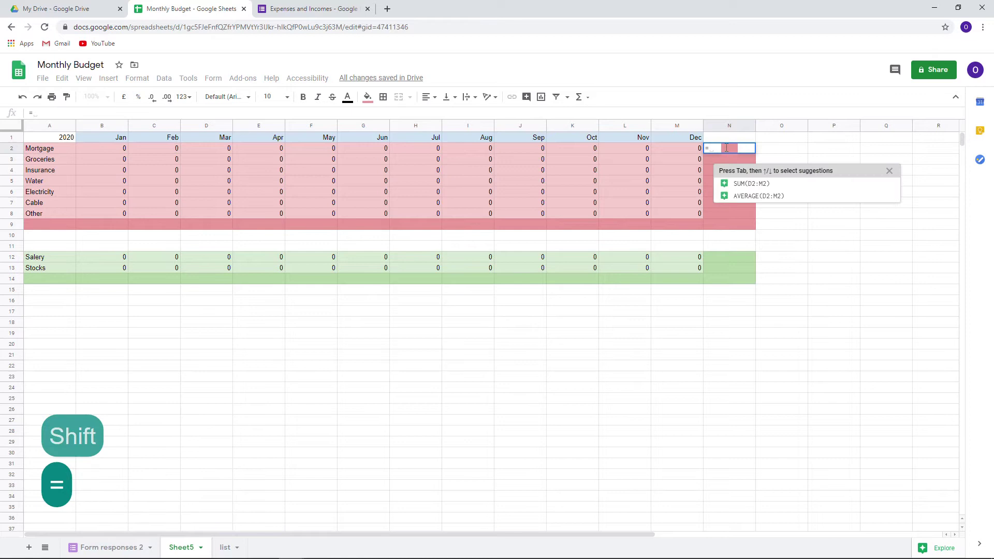
{"action": "type", "text": "sum"}
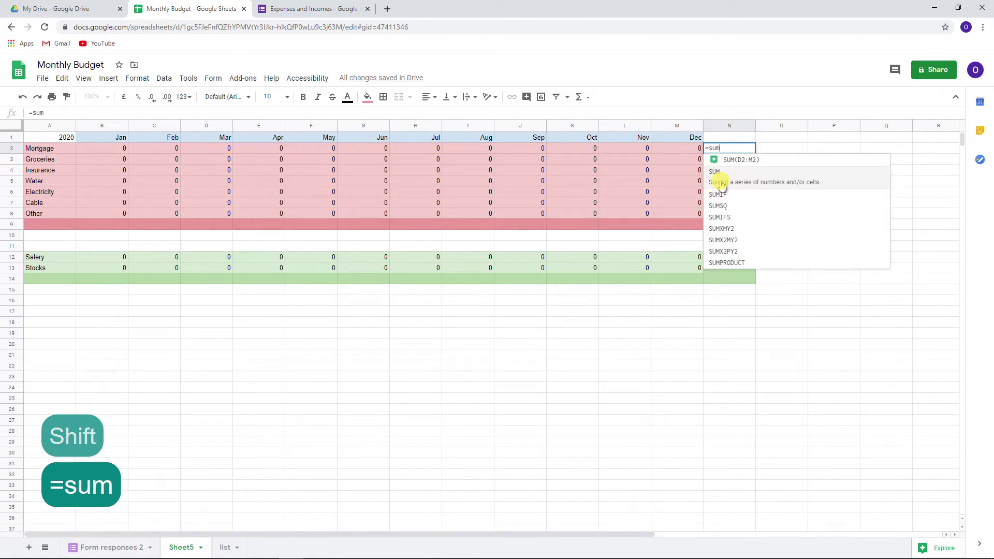
{"action": "left_click", "coordinate": [722, 183]}
{"action": "left_click_drag", "start_coordinate": [116, 151], "coordinate": [684, 148]}
{"action": "key", "text": "Return"}
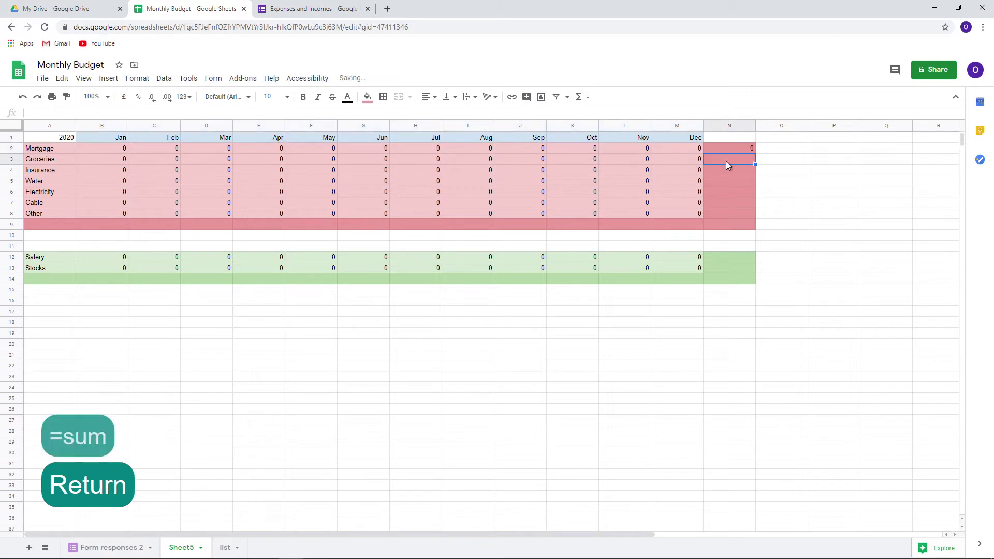
{"action": "left_click", "coordinate": [743, 150]}
{"action": "left_click_drag", "start_coordinate": [756, 152], "coordinate": [748, 229]}
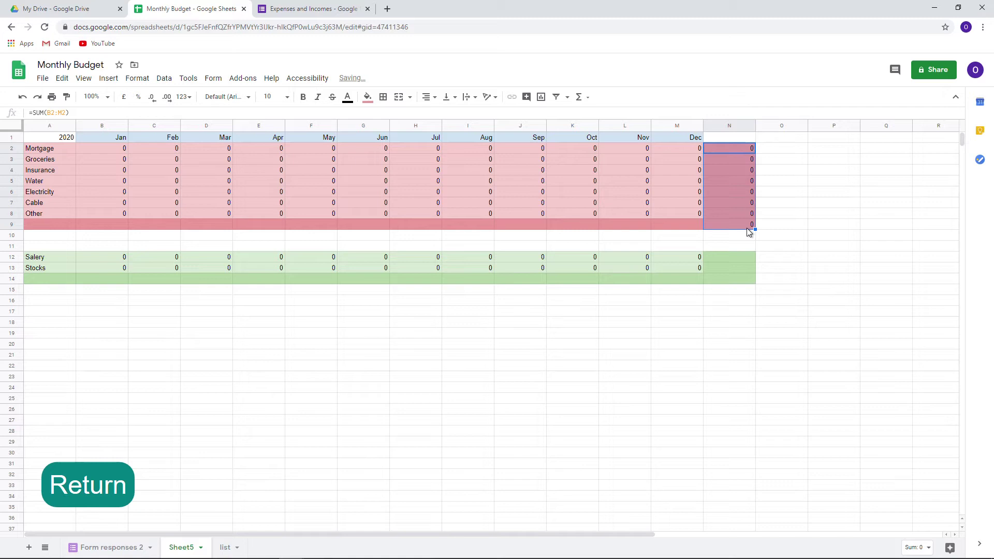
- Label A9 'Total' and sum each month's expenses with =SUM(B2:B8) filled across to M9
{"action": "left_click", "coordinate": [54, 225]}
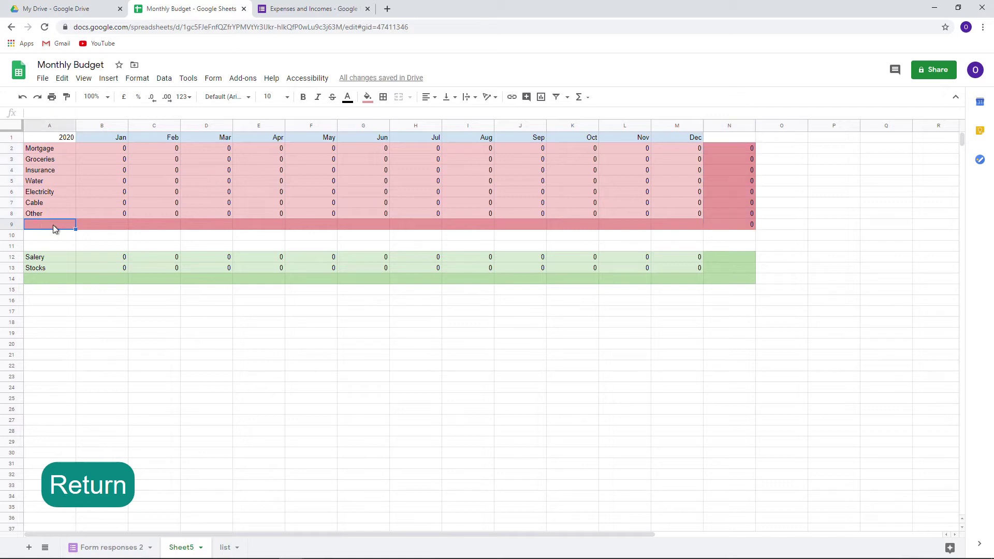
{"action": "type", "text": "Total"}
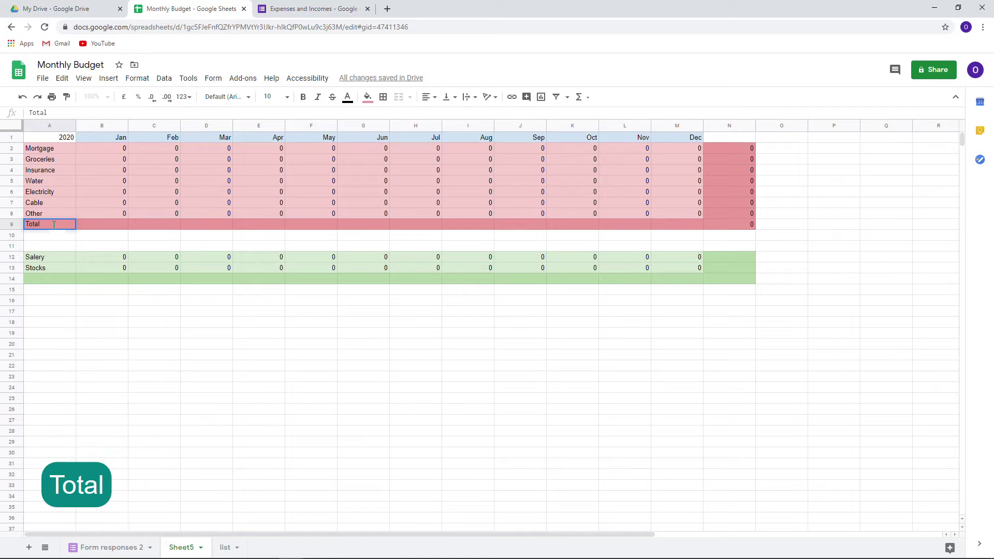
{"action": "left_click_drag", "start_coordinate": [81, 228], "coordinate": [684, 226]}
{"action": "left_click", "coordinate": [95, 226]}
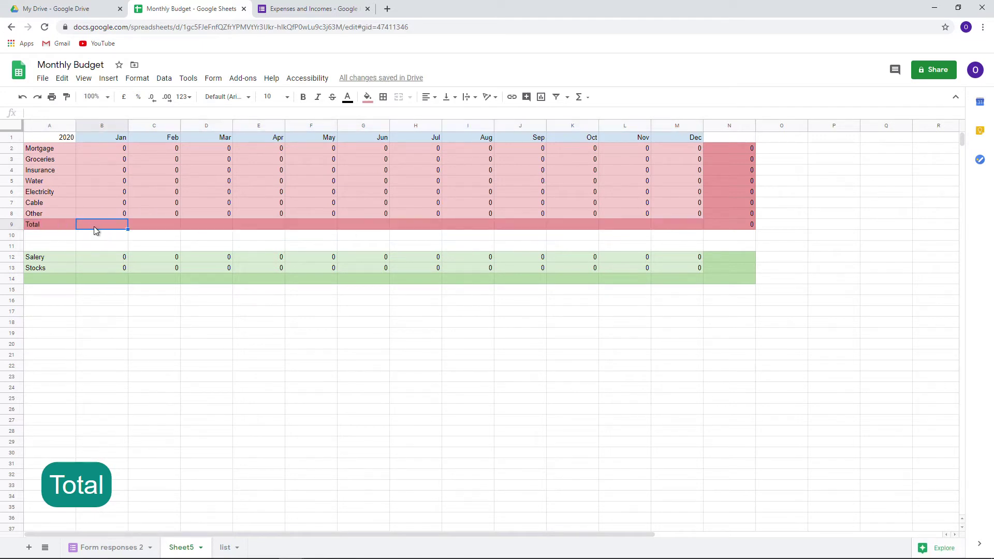
{"action": "type", "text": "=sum("}
{"action": "left_click_drag", "start_coordinate": [110, 150], "coordinate": [116, 215]}
{"action": "type", "text": ")"}
{"action": "key", "text": "Return"}
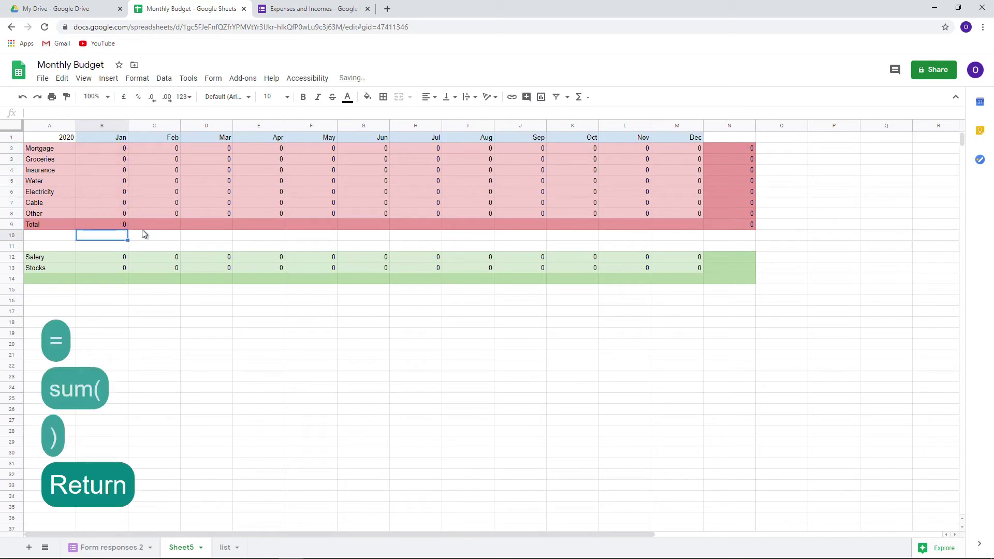
{"action": "left_click", "coordinate": [124, 226]}
{"action": "left_click_drag", "start_coordinate": [417, 224], "coordinate": [686, 227]}
- Copy the yearly total formula from N9 into N12 for Salery
{"action": "left_click", "coordinate": [743, 226]}
{"action": "key", "text": "ctrl+c"}
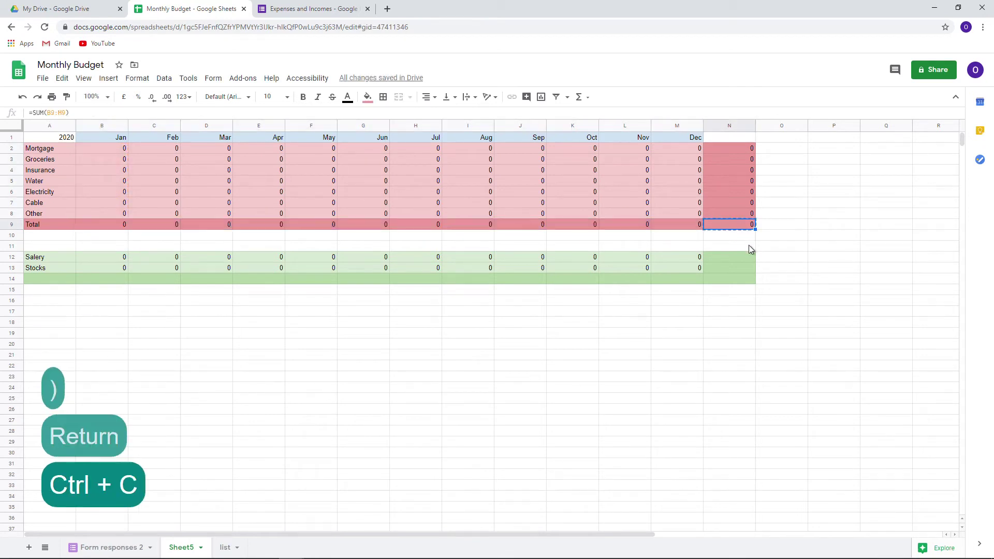
{"action": "left_click", "coordinate": [739, 257]}
{"action": "key", "text": "ctrl+v"}
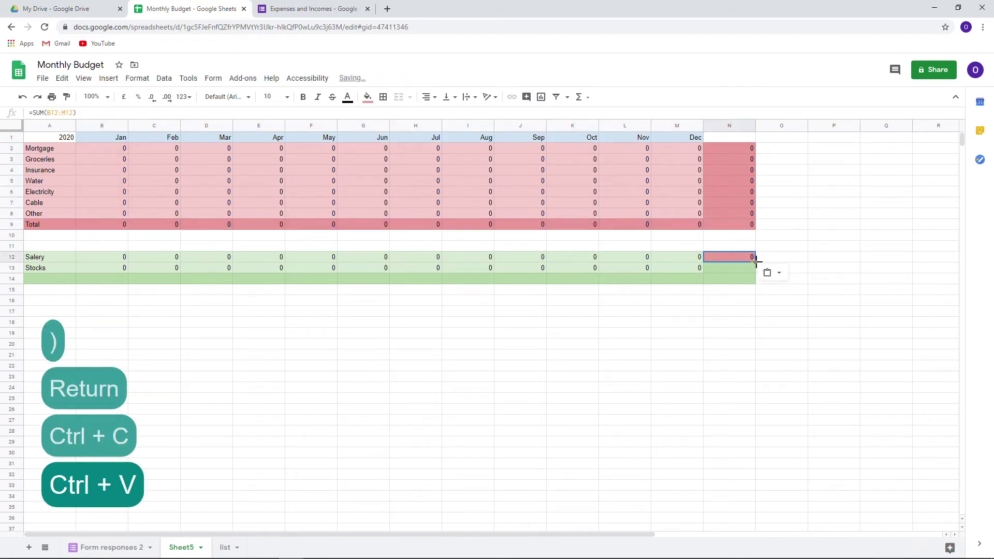
- Undo the red-fill paste, paste only the formula into N12, and fill the yearly totals down to N14
{"action": "key", "text": "ctrl+z"}
{"action": "right_click", "coordinate": [745, 261]}
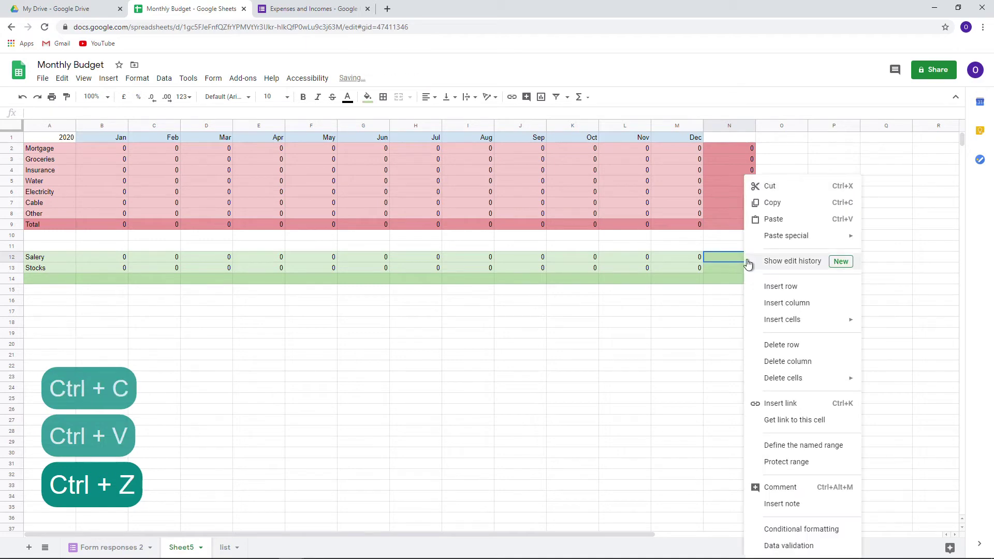
{"action": "mouse_move", "coordinate": [783, 242]}
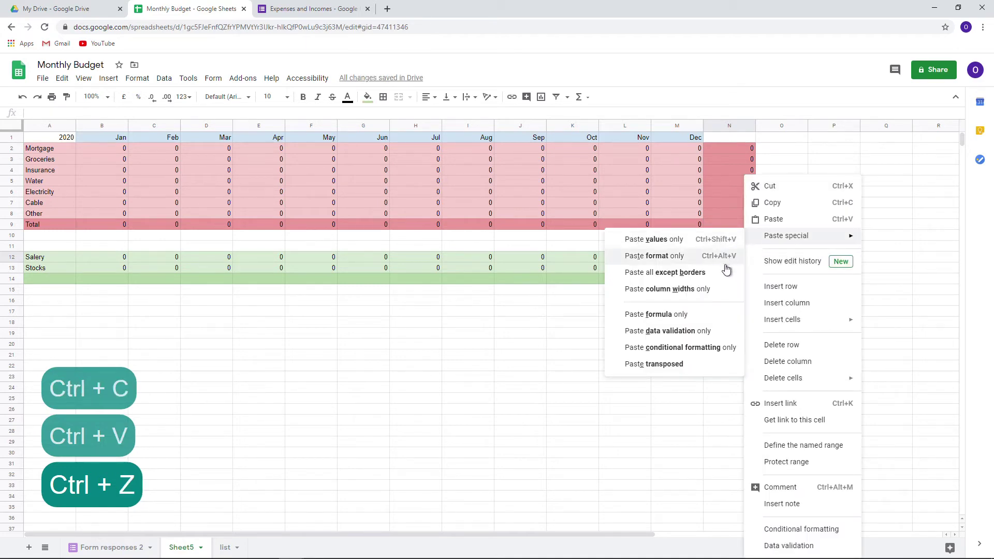
{"action": "left_click", "coordinate": [703, 314]}
{"action": "left_click", "coordinate": [754, 259]}
{"action": "left_click_drag", "start_coordinate": [755, 262], "coordinate": [754, 280]}
- Enter =SUM(B12:B13) in B14 and fill the income total across to M14
{"action": "left_click", "coordinate": [96, 284]}
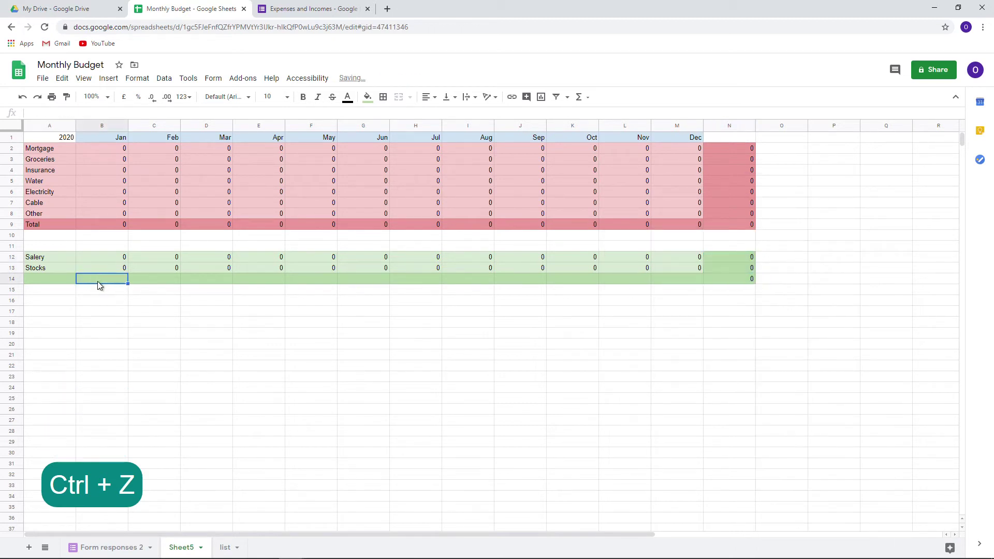
{"action": "type", "text": "=sum"}
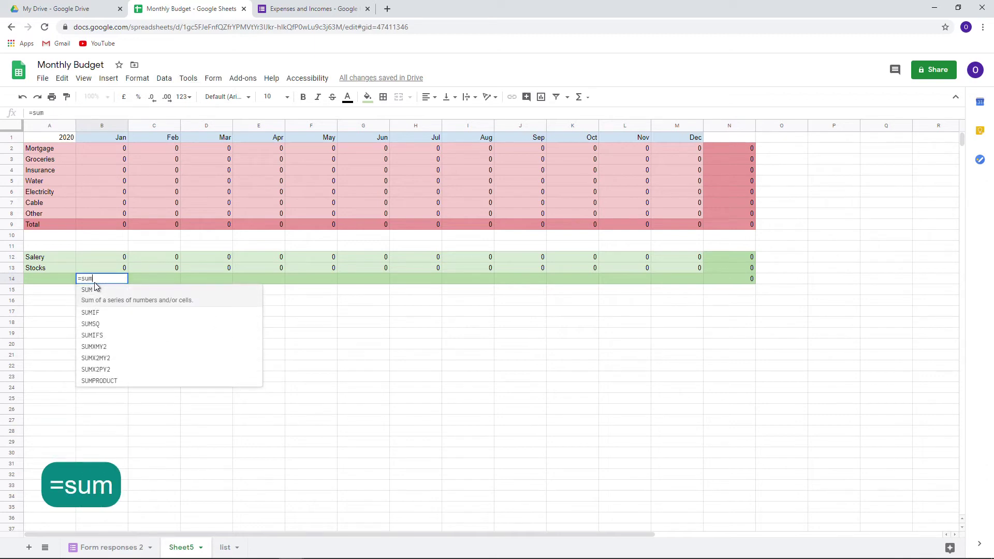
{"action": "left_click", "coordinate": [96, 296]}
{"action": "left_click_drag", "start_coordinate": [105, 260], "coordinate": [108, 269]}
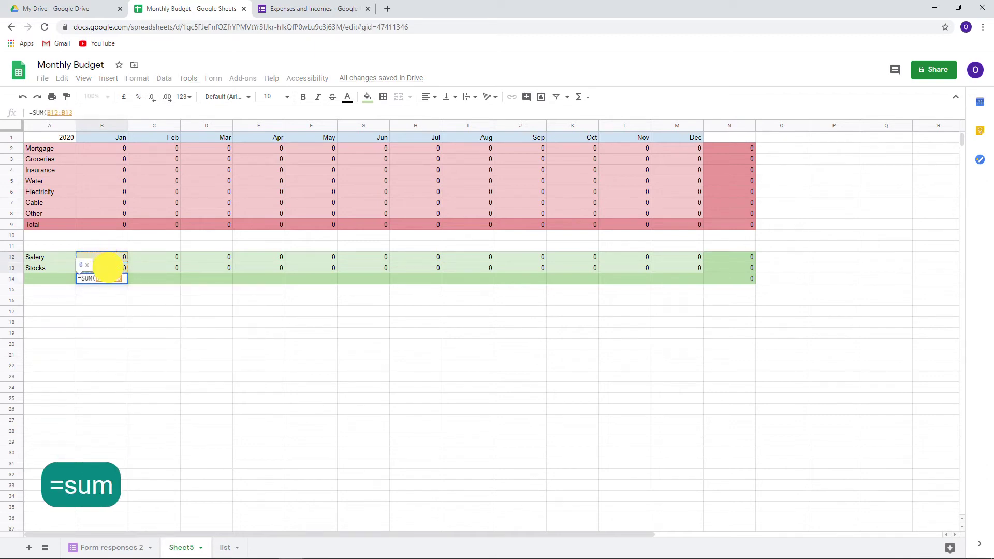
{"action": "type", "text": ")"}
{"action": "key", "text": "Return"}
{"action": "left_click", "coordinate": [127, 281]}
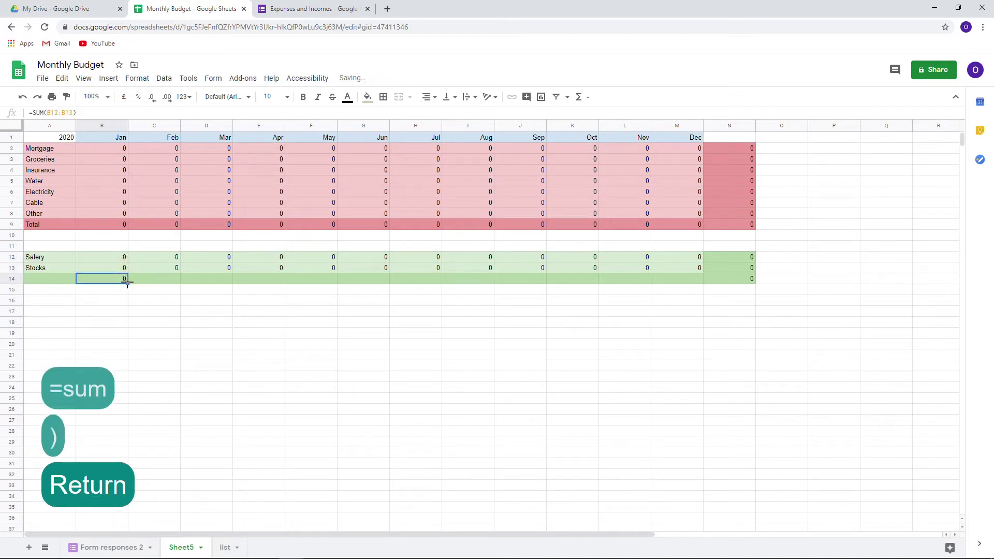
{"action": "left_click_drag", "start_coordinate": [128, 283], "coordinate": [674, 281]}
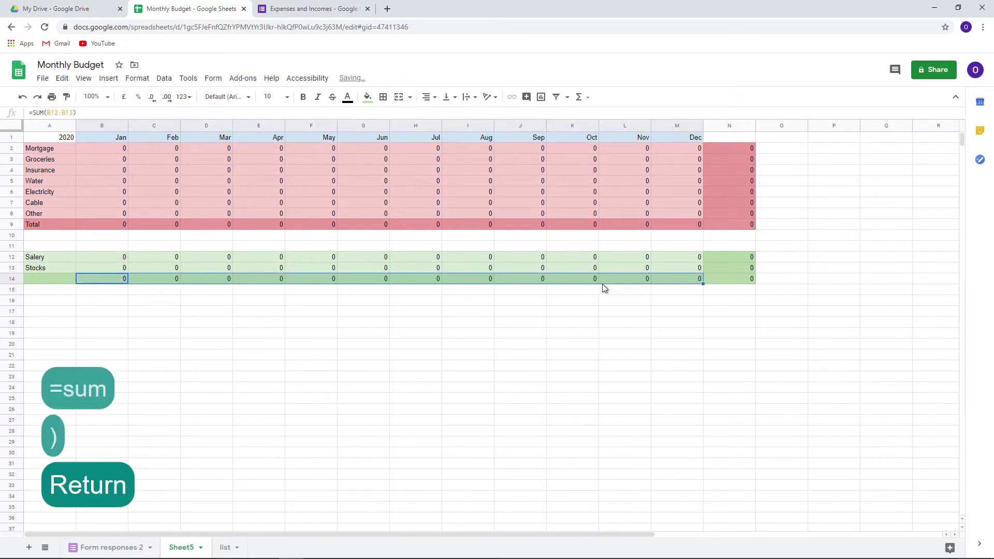
- Label cell A14 'Total'
{"action": "left_click", "coordinate": [57, 280]}
{"action": "type", "text": "to"}
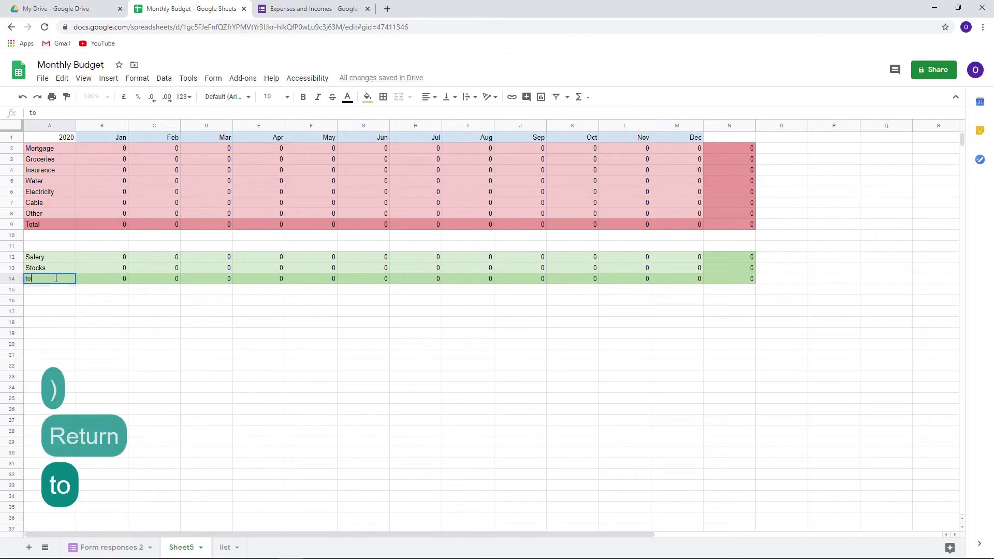
{"action": "key", "text": "BackSpace"}
{"action": "key", "text": "BackSpace"}
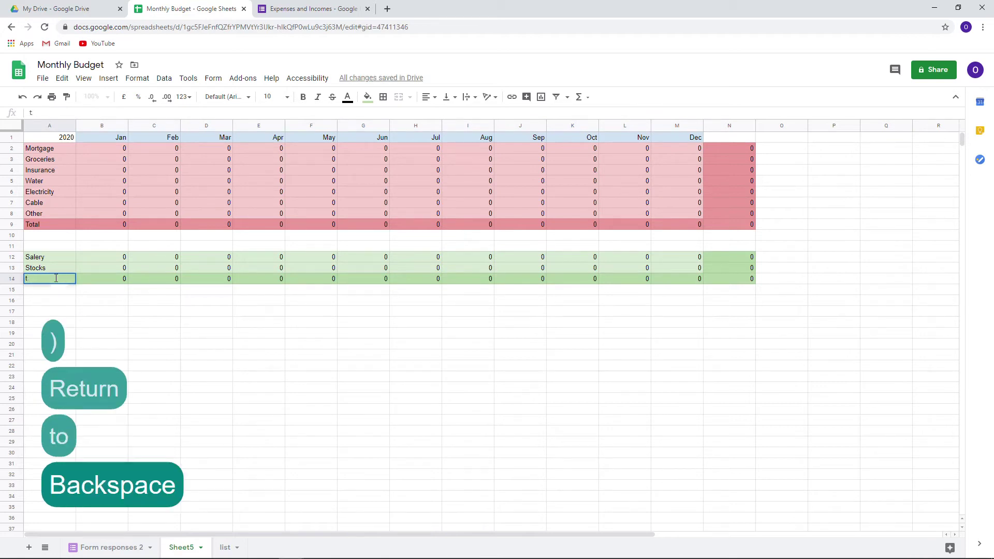
{"action": "type", "text": "Total"}
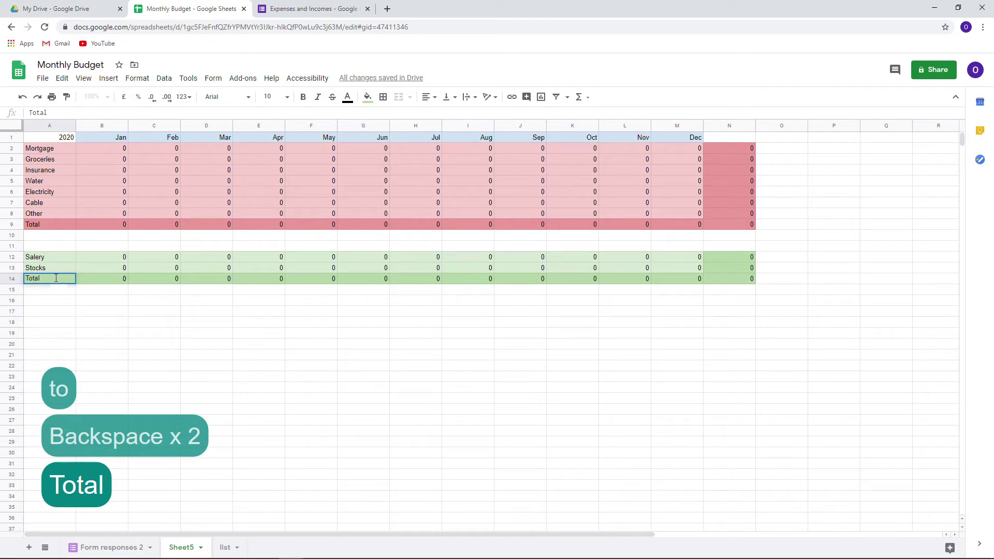
{"action": "key", "text": "Return"}
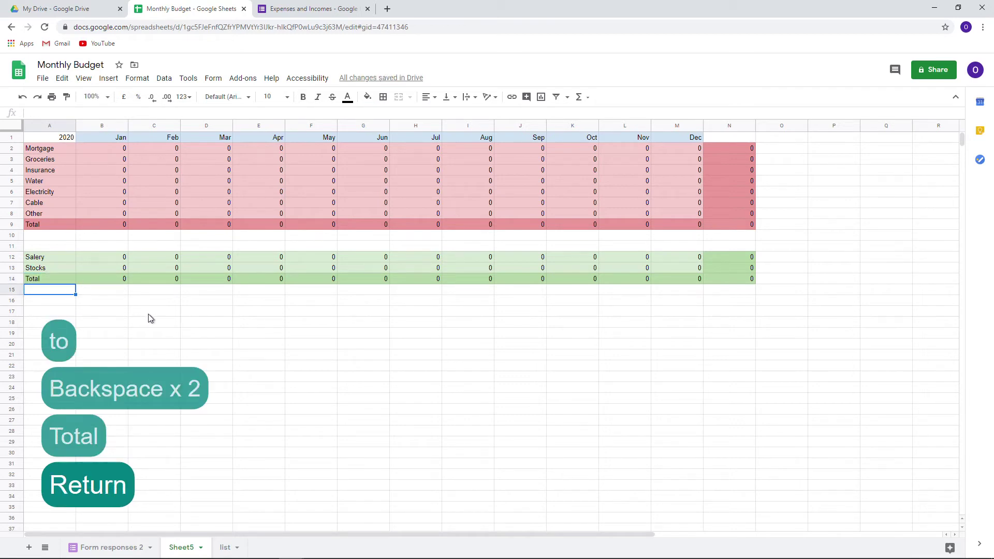
- Submit a test form response: Mortgage expense of 2000 dated April 21, 2020
{"action": "left_click", "coordinate": [313, 8]}
{"action": "left_click", "coordinate": [350, 231]}
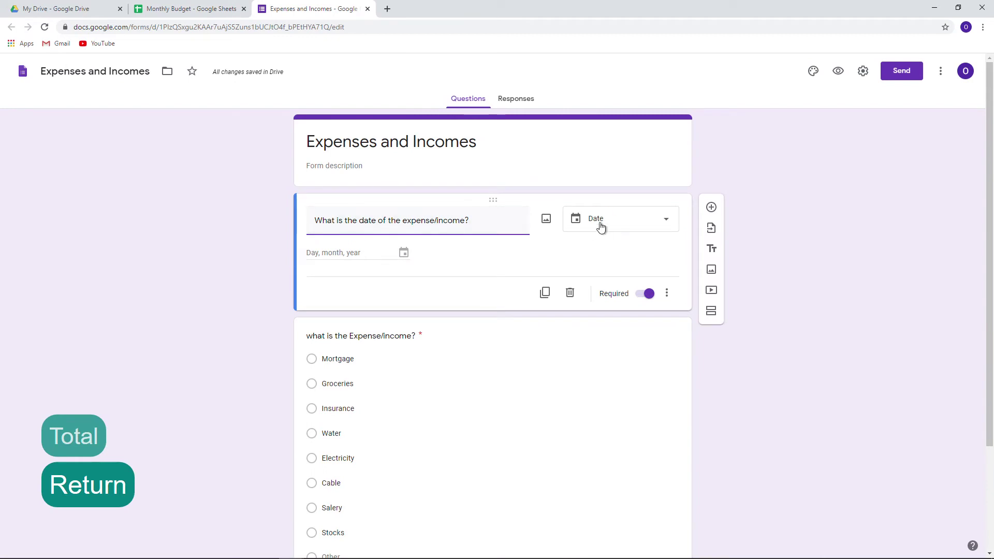
{"action": "left_click", "coordinate": [839, 71]}
{"action": "left_click", "coordinate": [391, 184]}
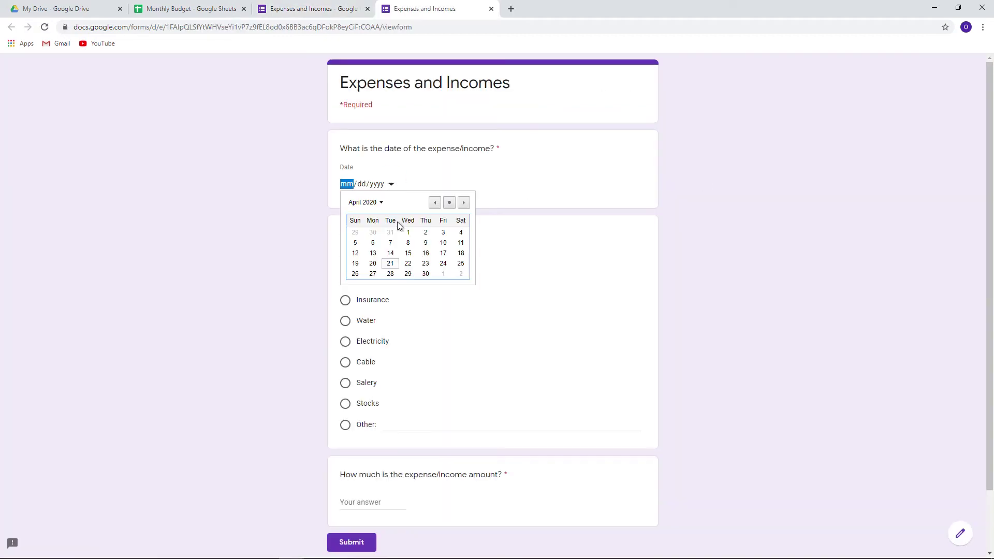
{"action": "left_click", "coordinate": [393, 263]}
{"action": "left_click", "coordinate": [391, 262]}
{"action": "scroll", "coordinate": [427, 321], "scroll_direction": "down", "scroll_amount": 2}
{"action": "key", "text": "Tab"}
{"action": "type", "text": "2000"}
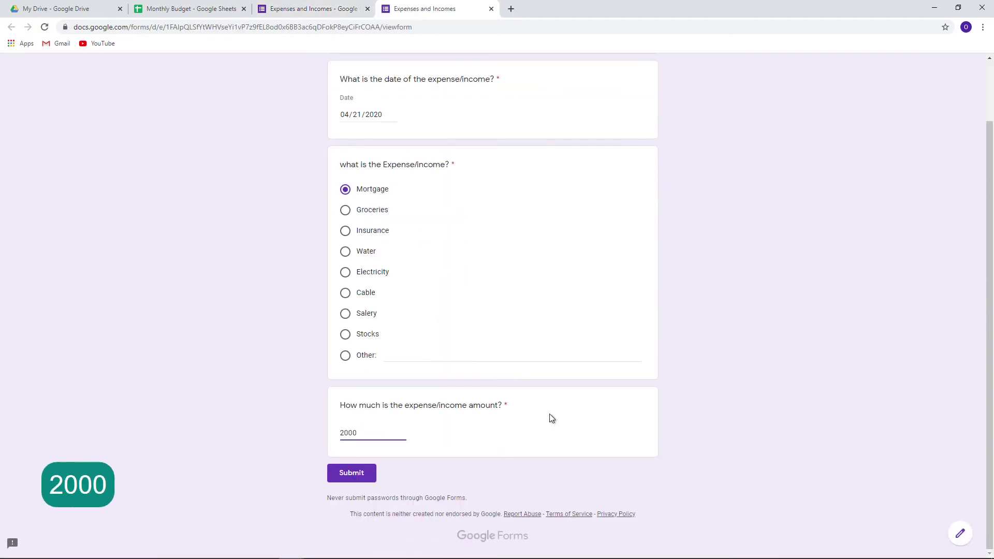
{"action": "left_click", "coordinate": [358, 473]}
- Check the budget for the new entry, then start another response for Groceries dated April 20, 2020
{"action": "left_click", "coordinate": [186, 9]}
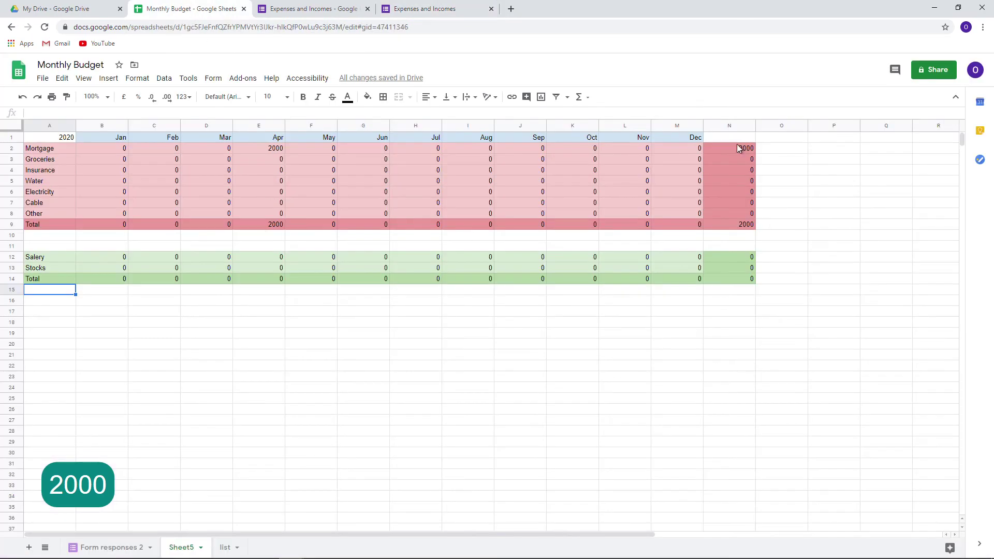
{"action": "left_click", "coordinate": [412, 14]}
{"action": "left_click", "coordinate": [385, 136]}
{"action": "left_click", "coordinate": [374, 275]}
{"action": "left_click", "coordinate": [392, 185]}
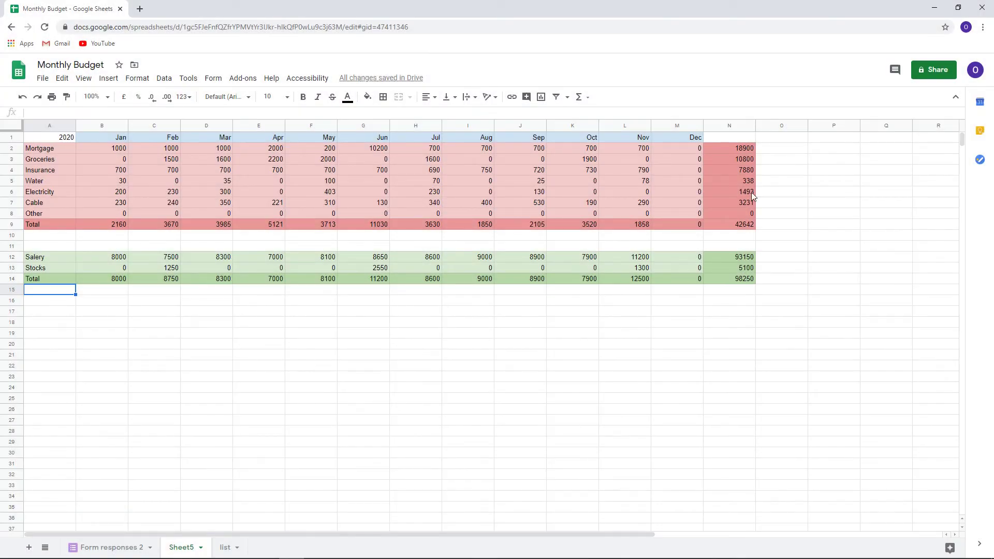
- Check the Dec column sums and inspect the Dec Mortgage SUMIFS formula without changing it
{"action": "left_click_drag", "start_coordinate": [695, 148], "coordinate": [681, 224]}
{"action": "left_click", "coordinate": [49, 289]}
{"action": "left_click_drag", "start_coordinate": [694, 150], "coordinate": [682, 224]}
{"action": "left_click_drag", "start_coordinate": [102, 212], "coordinate": [685, 217]}
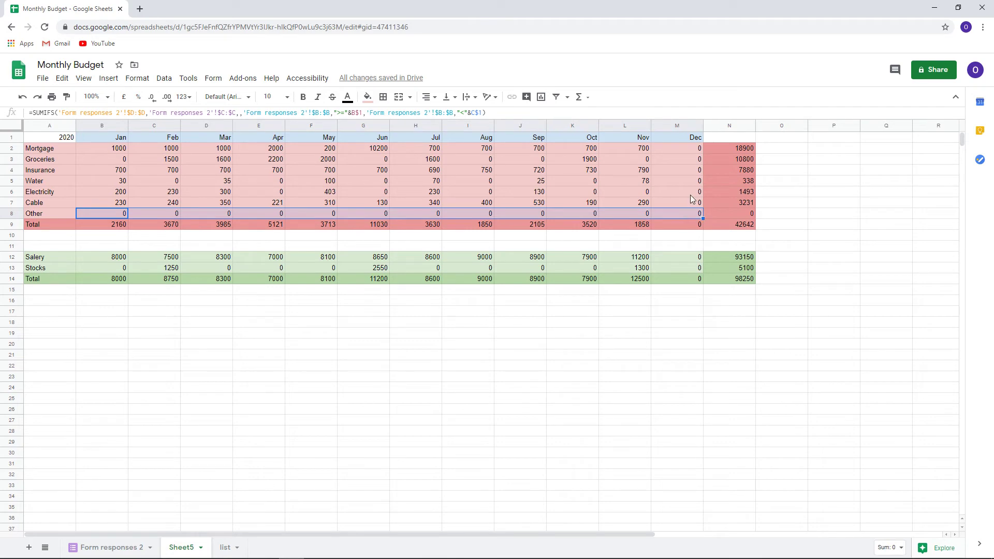
{"action": "left_click", "coordinate": [694, 137]}
{"action": "left_click", "coordinate": [694, 150]}
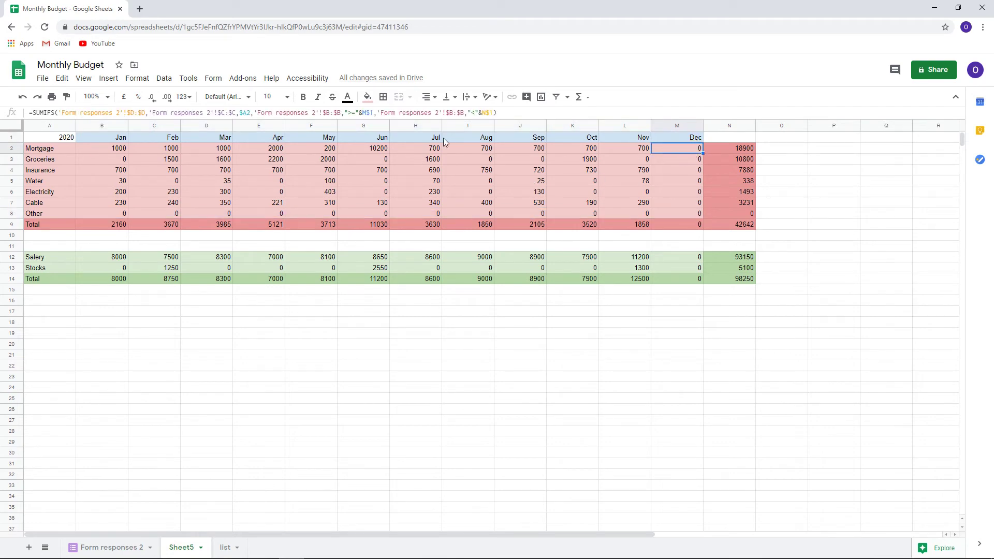
{"action": "double_click", "coordinate": [488, 113]}
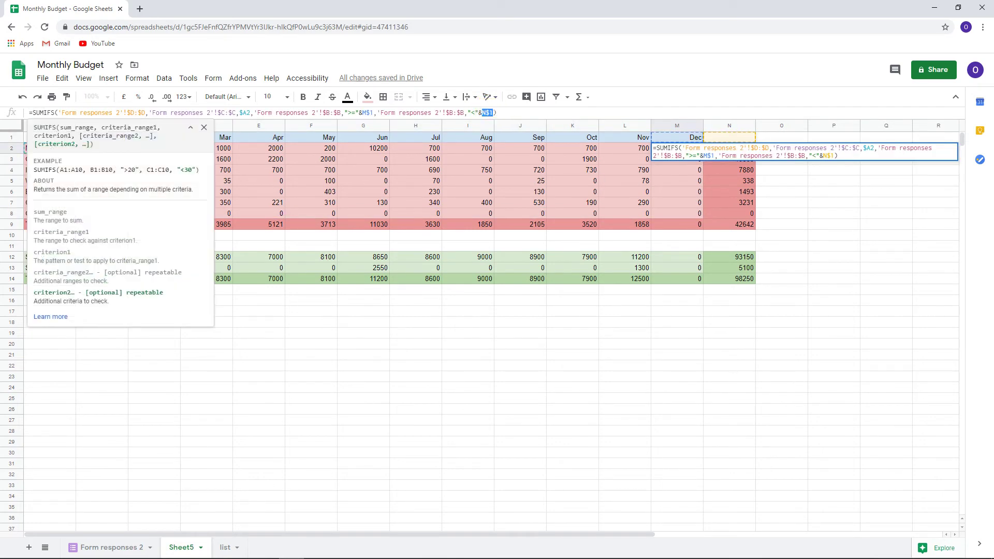
{"action": "key", "text": "Escape"}
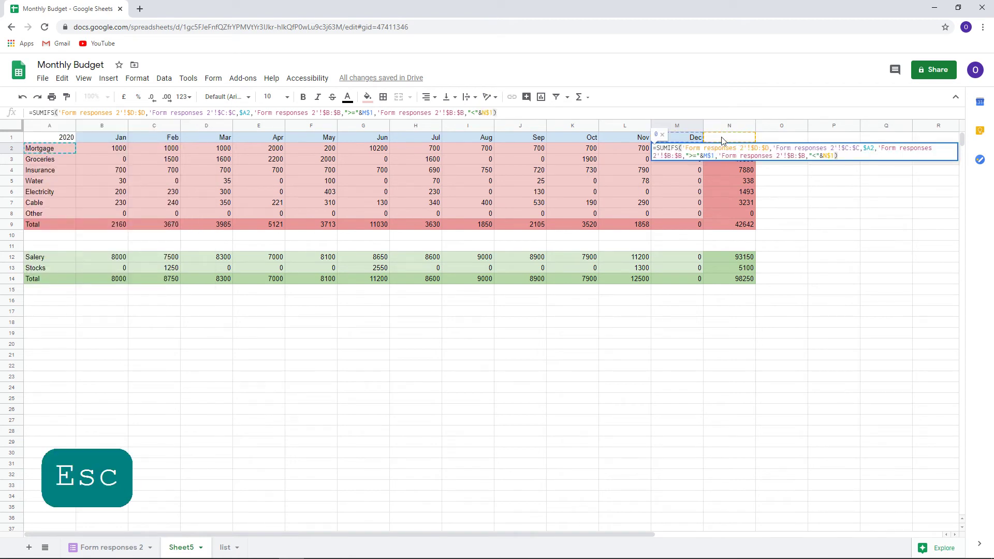
{"action": "key", "text": "Escape"}
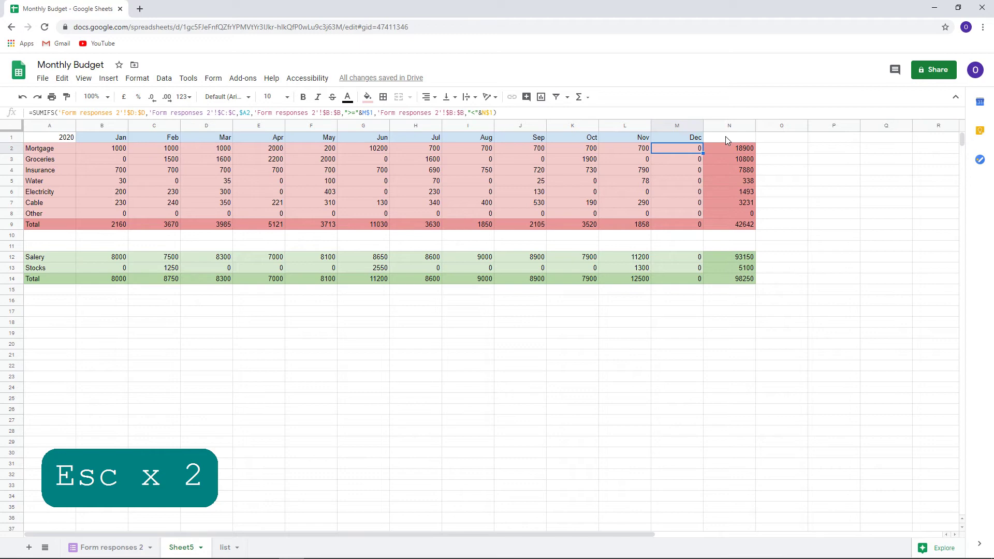
- Paste M1's date formula only into N1, producing 01/01/2021, and pick its text colour
{"action": "left_click", "coordinate": [692, 139]}
{"action": "key", "text": "ctrl+c"}
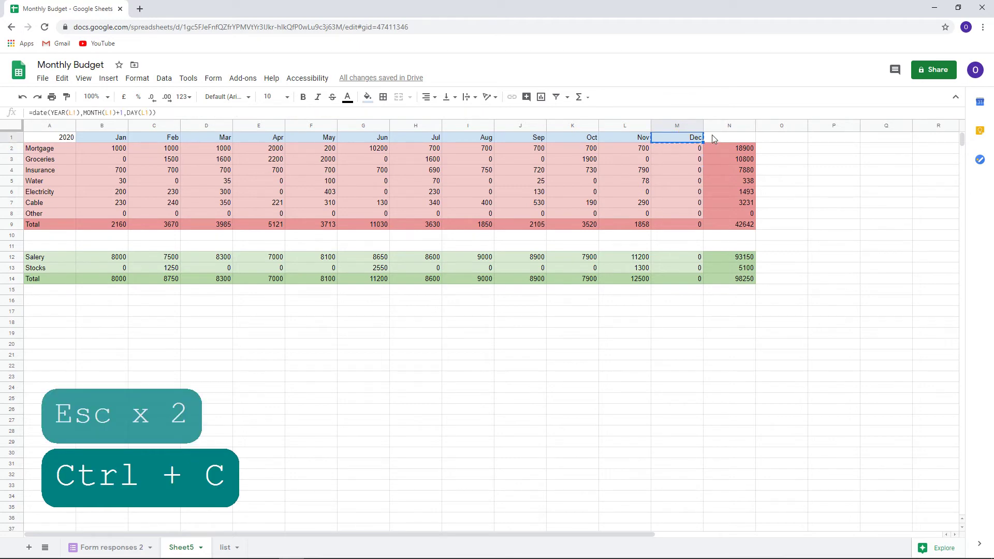
{"action": "right_click", "coordinate": [713, 135]}
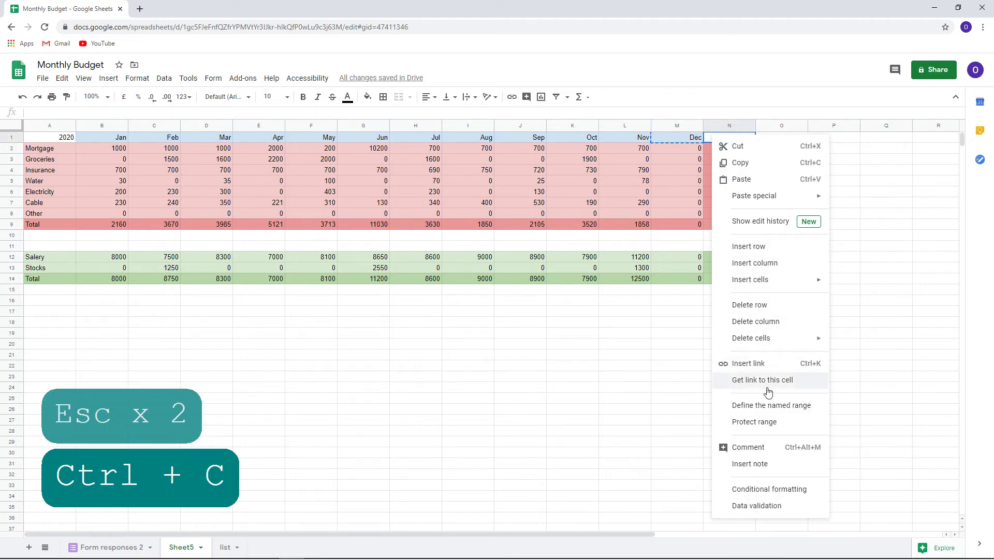
{"action": "mouse_move", "coordinate": [796, 200]}
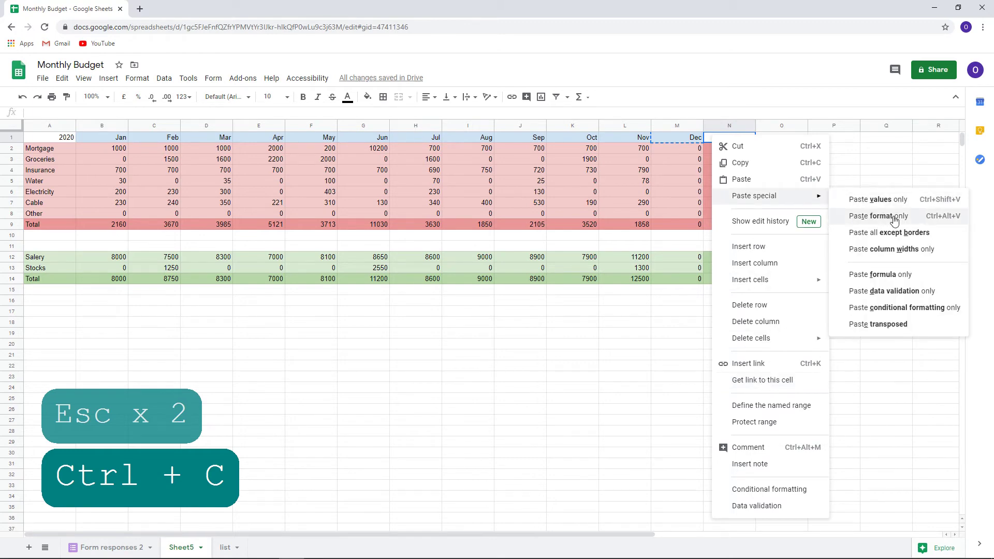
{"action": "left_click", "coordinate": [916, 276]}
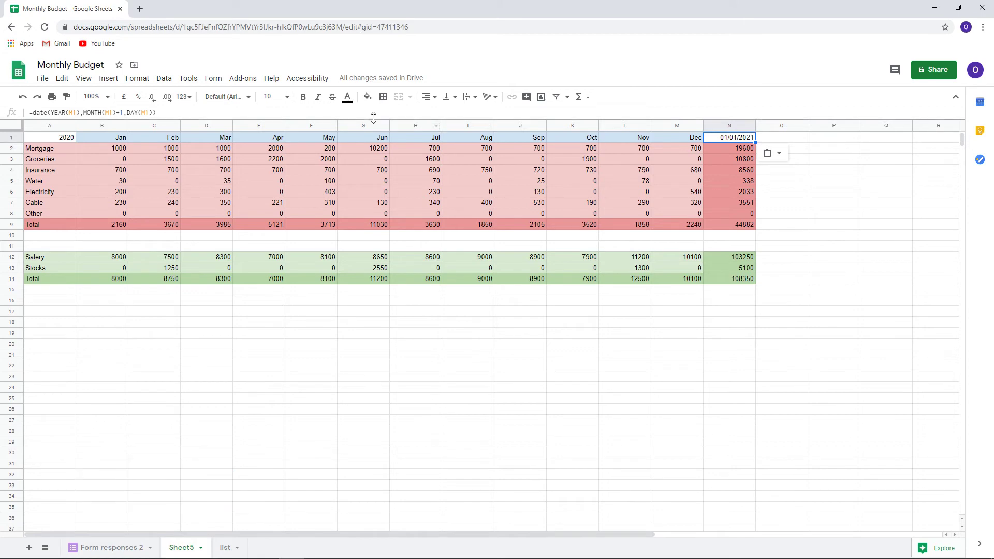
{"action": "left_click", "coordinate": [347, 97]}
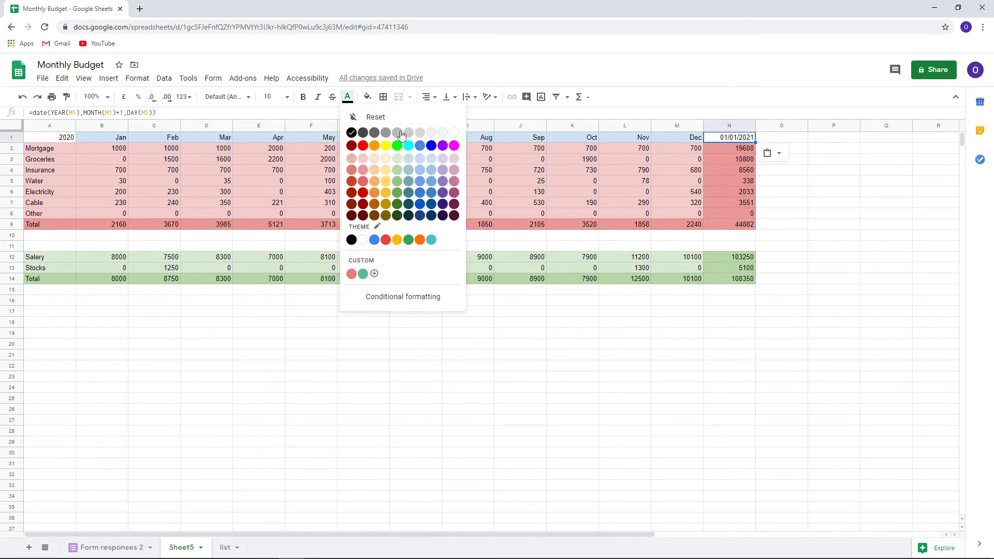
{"action": "left_click", "coordinate": [446, 137]}
{"action": "left_click", "coordinate": [593, 359]}
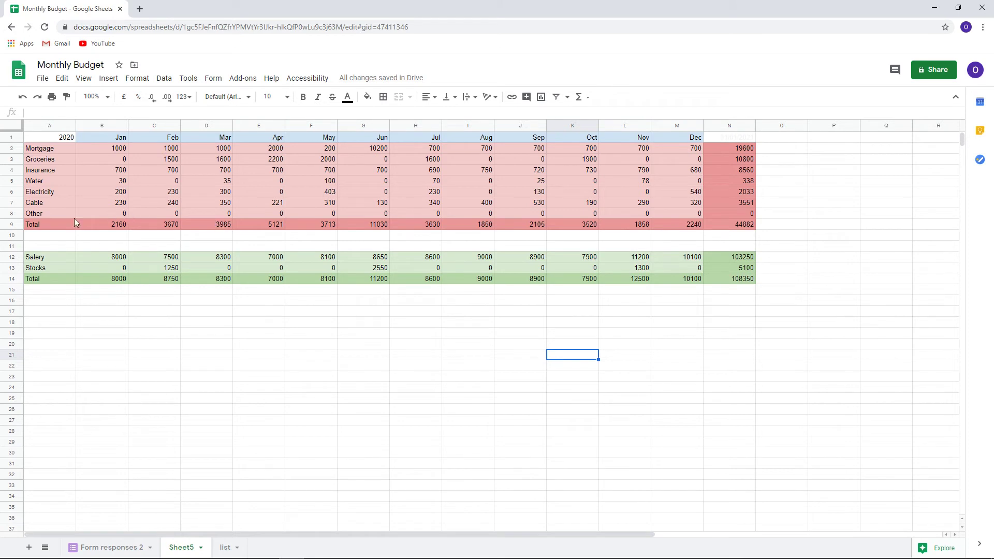
{"action": "left_click_drag", "start_coordinate": [74, 217], "coordinate": [730, 214]}
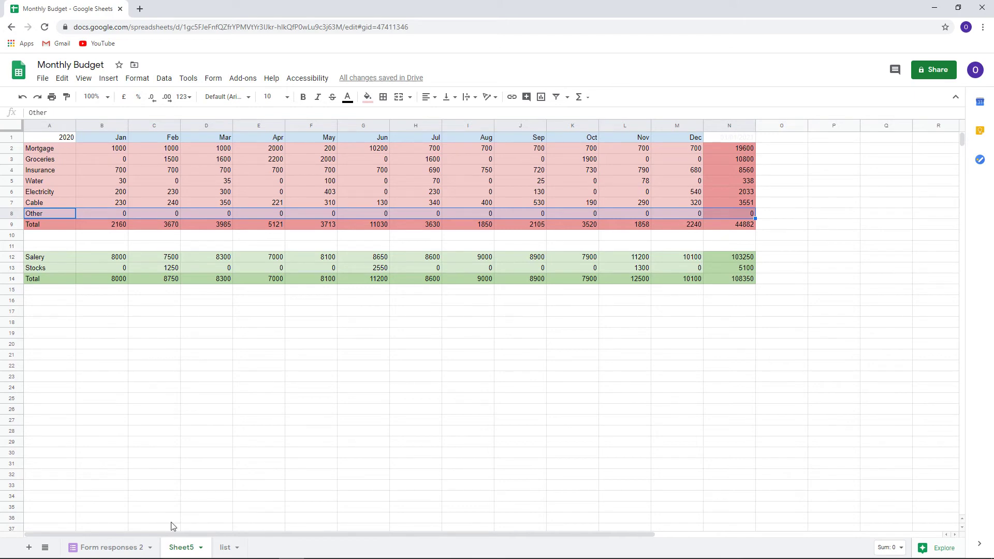
{"action": "left_click", "coordinate": [110, 547]}
{"action": "scroll", "coordinate": [176, 334], "scroll_direction": "down", "scroll_amount": 7}
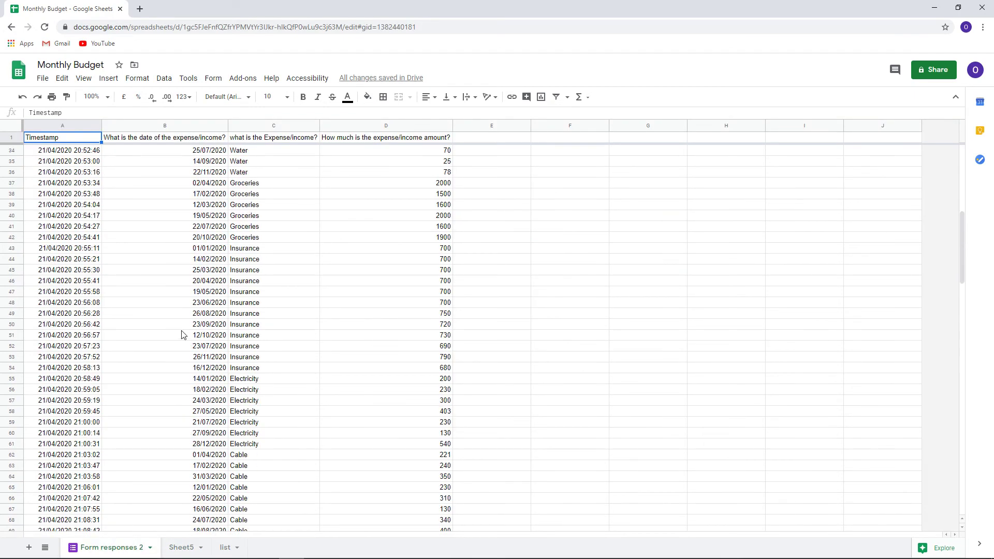
{"action": "scroll", "coordinate": [181, 335], "scroll_direction": "down", "scroll_amount": 4}
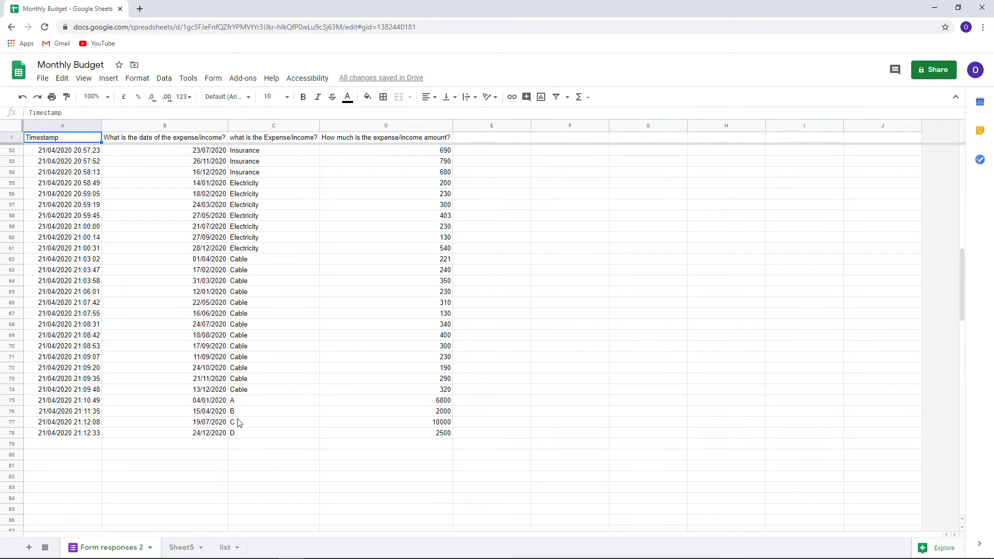
{"action": "left_click", "coordinate": [185, 544]}
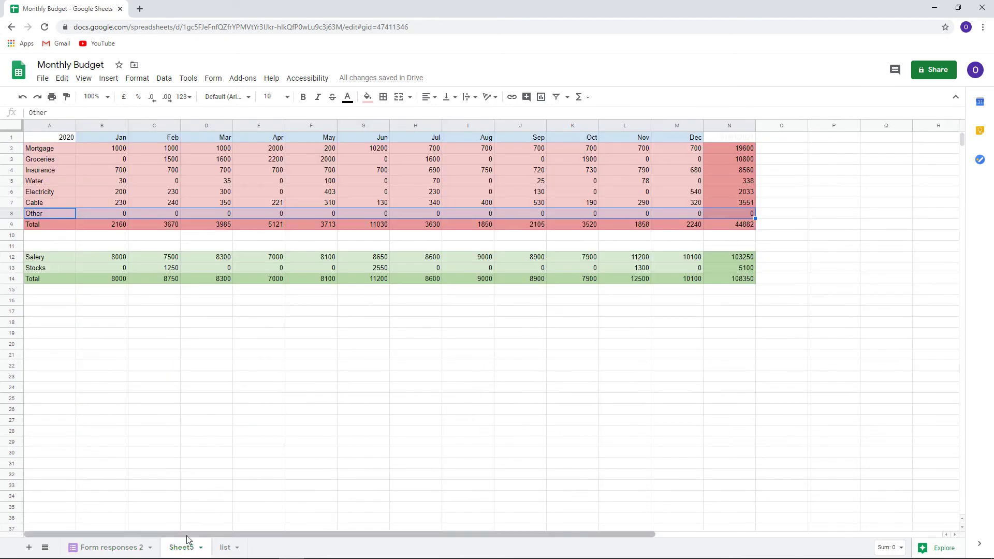
{"action": "left_click", "coordinate": [160, 335]}
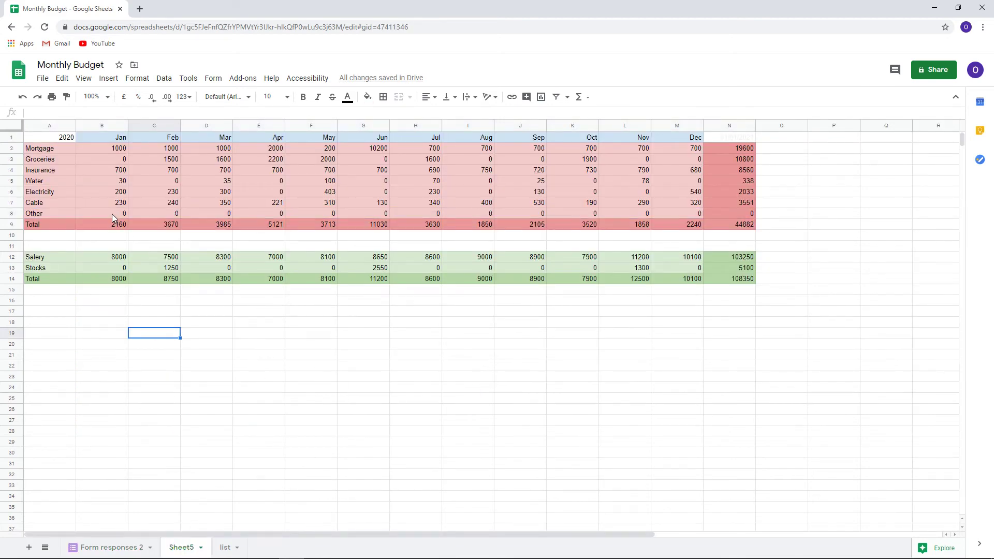
{"action": "left_click", "coordinate": [112, 214]}
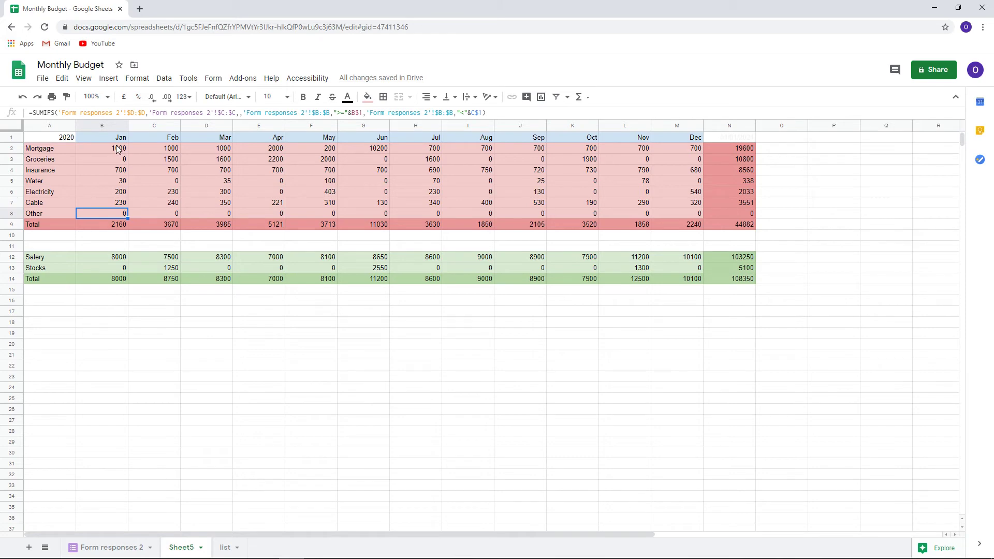
{"action": "left_click_drag", "start_coordinate": [118, 149], "coordinate": [118, 205]}
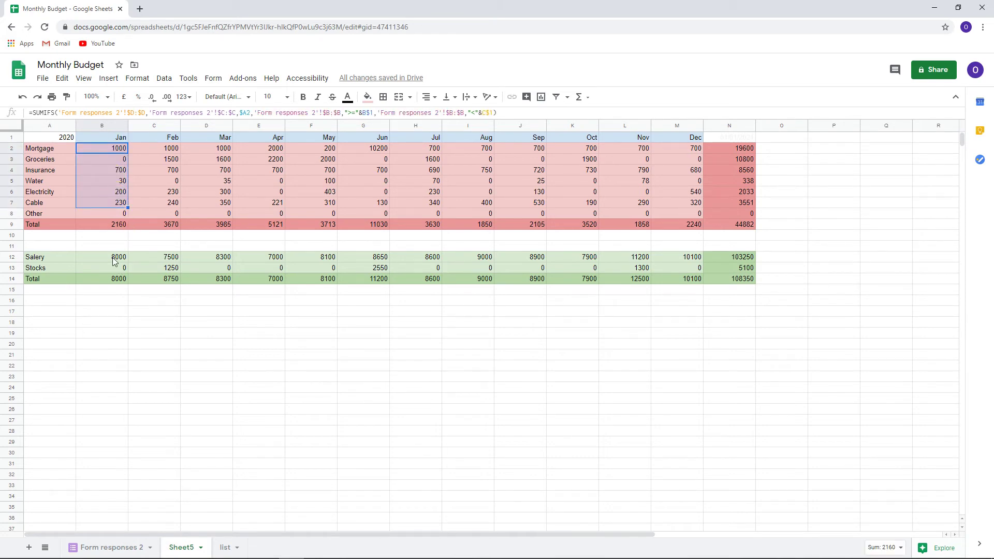
{"action": "left_click_drag", "start_coordinate": [113, 258], "coordinate": [113, 268]}
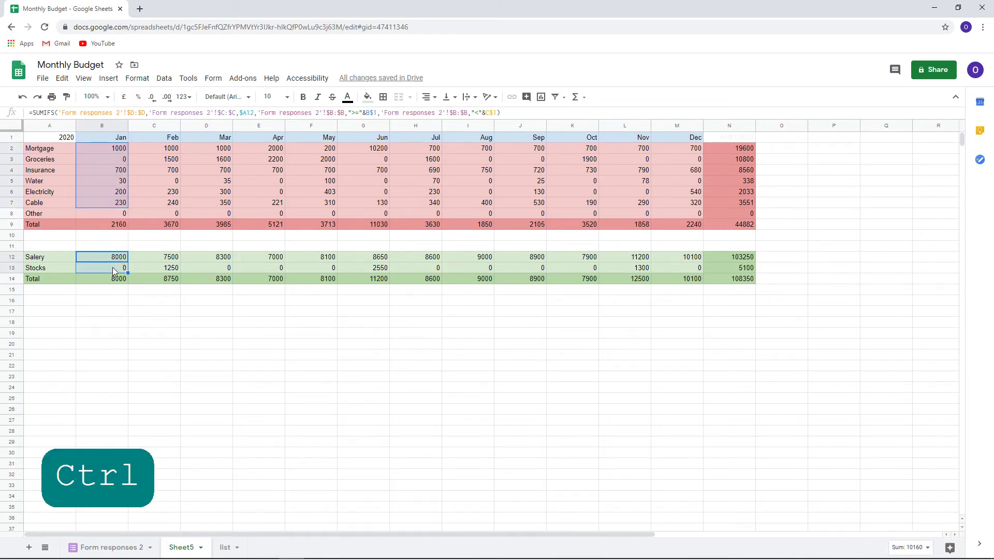
{"action": "left_click", "coordinate": [108, 216]}
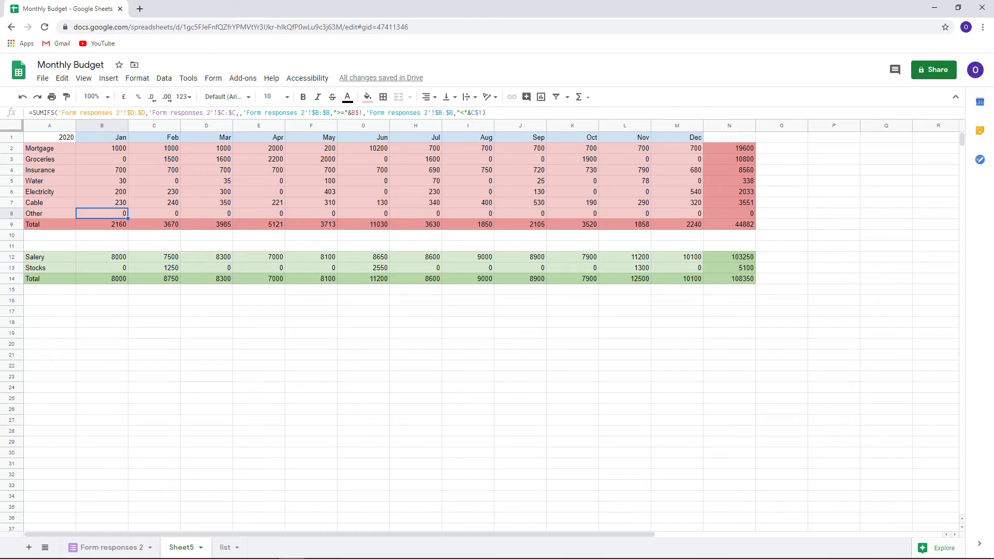
- Rewrite B8's SUMIFS without the category criterion and append -SUM(B2:B7,B12:B13)
{"action": "left_click_drag", "start_coordinate": [149, 113], "coordinate": [240, 113]}
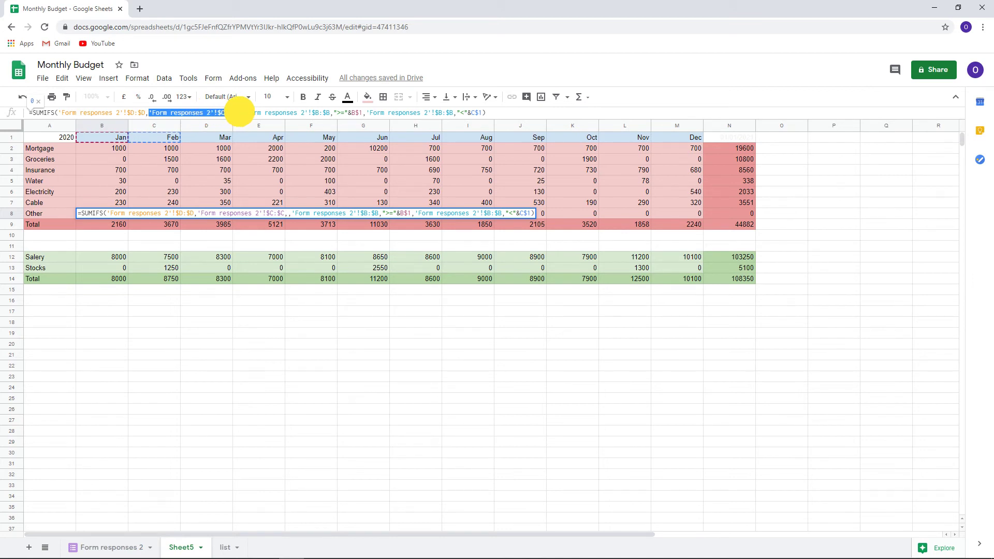
{"action": "key", "text": "BackSpace"}
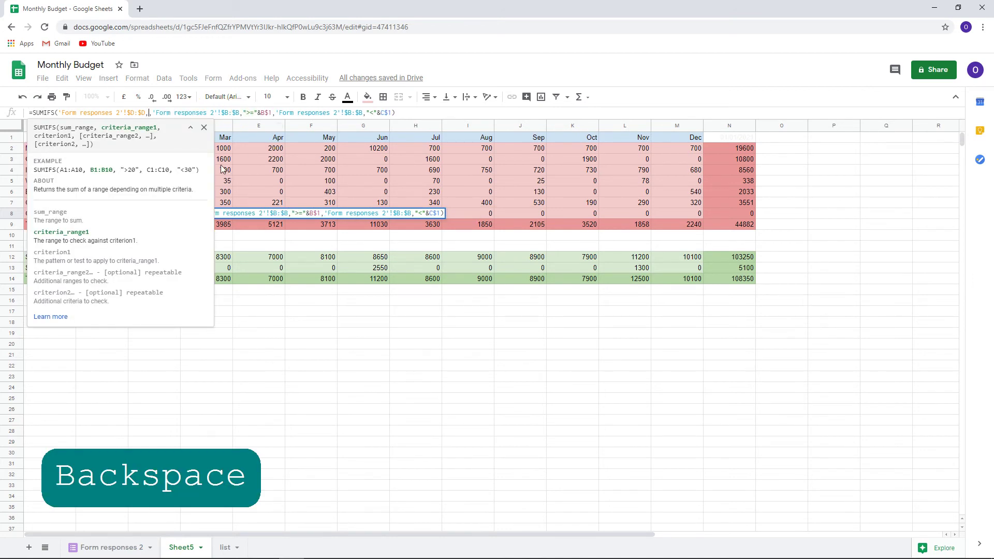
{"action": "key", "text": "BackSpace"}
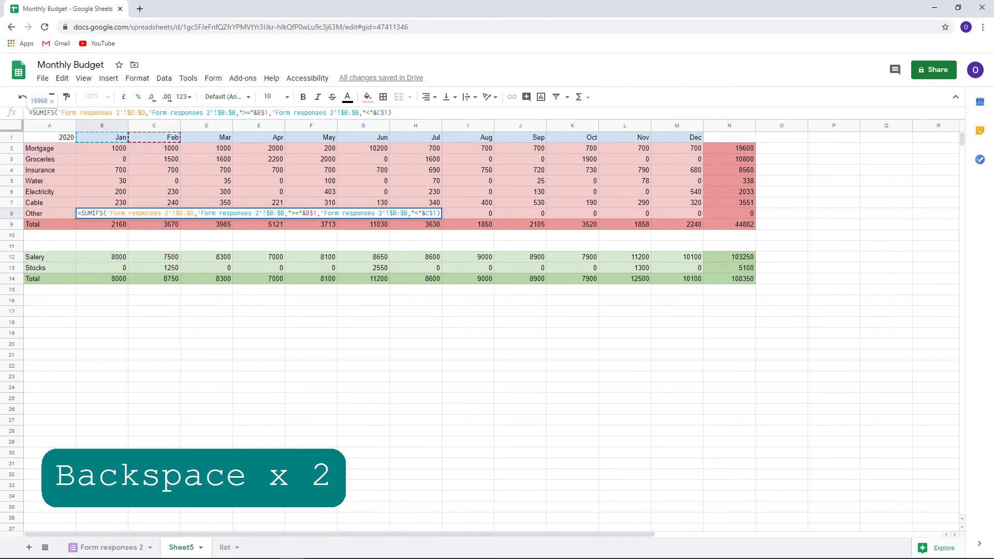
{"action": "type", "text": "-"}
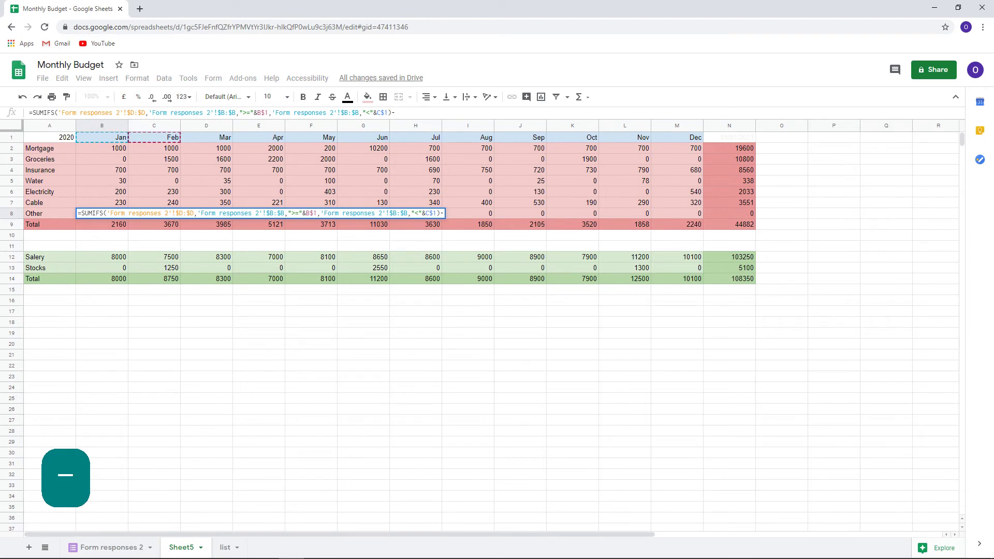
{"action": "type", "text": "sum"}
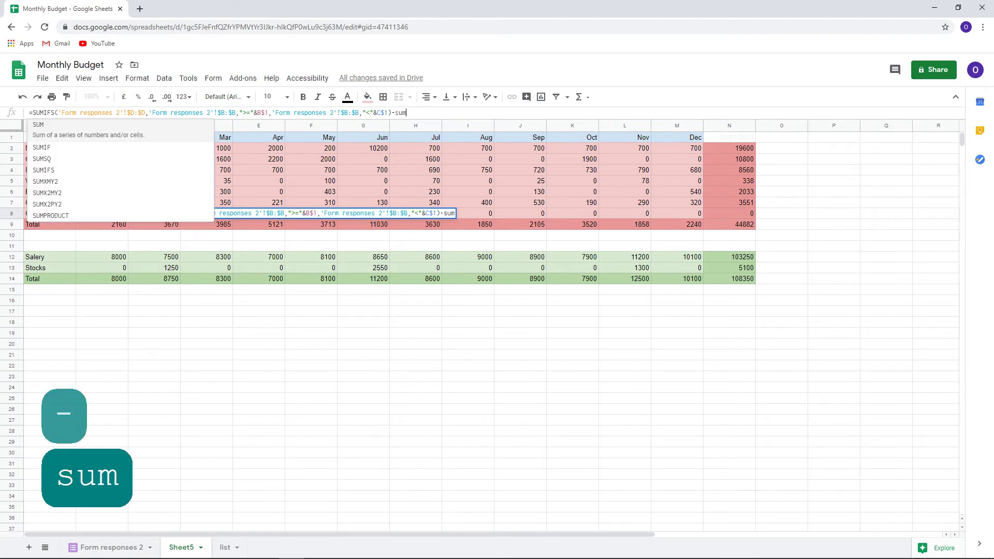
{"action": "left_click", "coordinate": [94, 130]}
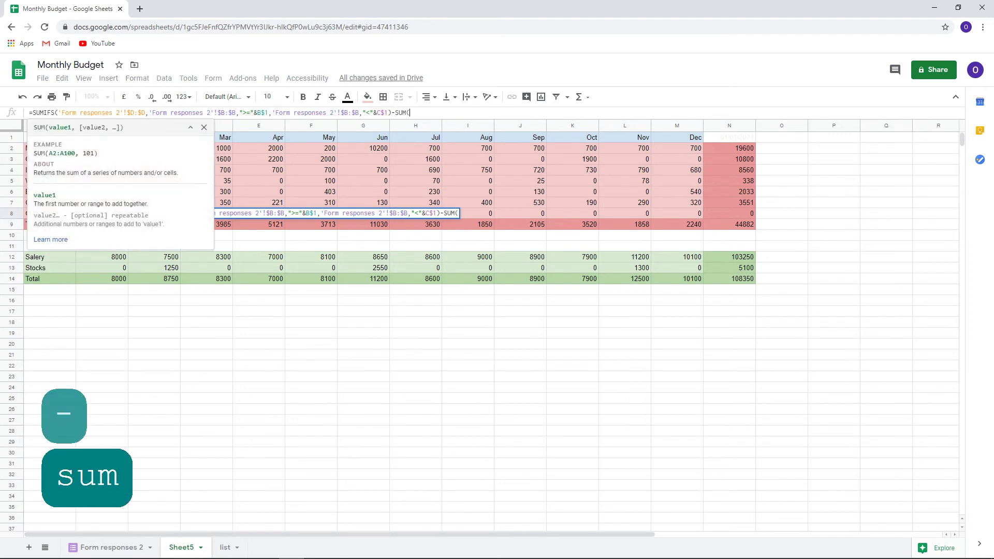
{"action": "left_click", "coordinate": [191, 127]}
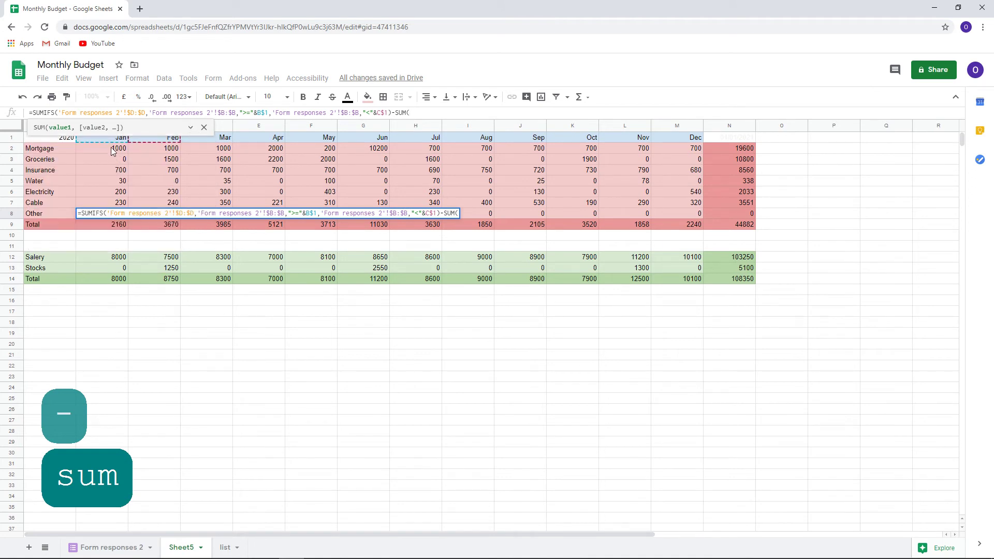
{"action": "left_click_drag", "start_coordinate": [112, 151], "coordinate": [113, 198]}
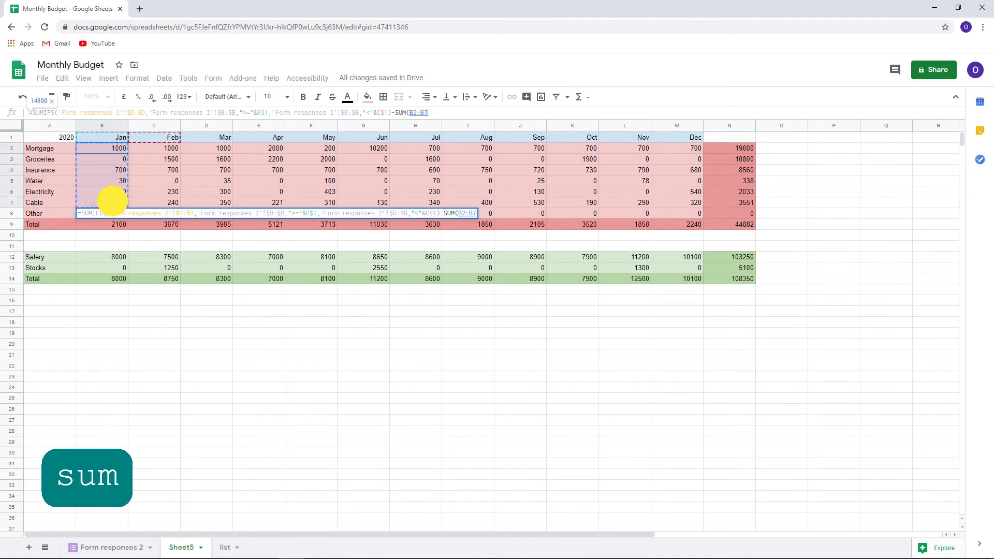
{"action": "type", "text": ","}
{"action": "left_click_drag", "start_coordinate": [111, 256], "coordinate": [113, 268]}
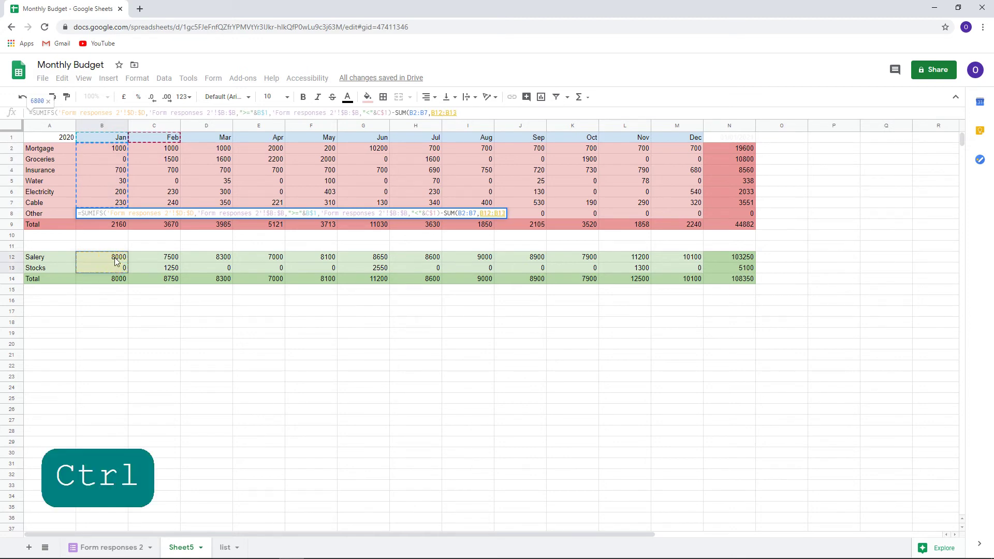
{"action": "type", "text": ")"}
{"action": "key", "text": "Return"}
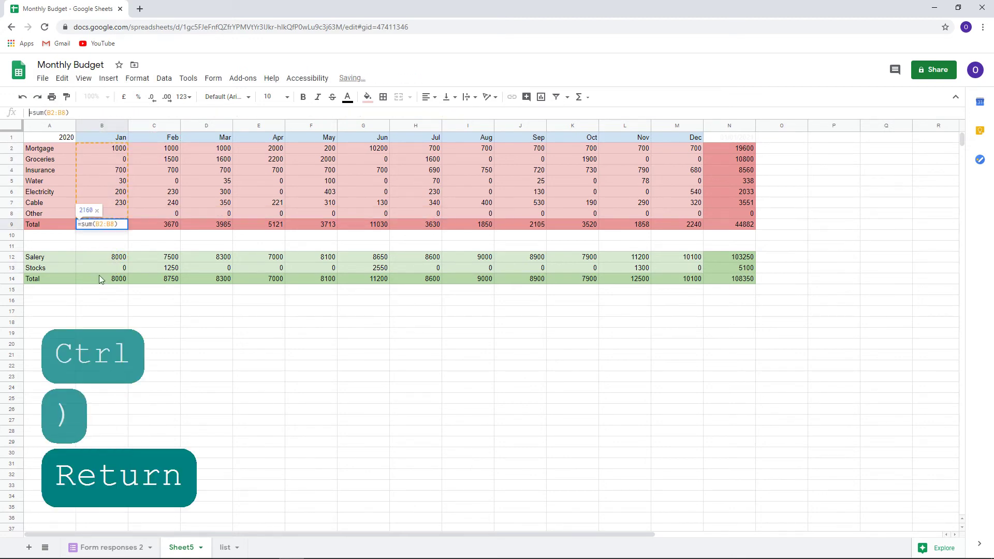
- Fill the revised Other formula from B8 across to M8
{"action": "type", "text": "`"}
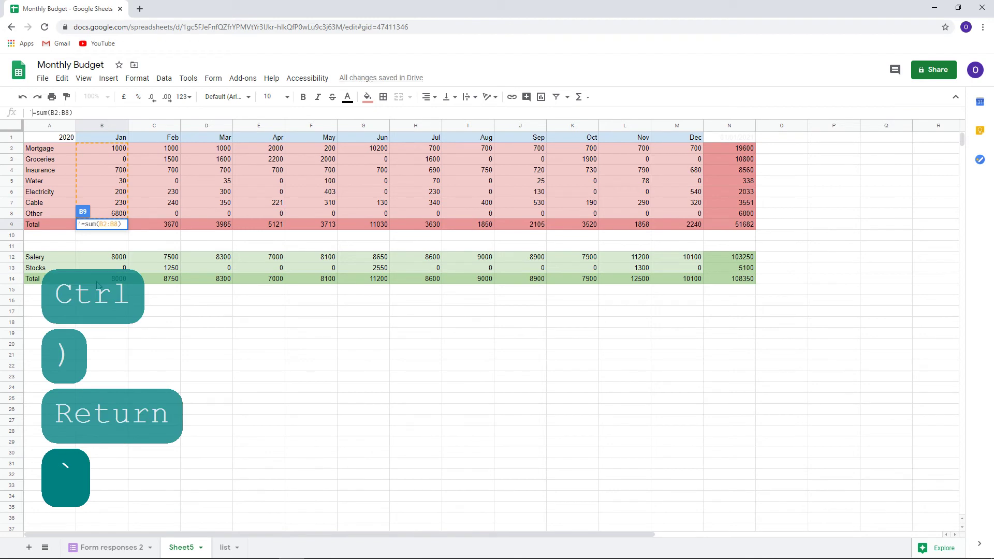
{"action": "key", "text": "BackSpace"}
{"action": "key", "text": "Escape"}
{"action": "key", "text": "Escape"}
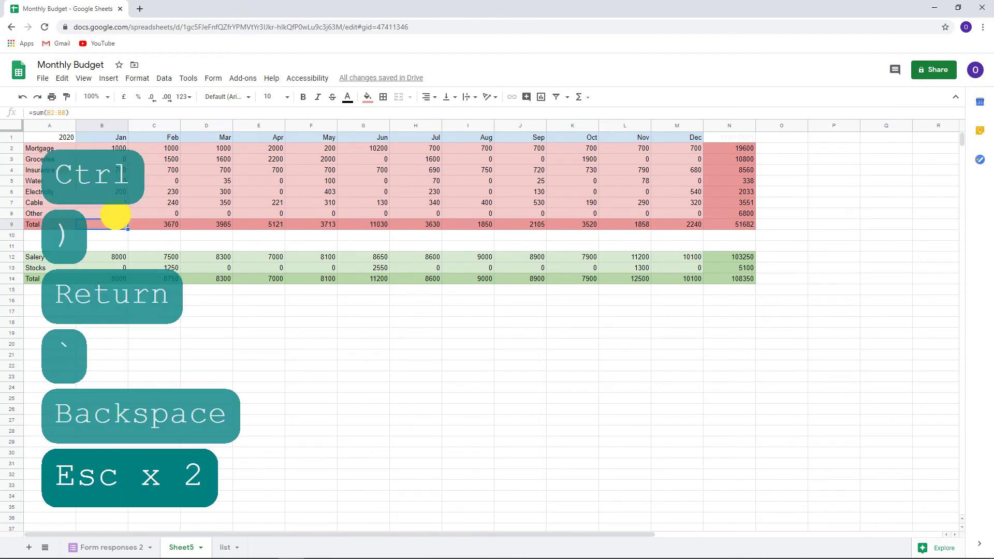
{"action": "left_click", "coordinate": [116, 214]}
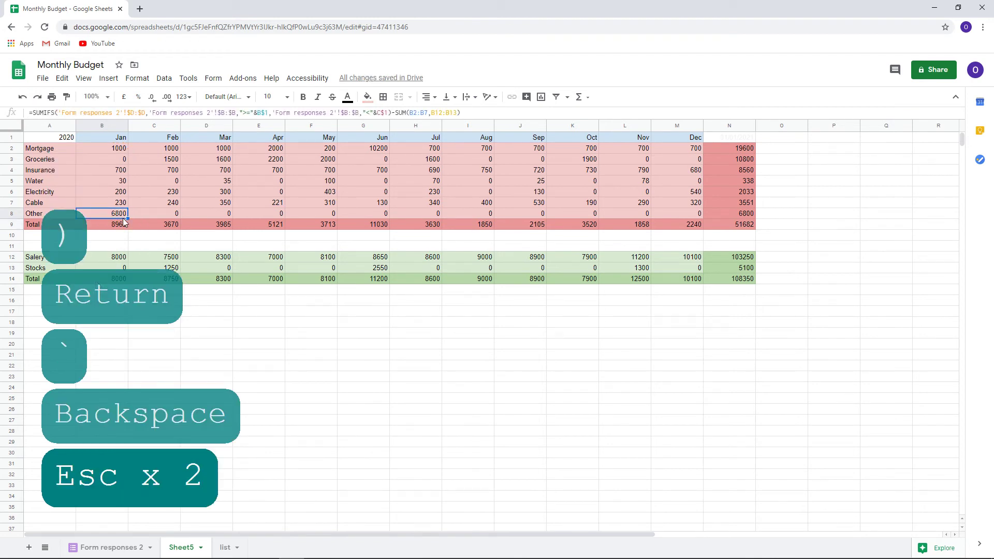
{"action": "left_click_drag", "start_coordinate": [127, 218], "coordinate": [683, 219]}
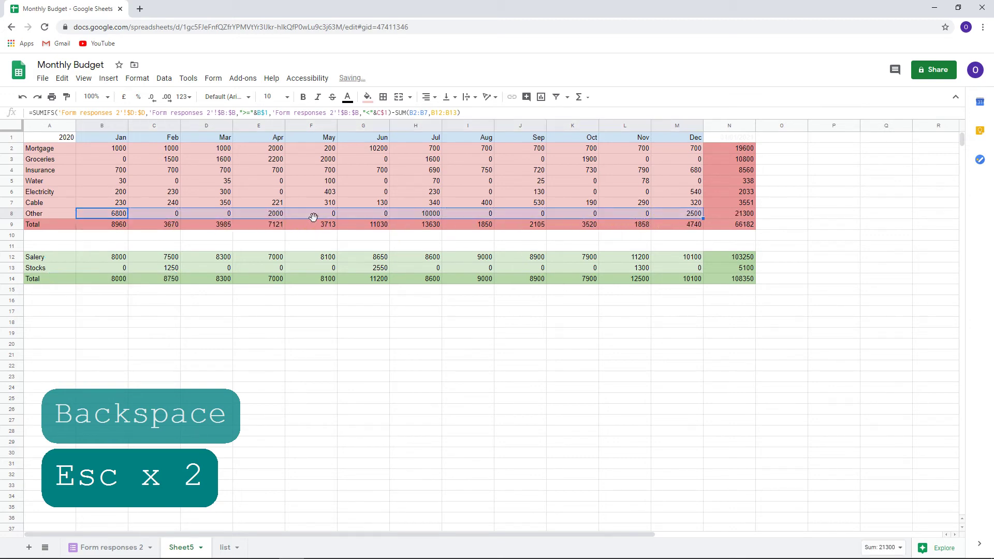
{"action": "left_click", "coordinate": [499, 335]}
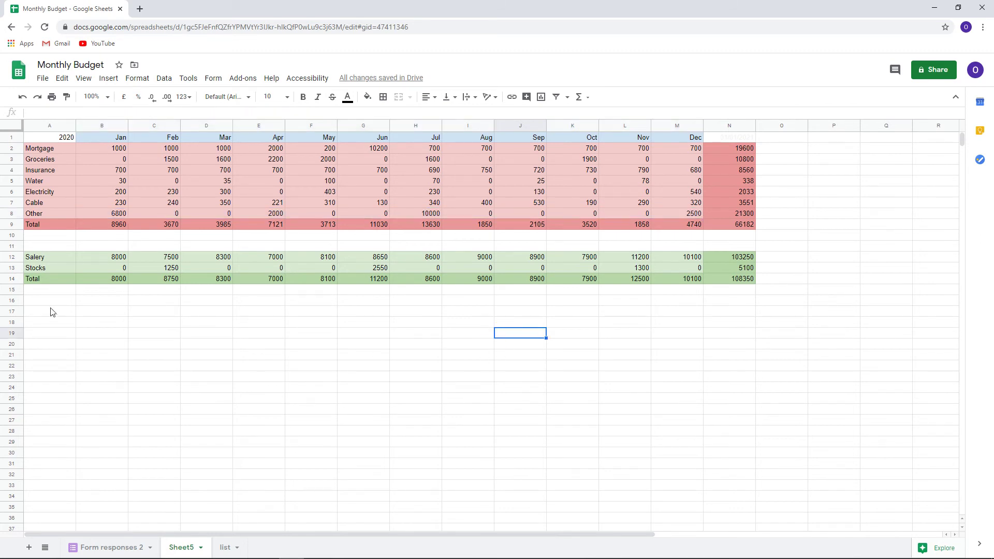
- Fill row 16 (A–N) with dark grey 1 and label A18 'Balance'
{"action": "left_click_drag", "start_coordinate": [37, 305], "coordinate": [751, 301]}
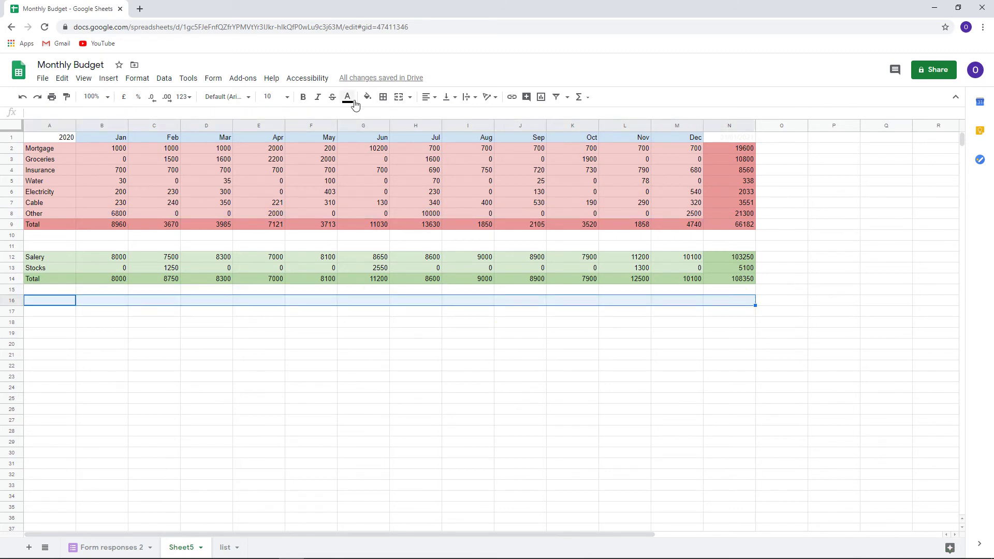
{"action": "left_click", "coordinate": [367, 97]}
{"action": "left_click", "coordinate": [417, 132]}
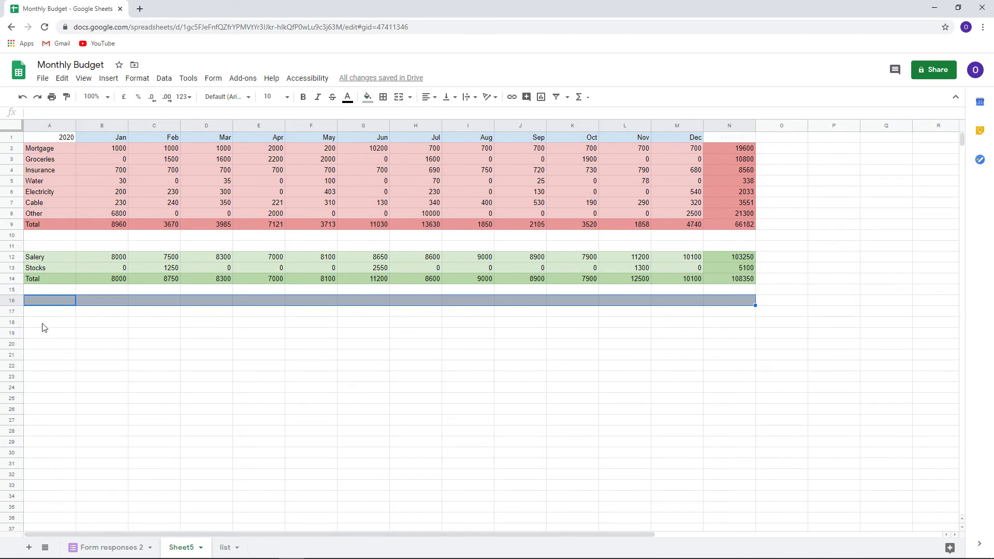
{"action": "left_click", "coordinate": [41, 326]}
{"action": "type", "text": "Balance"}
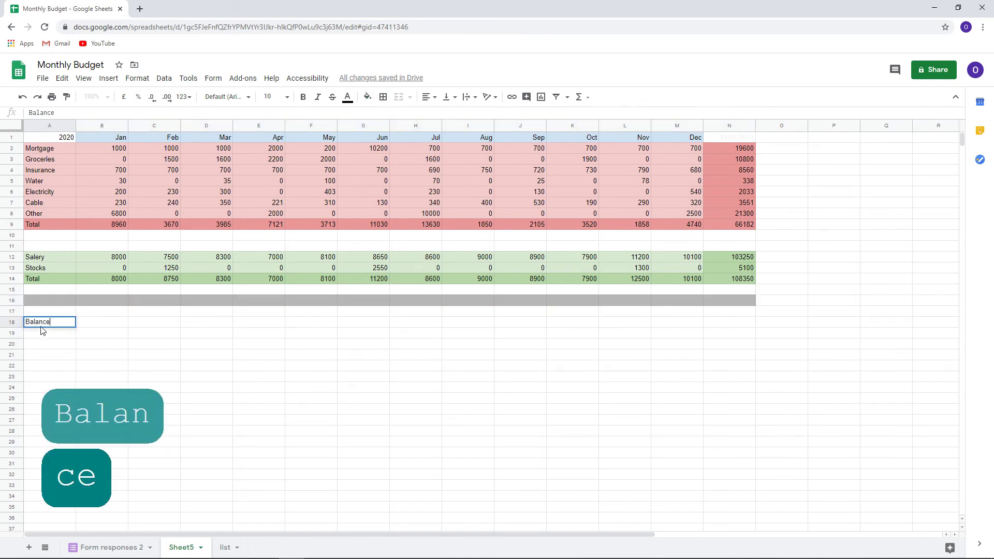
{"action": "key", "text": "Return"}
- Enter =B14-B9 in B18, fill it across the row, and select B18:N18
{"action": "left_click", "coordinate": [108, 323]}
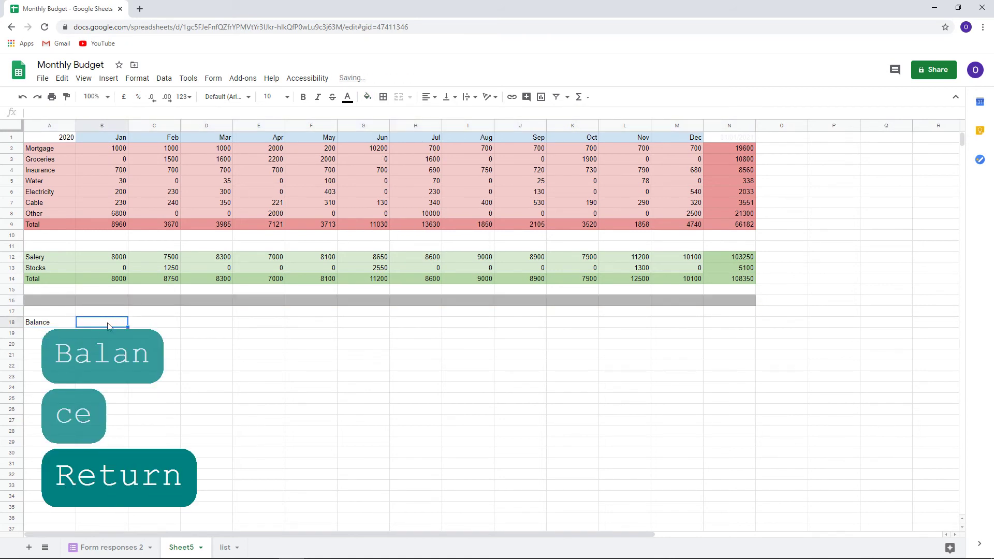
{"action": "type", "text": "="}
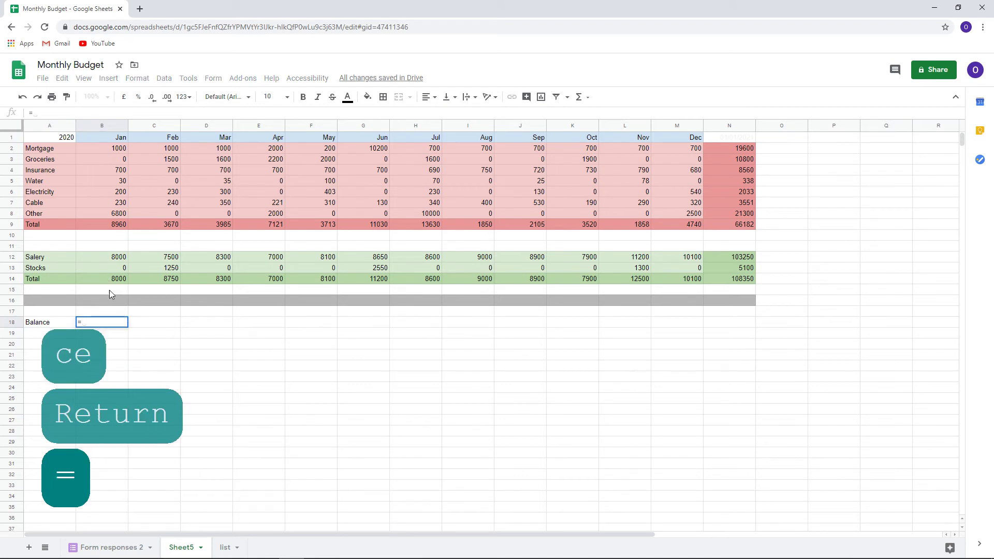
{"action": "left_click", "coordinate": [106, 279]}
{"action": "type", "text": "-"}
{"action": "left_click", "coordinate": [123, 225]}
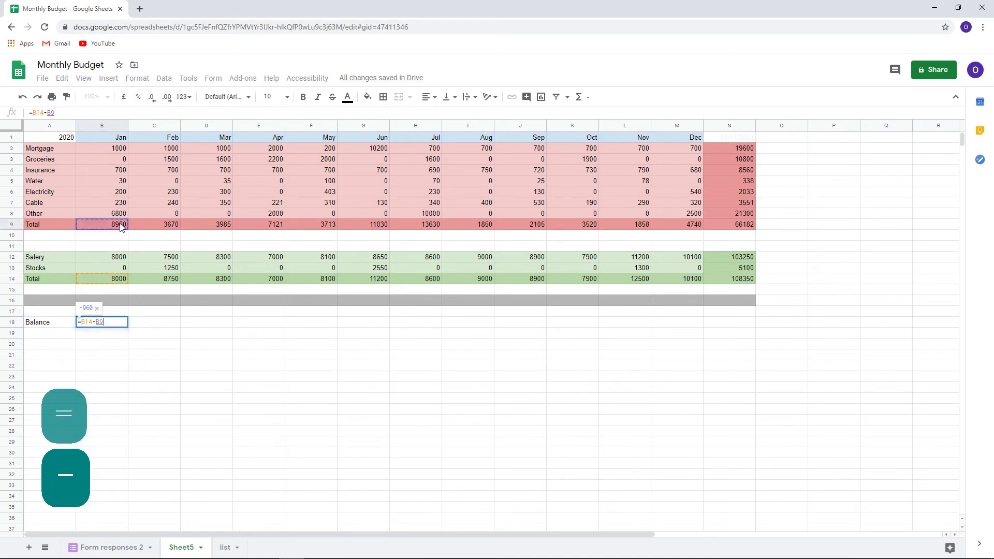
{"action": "key", "text": "Return"}
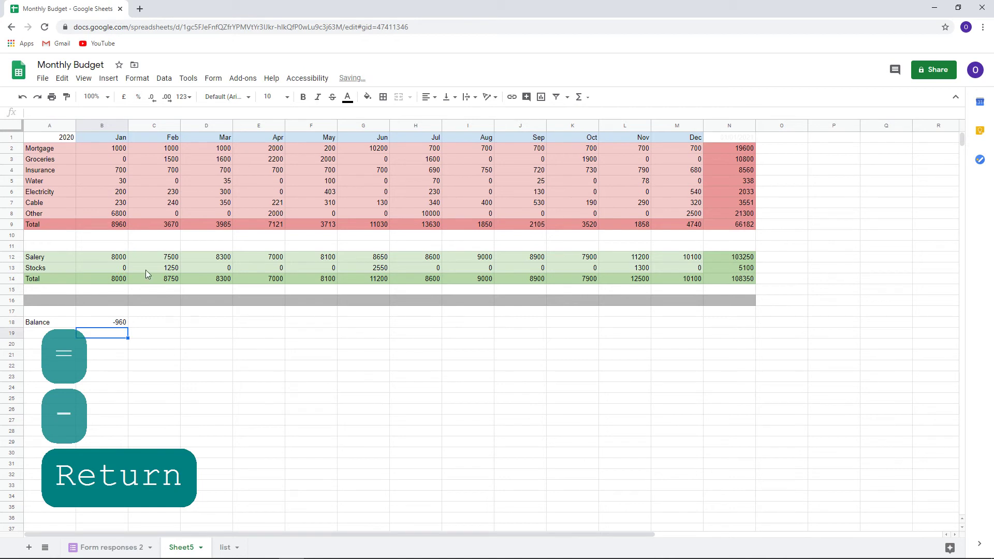
{"action": "left_click", "coordinate": [104, 322]}
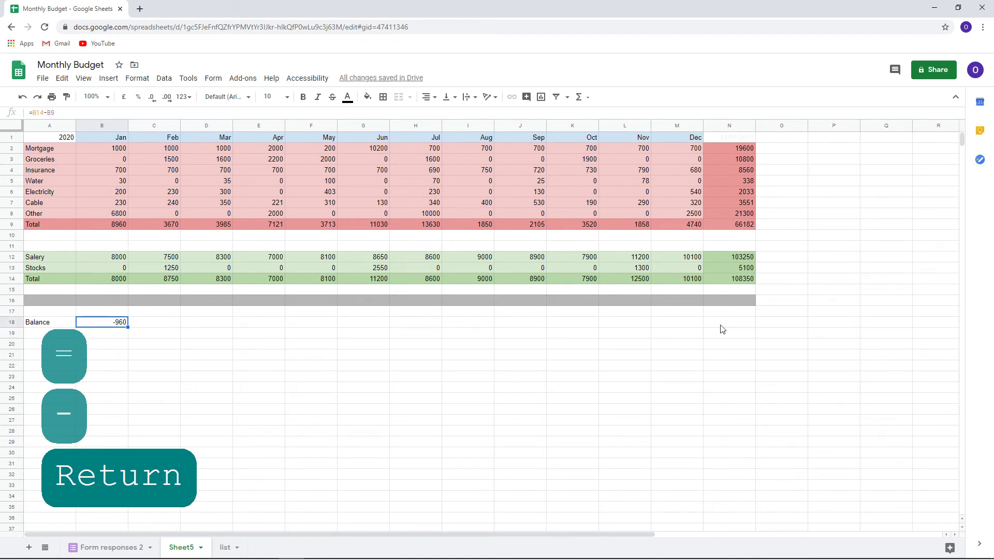
{"action": "left_click_drag", "start_coordinate": [128, 328], "coordinate": [725, 322]}
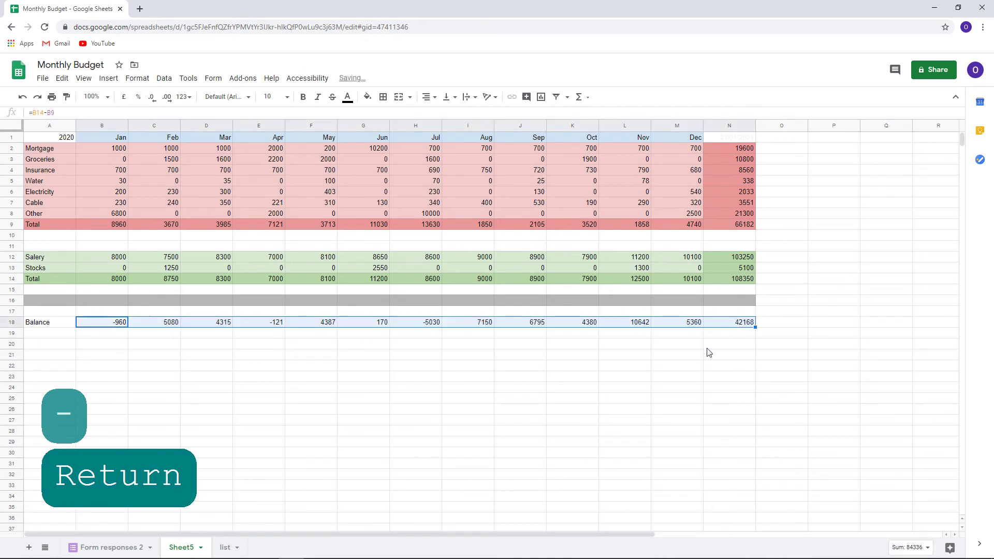
{"action": "left_click", "coordinate": [122, 334]}
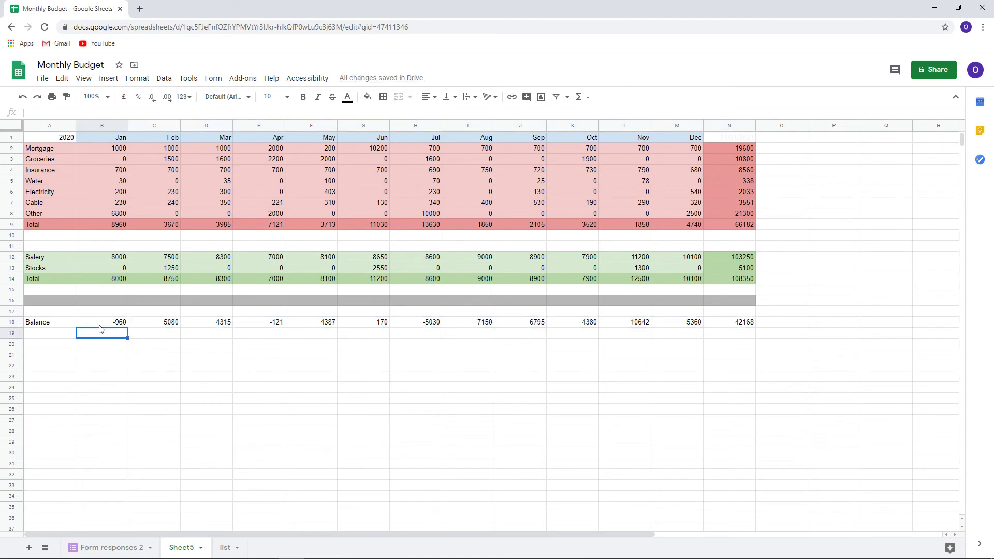
{"action": "left_click_drag", "start_coordinate": [101, 323], "coordinate": [726, 320]}
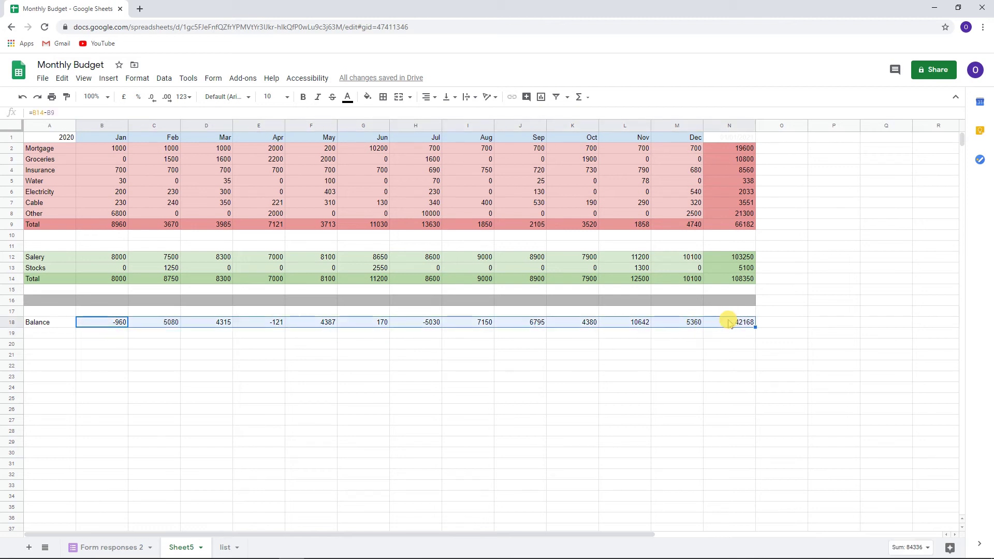
- Add a conditional formatting colour scale to the Balance row using the red-white-green preset
{"action": "left_click", "coordinate": [136, 79]}
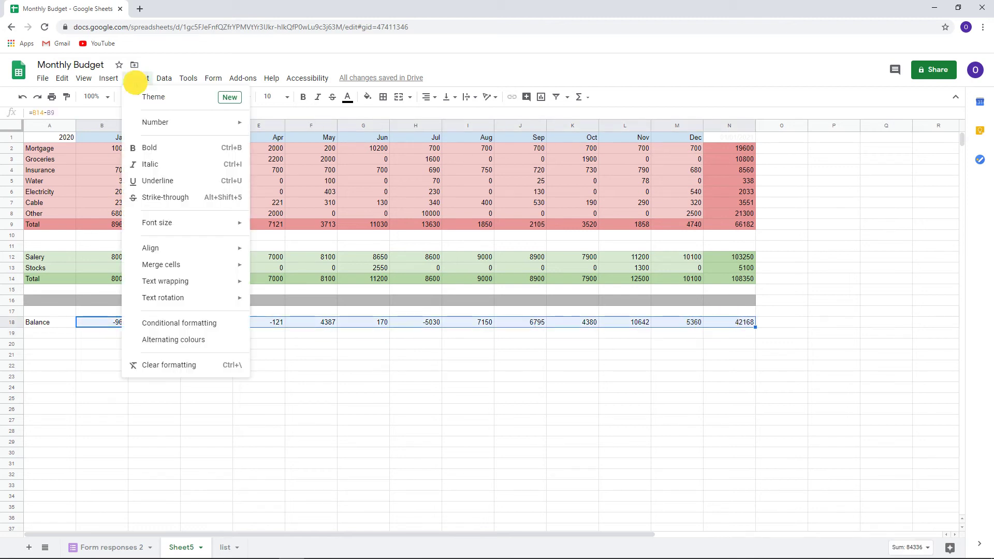
{"action": "left_click", "coordinate": [202, 327]}
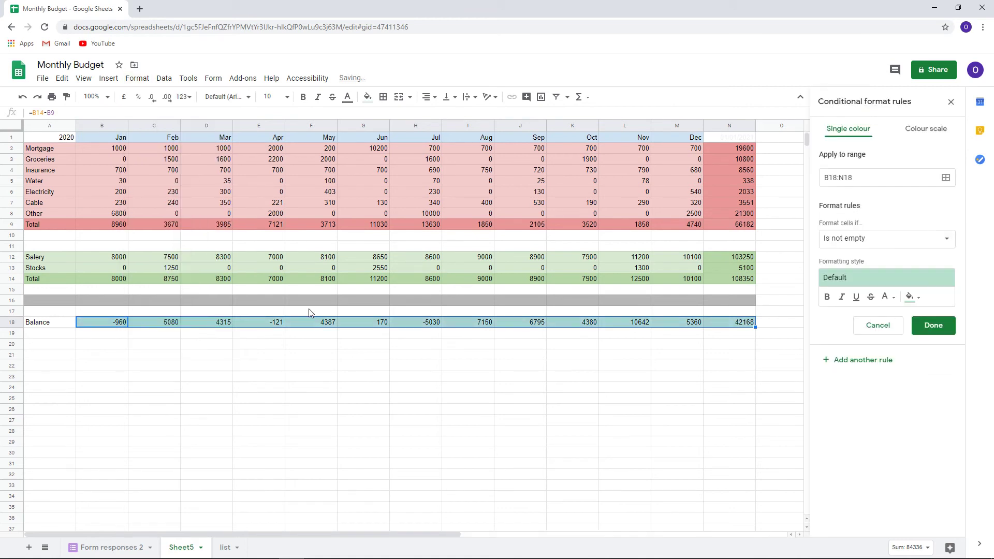
{"action": "left_click", "coordinate": [922, 132]}
{"action": "left_click", "coordinate": [928, 239]}
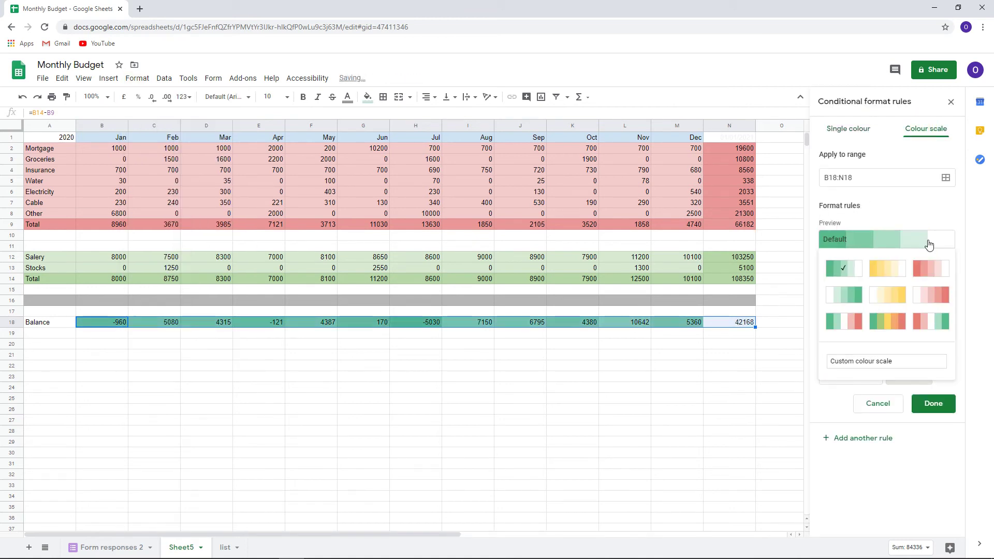
{"action": "left_click", "coordinate": [928, 318]}
- Set the colour scale's min, mid and max to numbers -5000, 0 and 5000, and apply it
{"action": "left_click", "coordinate": [873, 282]}
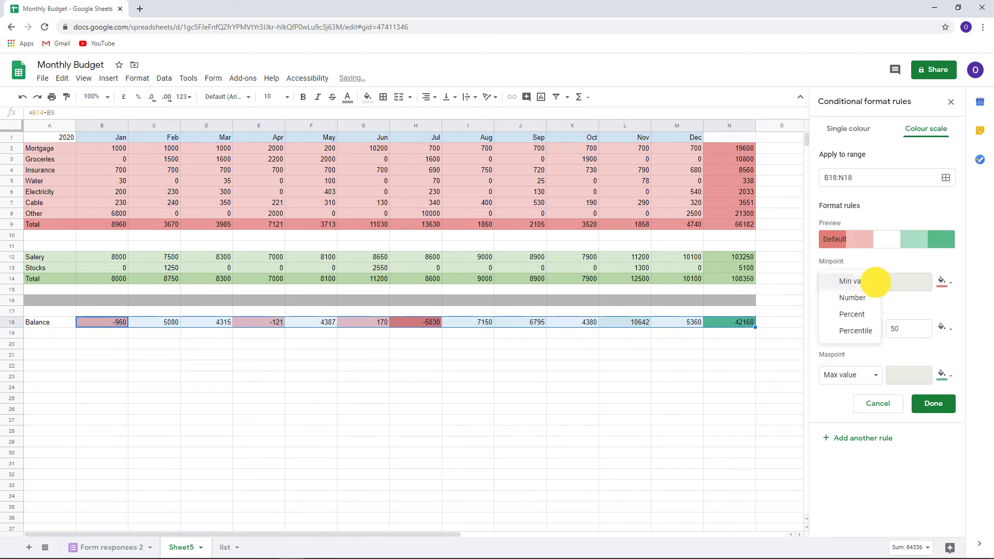
{"action": "left_click", "coordinate": [854, 298]}
{"action": "left_click", "coordinate": [857, 282]}
{"action": "left_click", "coordinate": [861, 304]}
{"action": "left_click", "coordinate": [870, 375]}
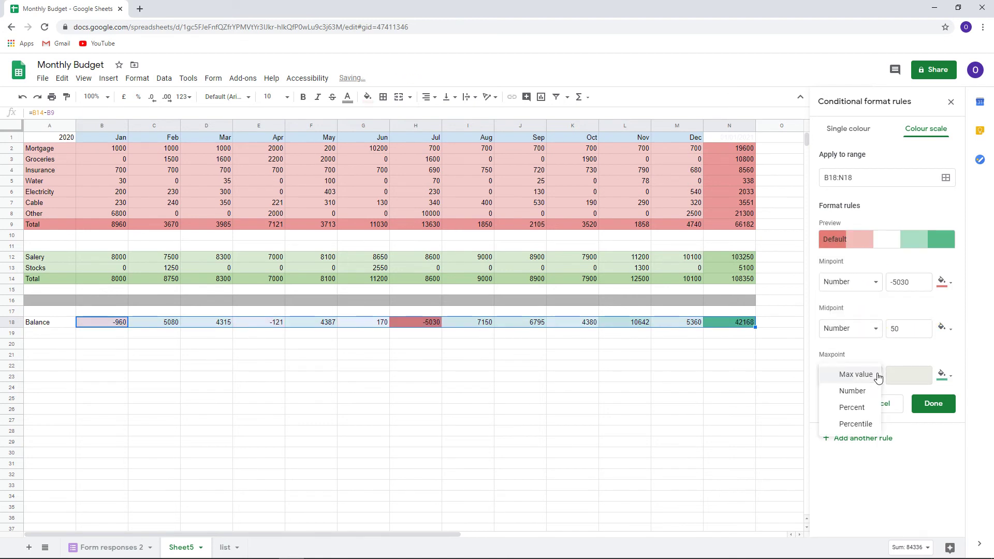
{"action": "left_click", "coordinate": [857, 391]}
{"action": "double_click", "coordinate": [895, 329]}
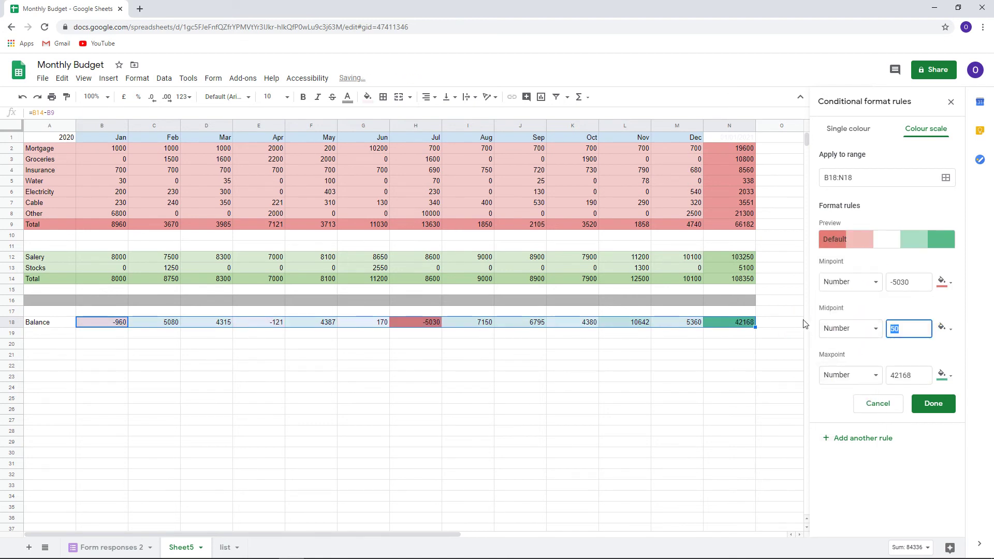
{"action": "type", "text": "0"}
{"action": "left_click", "coordinate": [896, 286]}
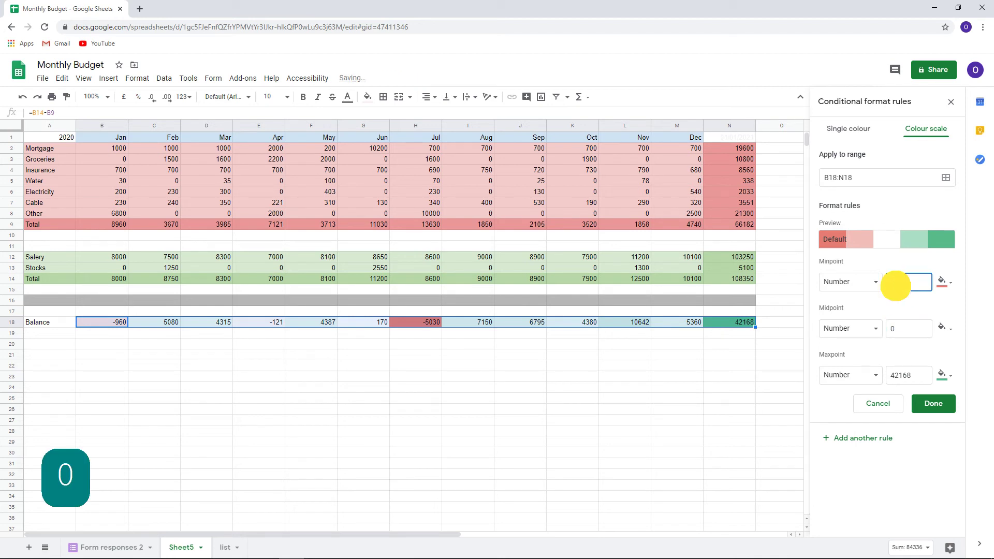
{"action": "double_click", "coordinate": [899, 284]}
{"action": "type", "text": "500"}
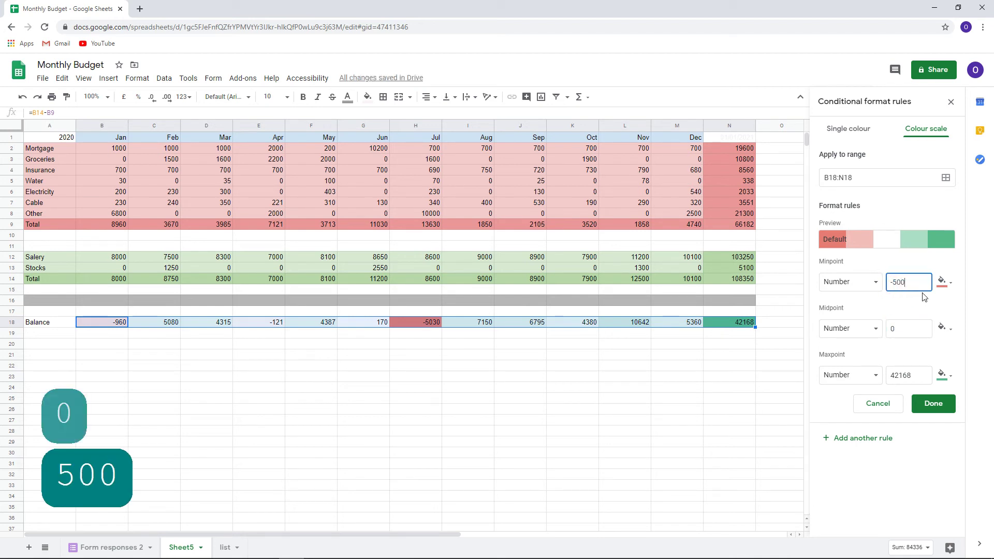
{"action": "type", "text": "0"}
{"action": "double_click", "coordinate": [808, 375]}
{"action": "type", "text": "500"}
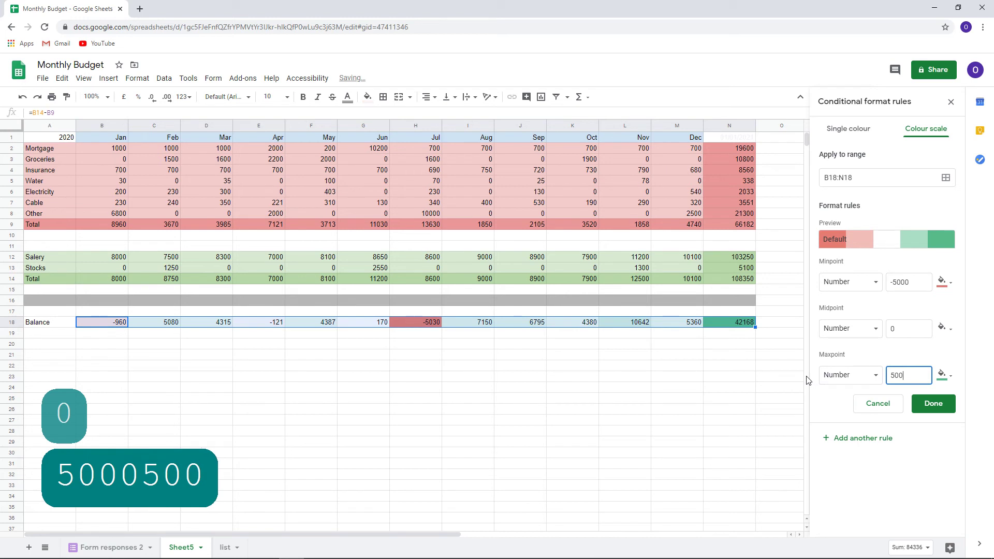
{"action": "type", "text": "0"}
{"action": "left_click", "coordinate": [934, 403]}
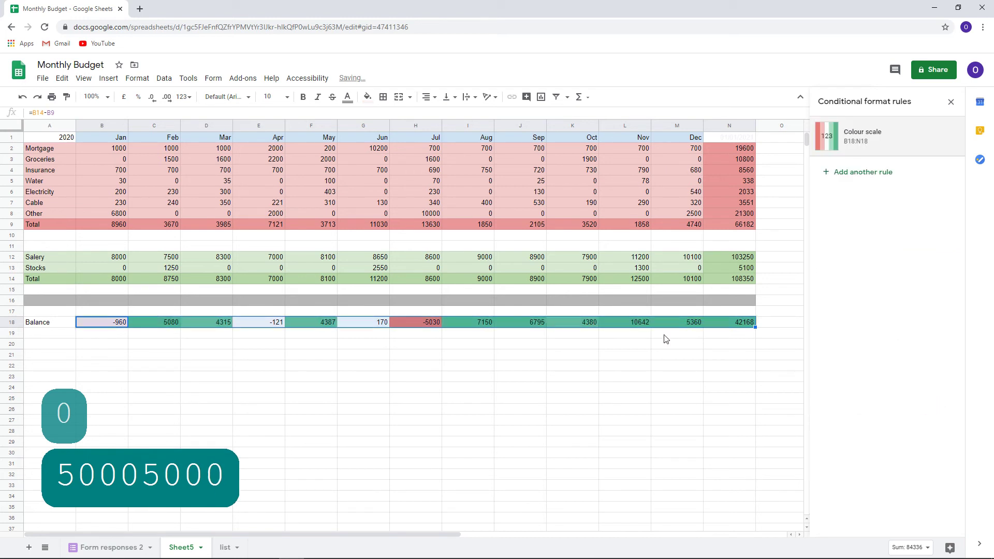
{"action": "left_click", "coordinate": [417, 355]}
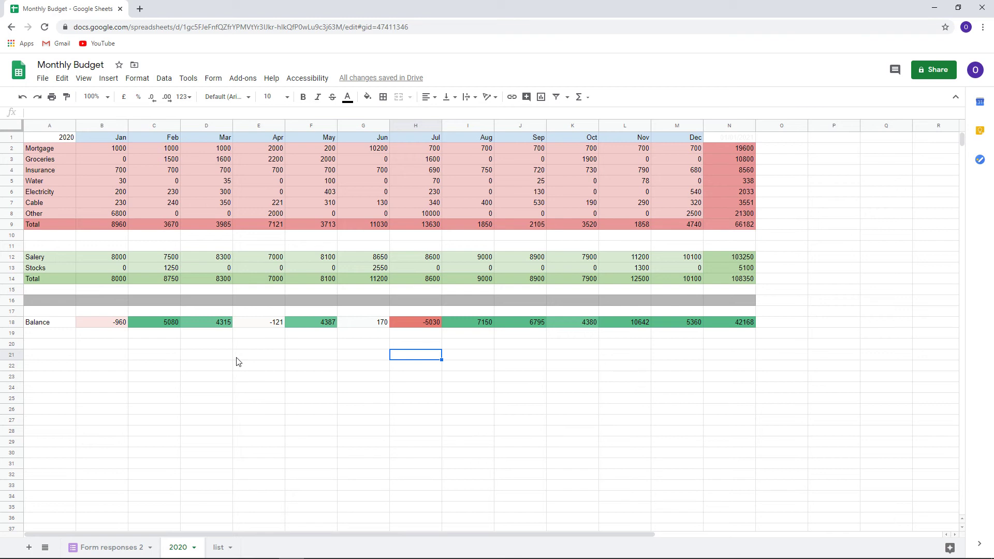
- Insert a chart, make it a stepped area chart, and clear its H21 data range
{"action": "left_click", "coordinate": [118, 81]}
{"action": "left_click", "coordinate": [155, 224]}
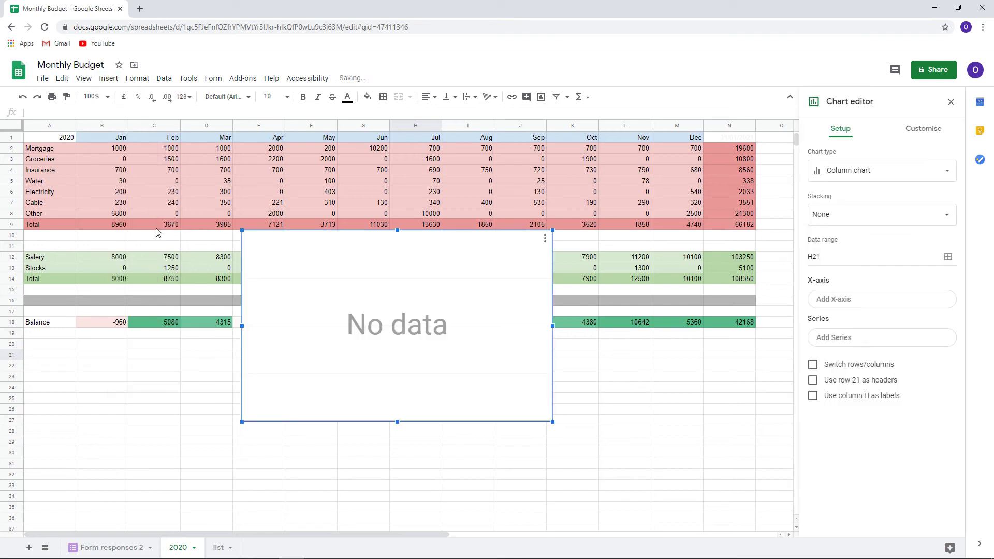
{"action": "left_click", "coordinate": [918, 178]}
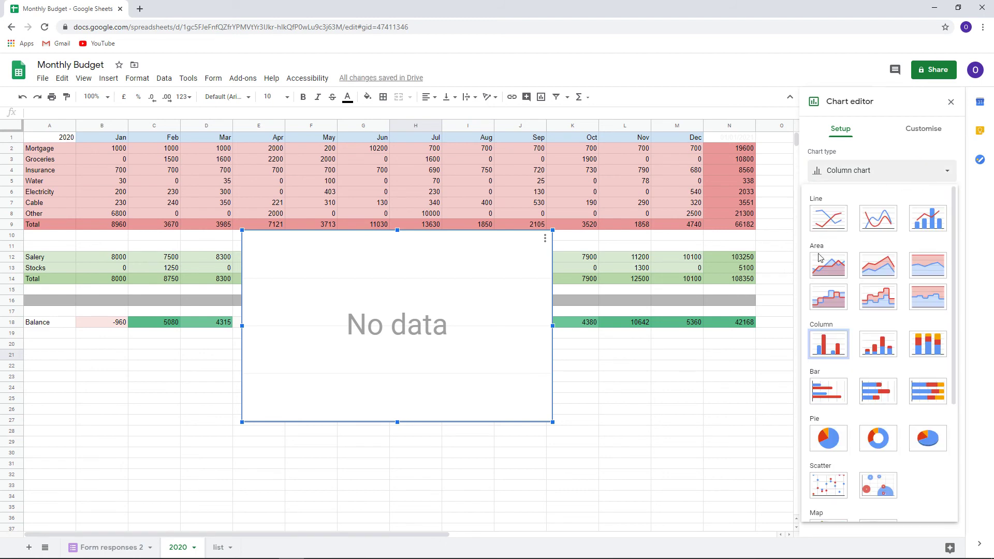
{"action": "left_click", "coordinate": [828, 304]}
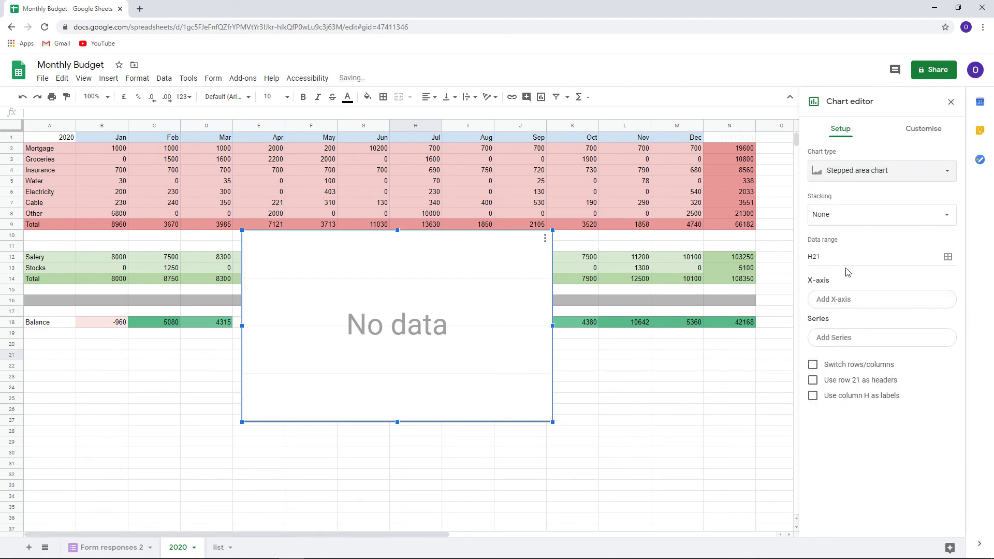
{"action": "left_click", "coordinate": [904, 256]}
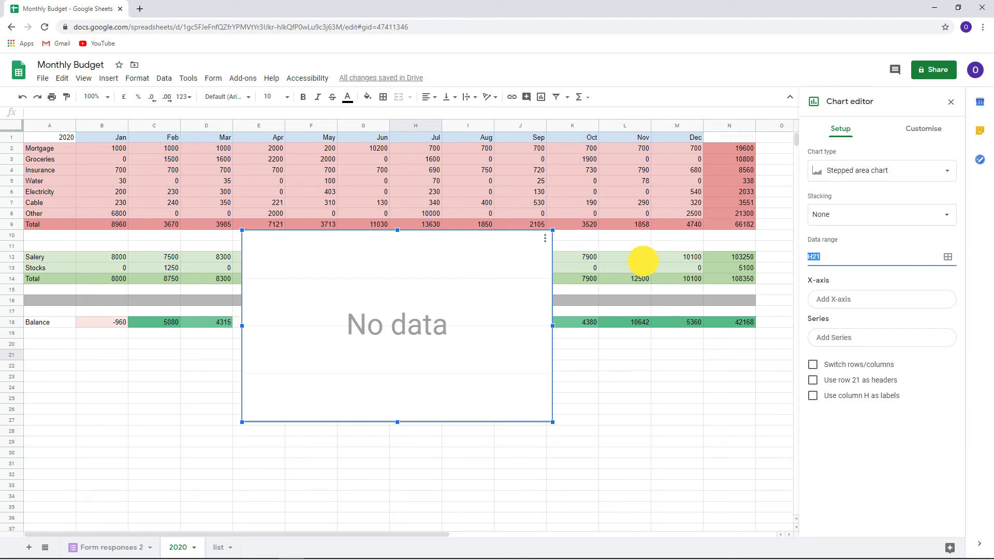
{"action": "key", "text": "BackSpace"}
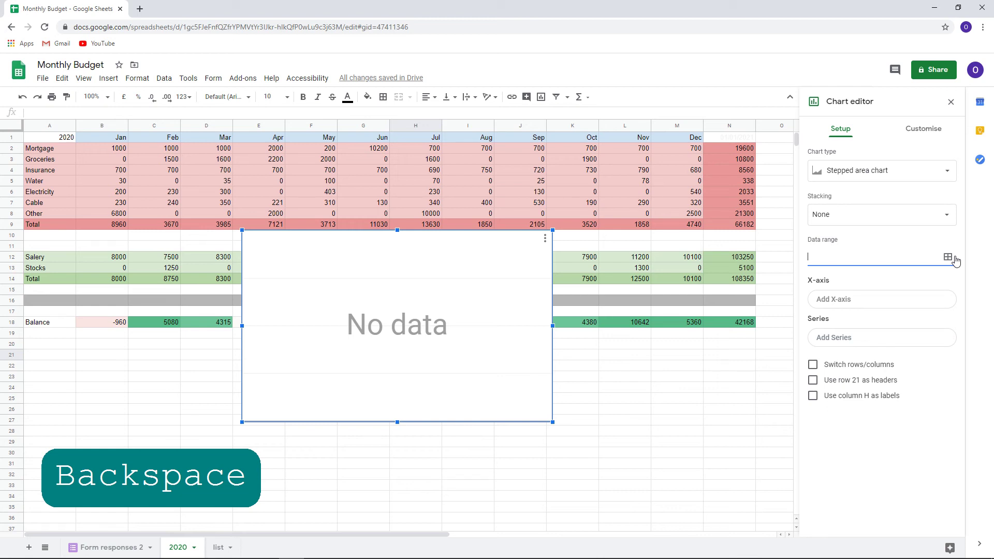
- Set the chart's data ranges to B1:M1, B14:M14 and B9:M9
{"action": "left_click", "coordinate": [949, 257]}
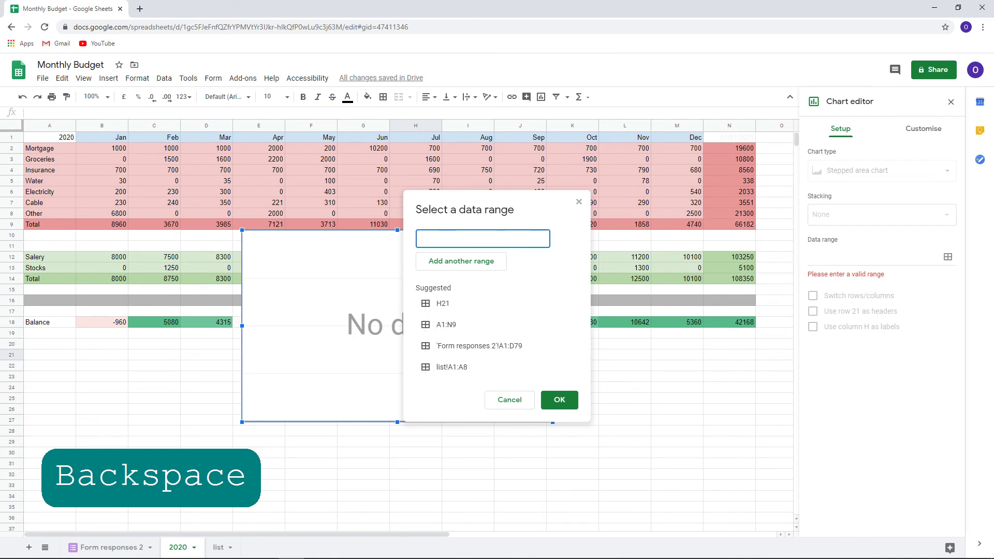
{"action": "left_click_drag", "start_coordinate": [117, 137], "coordinate": [673, 138]}
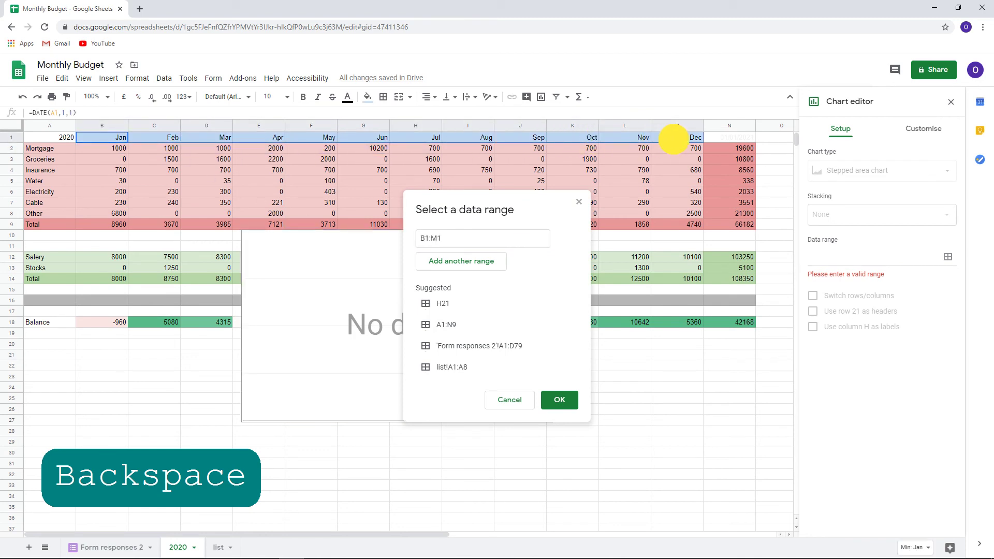
{"action": "left_click", "coordinate": [460, 261]}
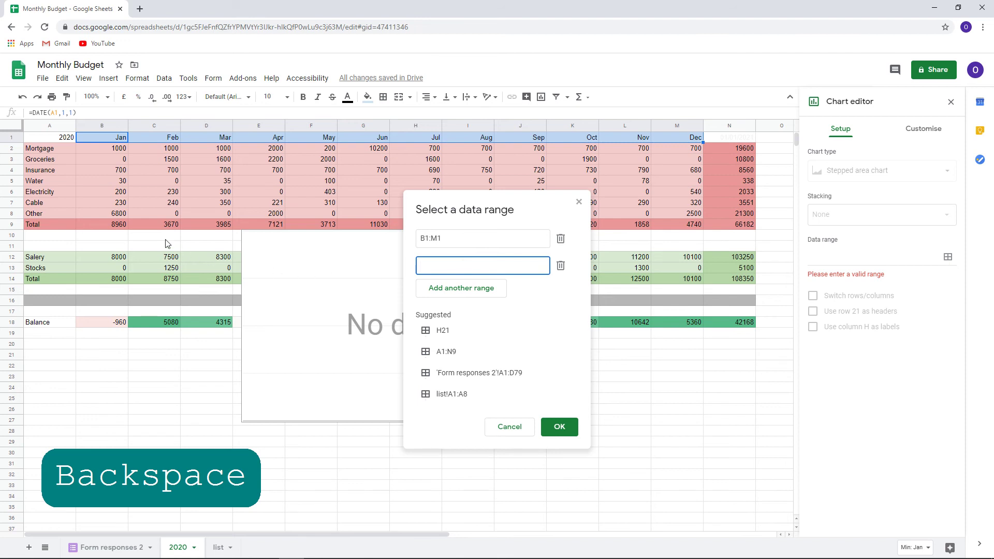
{"action": "left_click_drag", "start_coordinate": [116, 280], "coordinate": [673, 280]}
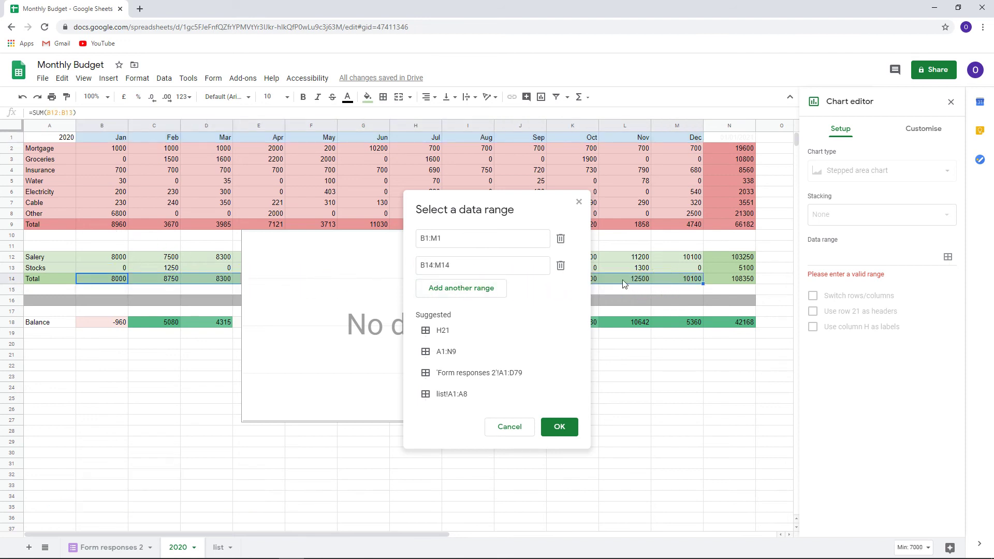
{"action": "left_click", "coordinate": [493, 294]}
{"action": "left_click_drag", "start_coordinate": [117, 229], "coordinate": [666, 224]}
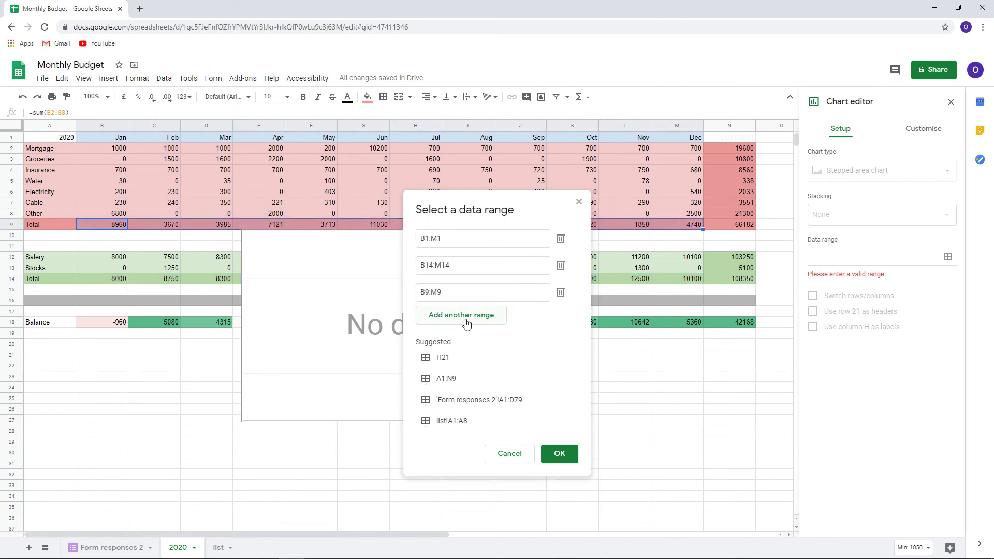
{"action": "left_click", "coordinate": [562, 454]}
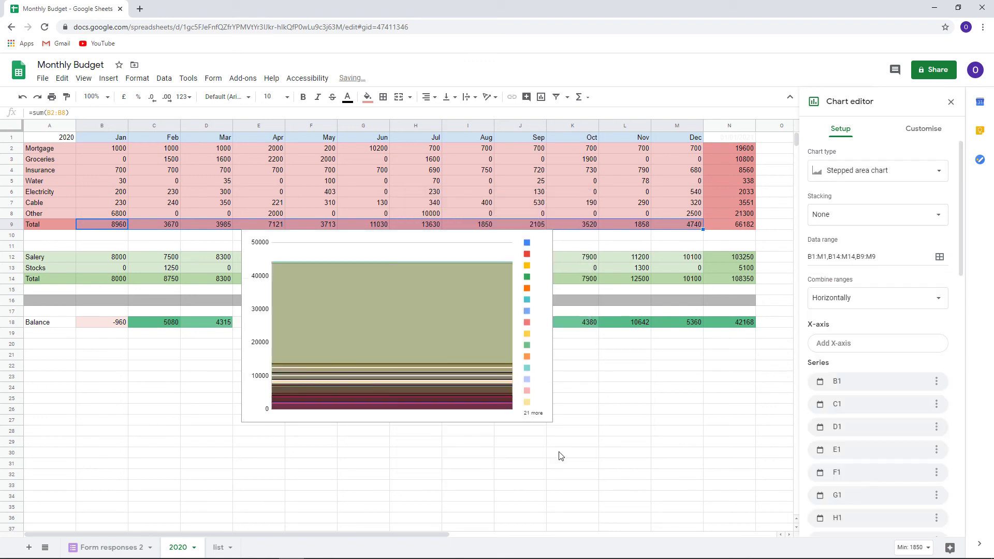
- Combine ranges vertically, switch rows/columns, use B1:M1 as X-axis, and remove it as a series
{"action": "left_click", "coordinate": [847, 302]}
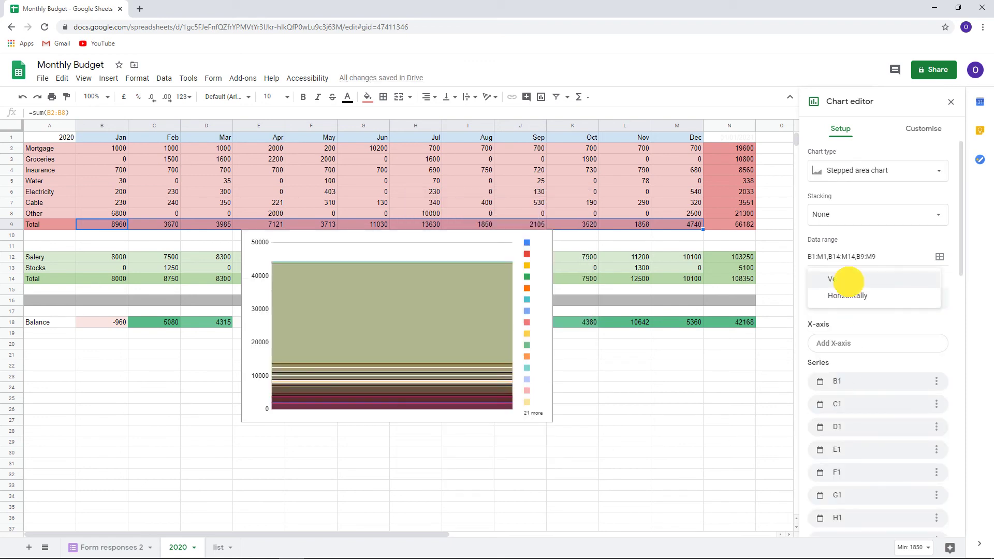
{"action": "left_click", "coordinate": [849, 281]}
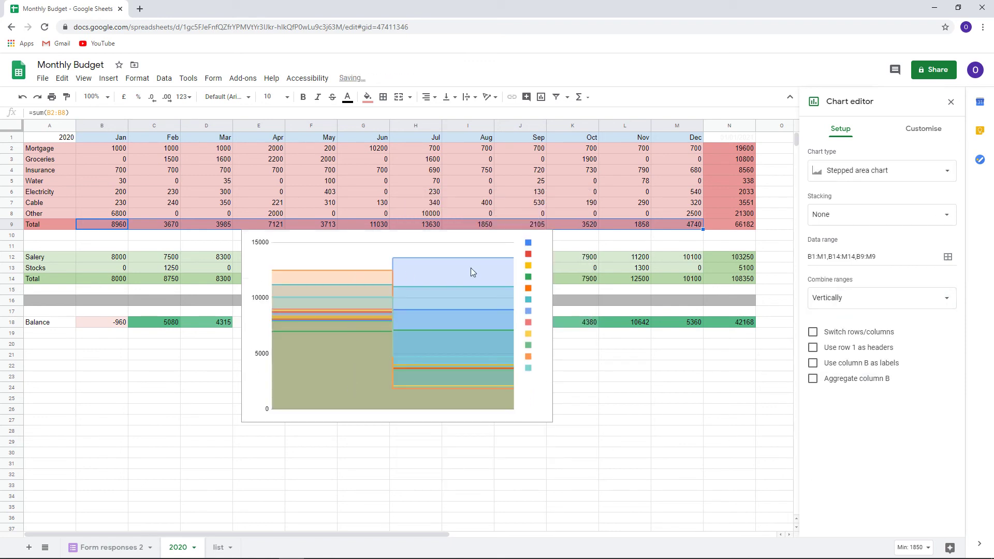
{"action": "left_click", "coordinate": [814, 332]}
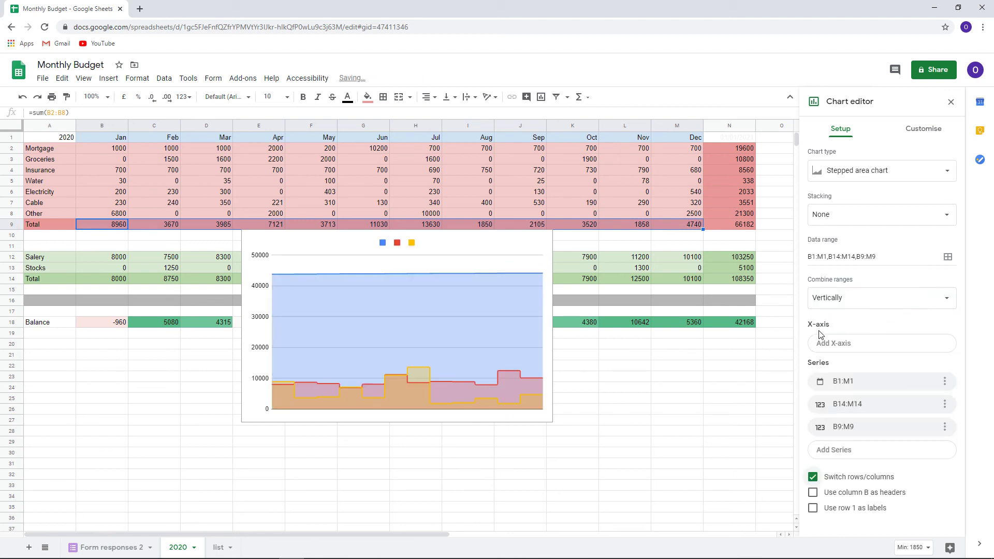
{"action": "left_click", "coordinate": [867, 350]}
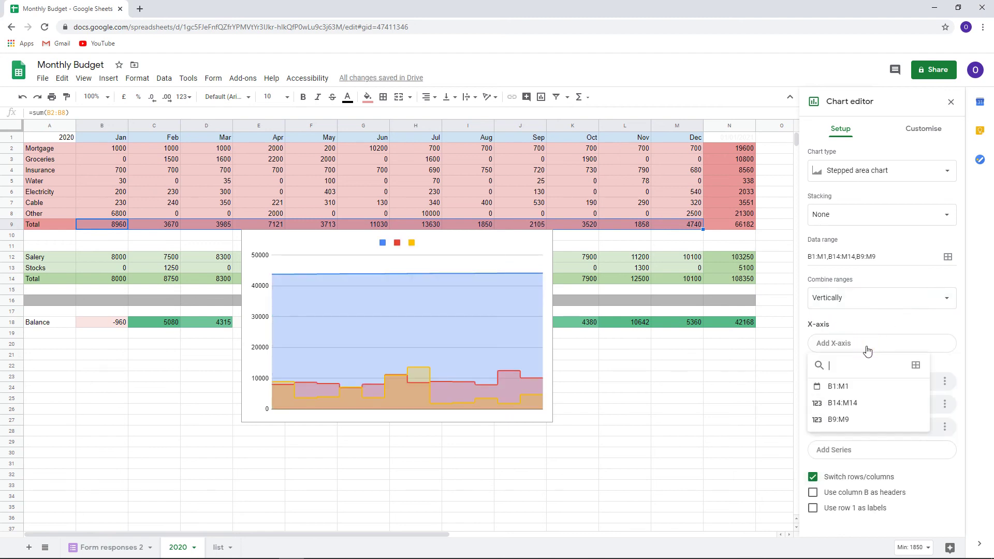
{"action": "left_click", "coordinate": [850, 394]}
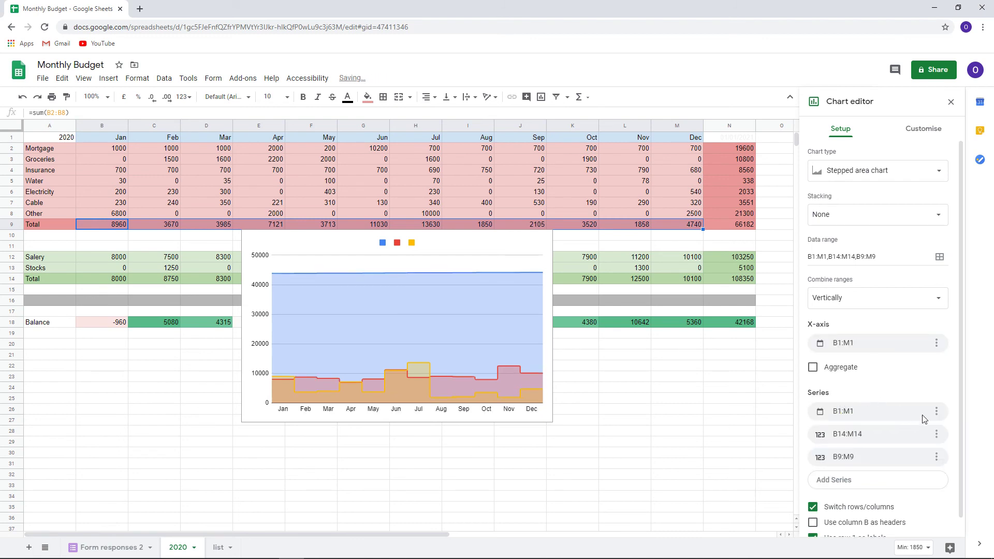
{"action": "left_click", "coordinate": [936, 413]}
{"action": "left_click", "coordinate": [956, 433]}
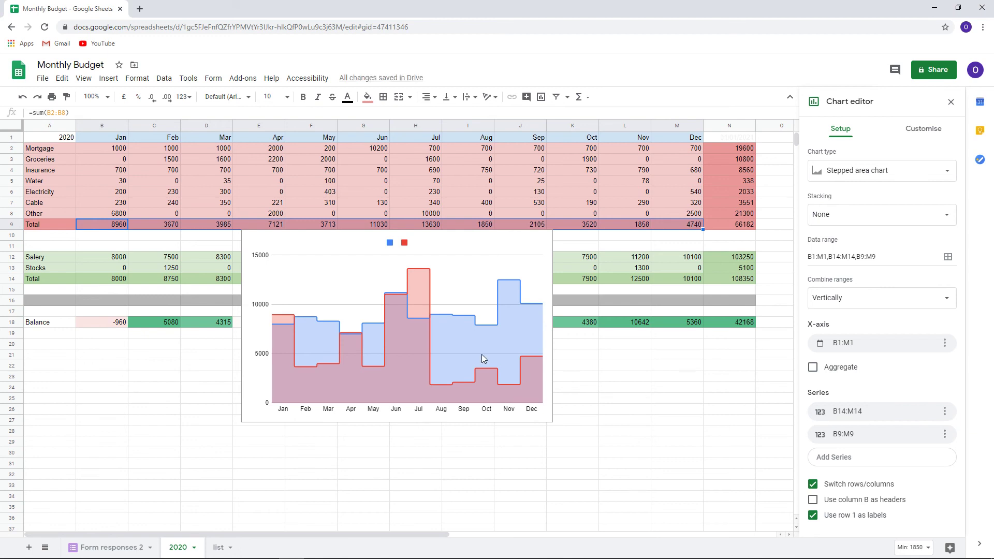
- Colour the chart's Data series 1 dark green
{"action": "left_click", "coordinate": [462, 354]}
{"action": "left_click", "coordinate": [462, 354]}
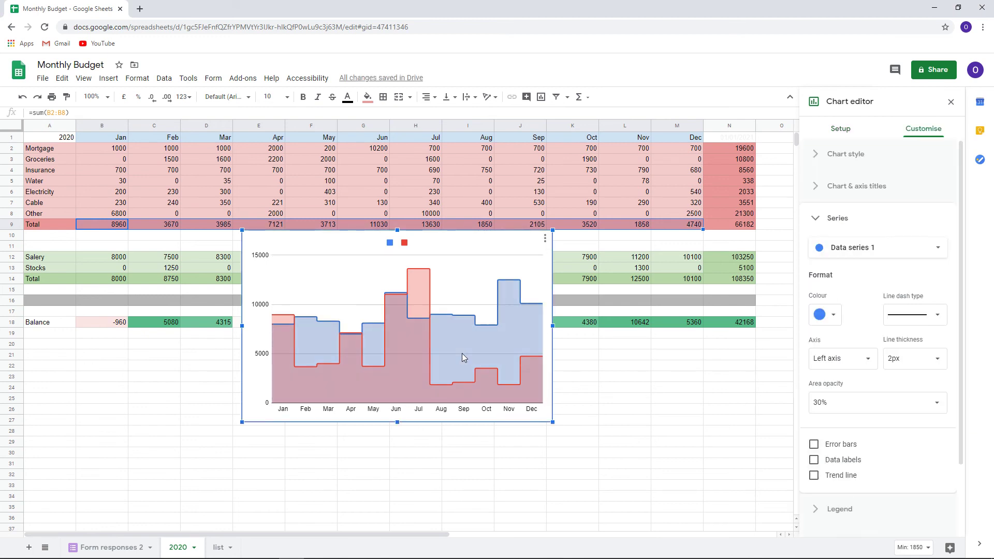
{"action": "left_click", "coordinate": [907, 247]}
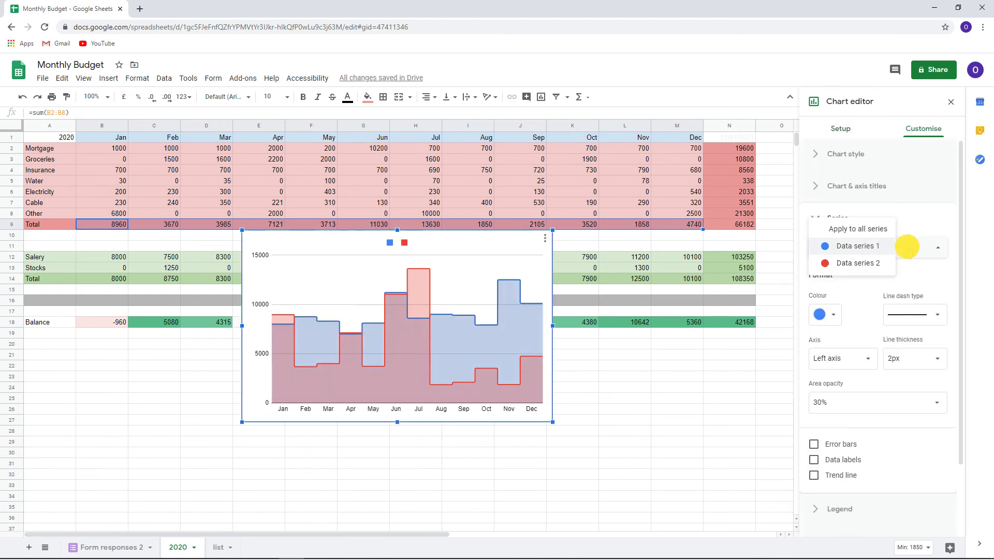
{"action": "left_click", "coordinate": [855, 251]}
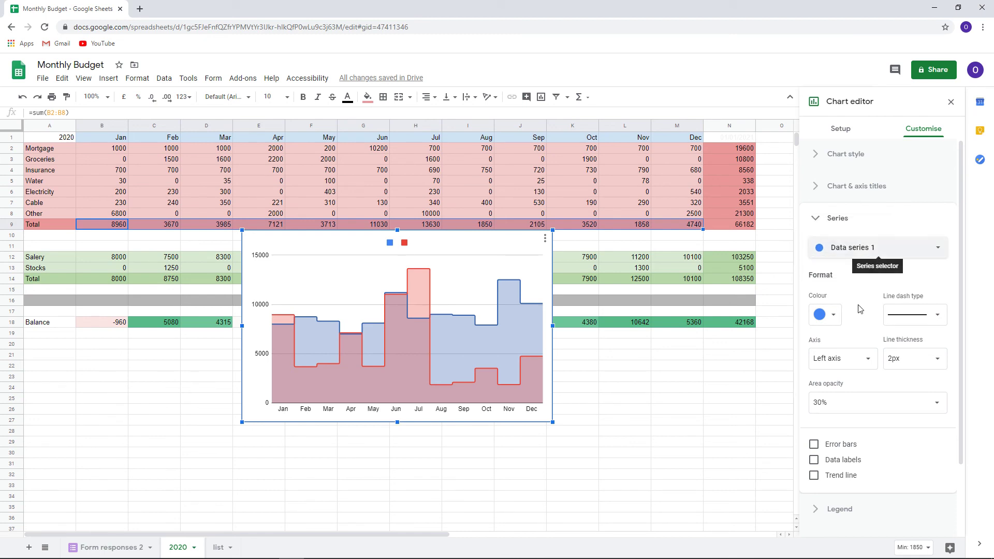
{"action": "left_click", "coordinate": [835, 316]}
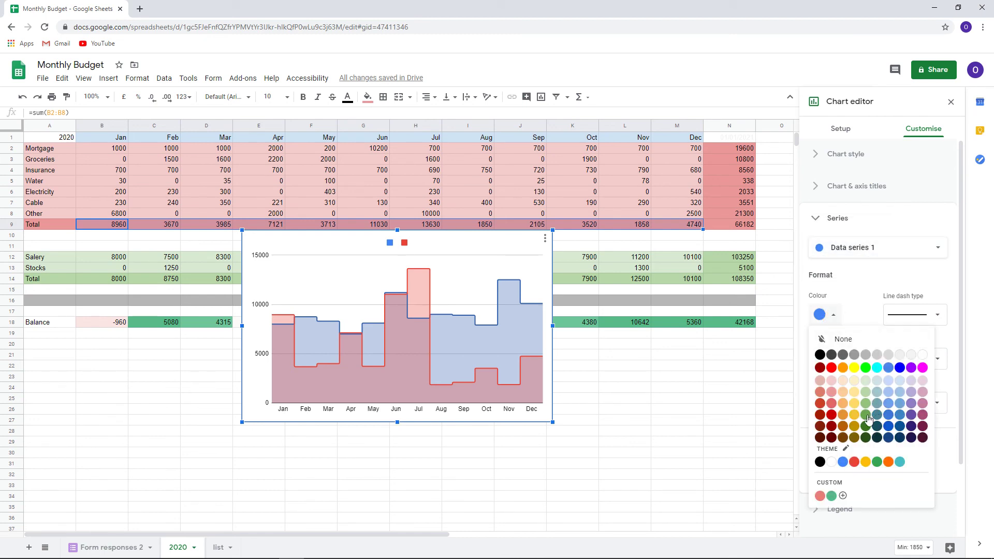
{"action": "left_click", "coordinate": [867, 421]}
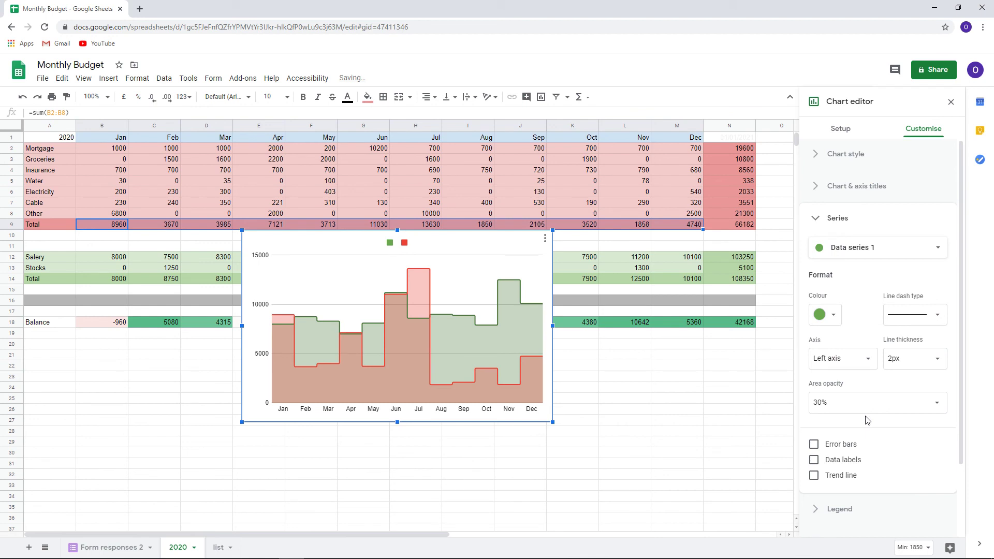
- Move the chart just below the Balance row and widen it from column A to about column M
{"action": "left_click_drag", "start_coordinate": [479, 350], "coordinate": [468, 412]}
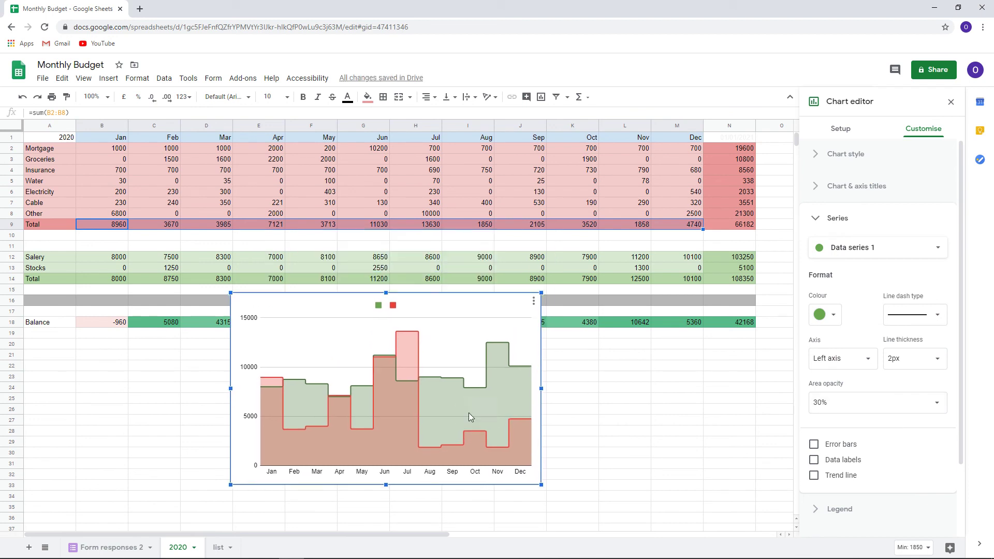
{"action": "left_click_drag", "start_coordinate": [231, 389], "coordinate": [47, 388]}
{"action": "left_click_drag", "start_coordinate": [542, 388], "coordinate": [710, 386]}
{"action": "left_click_drag", "start_coordinate": [384, 306], "coordinate": [395, 378]}
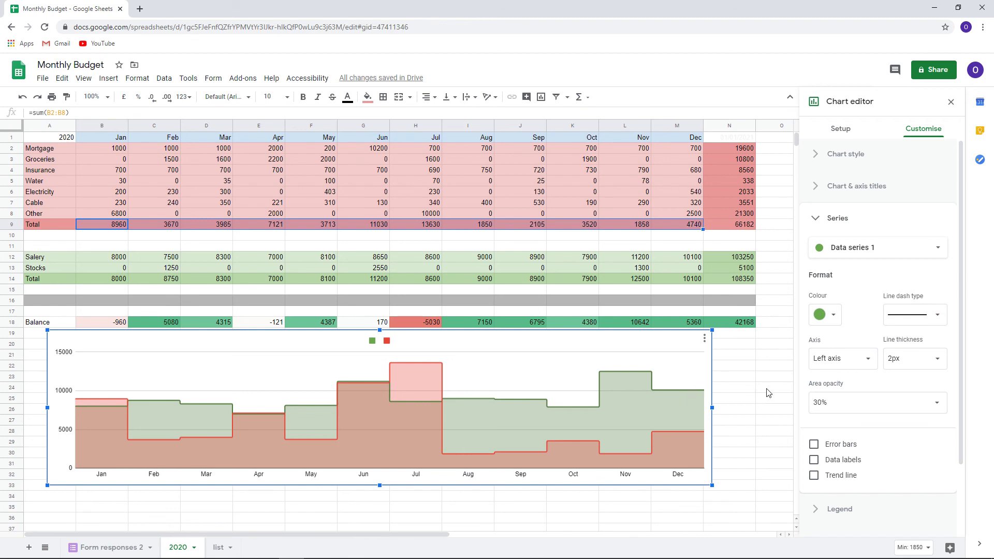
{"action": "scroll", "coordinate": [777, 397], "scroll_direction": "down", "scroll_amount": 1}
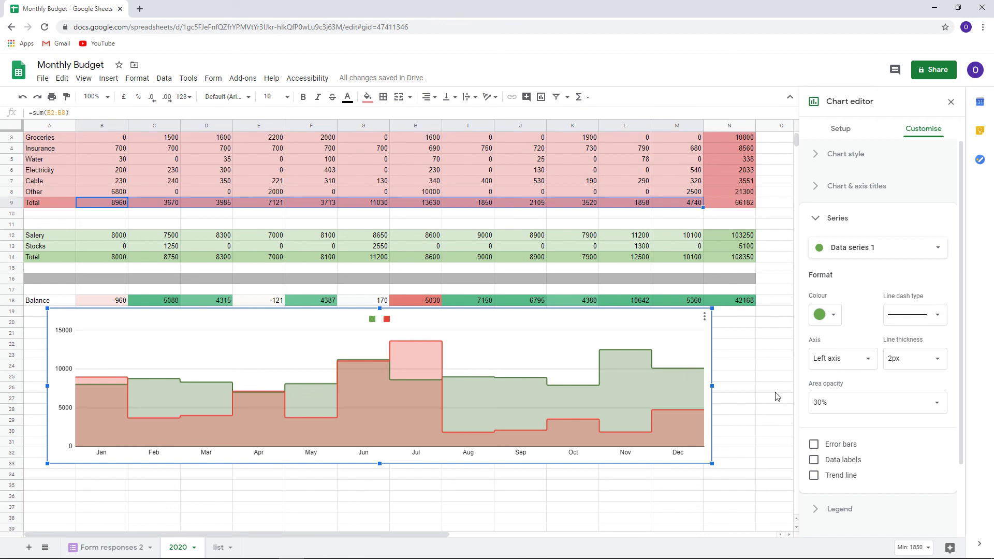
{"action": "scroll", "coordinate": [775, 396], "scroll_direction": "up", "scroll_amount": 1}
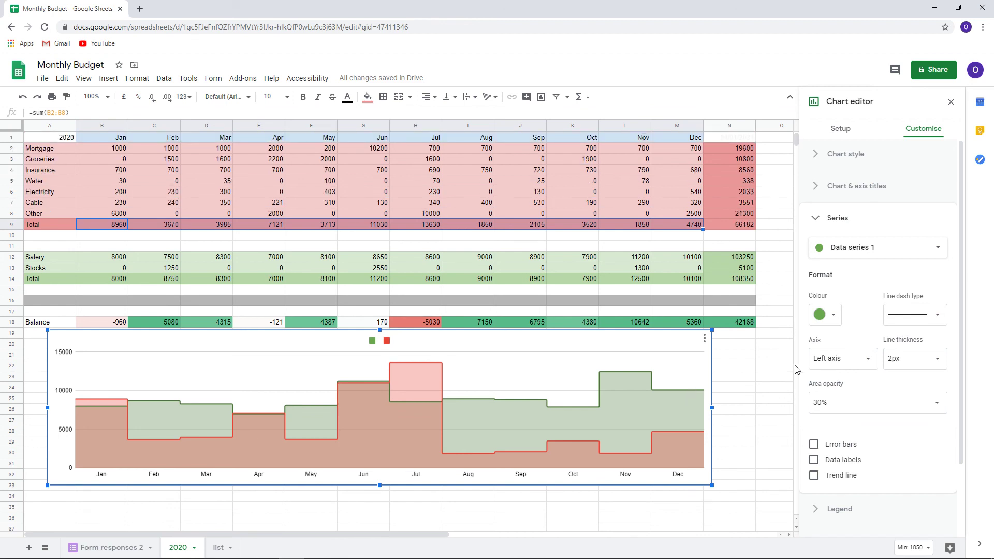
- Close the Chart editor and duplicate the 2020 sheet
{"action": "left_click", "coordinate": [951, 103]}
{"action": "left_click", "coordinate": [770, 379]}
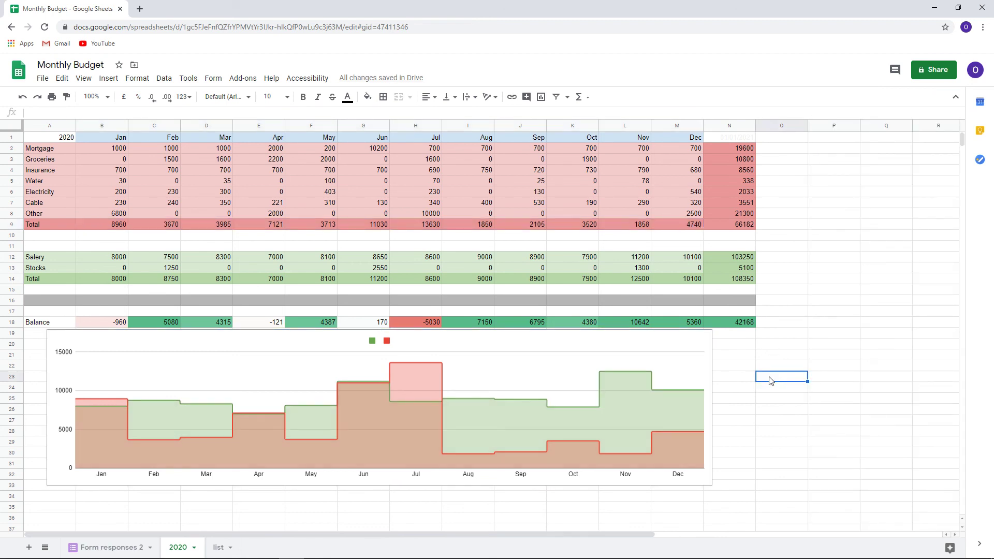
{"action": "left_click", "coordinate": [194, 548]}
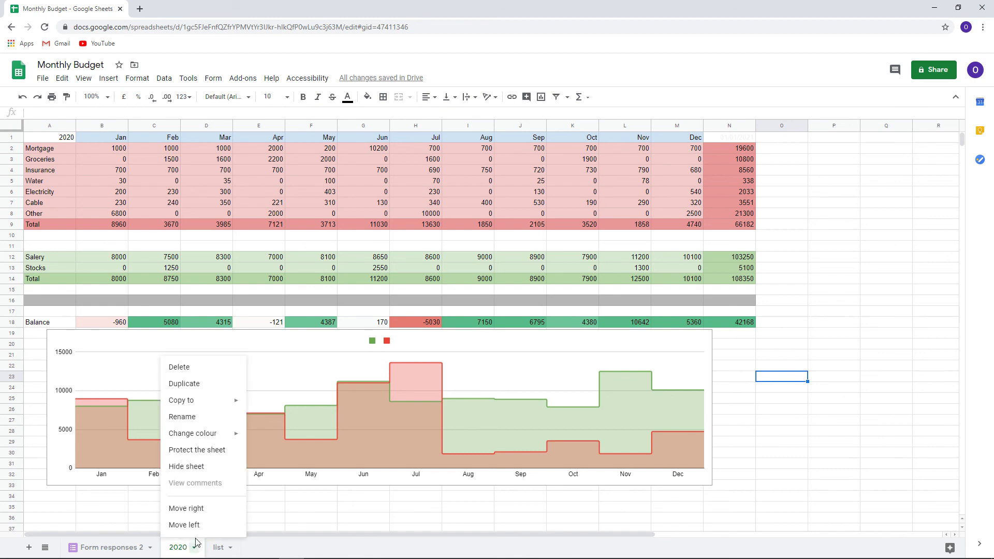
{"action": "left_click", "coordinate": [191, 383]}
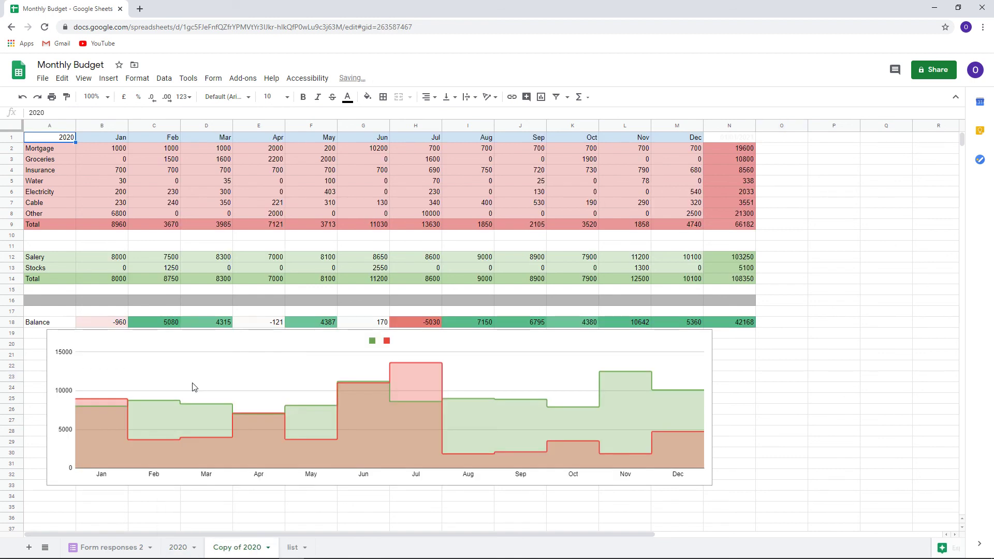
- Rename the 'Copy of 2020' tab to 2021
{"action": "left_click", "coordinate": [230, 548]}
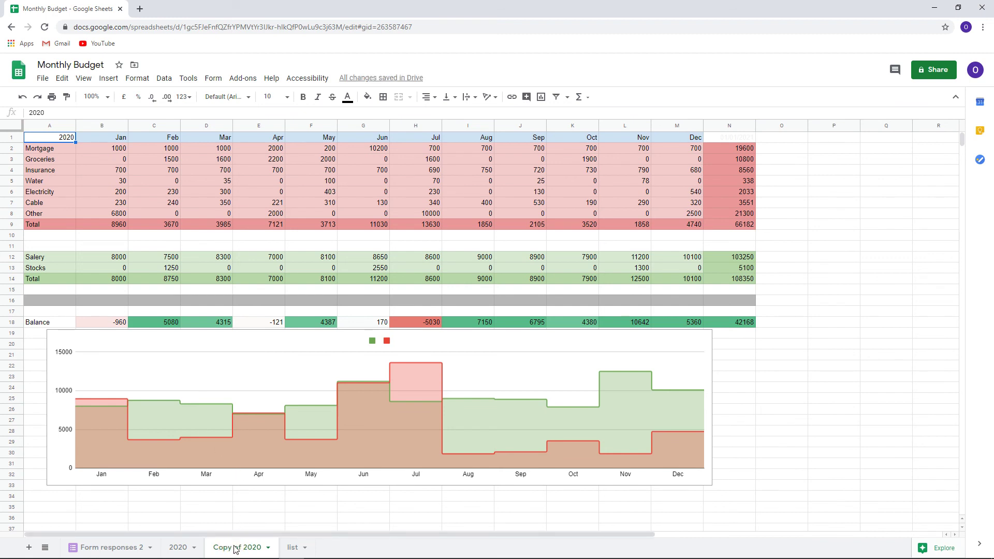
{"action": "double_click", "coordinate": [236, 548]}
{"action": "type", "text": "2021"}
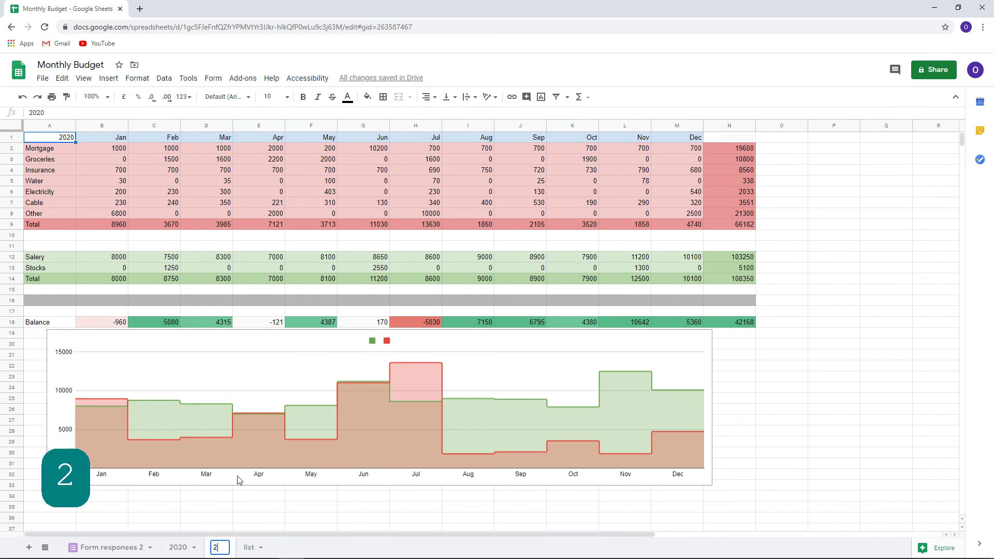
{"action": "left_click", "coordinate": [254, 513]}
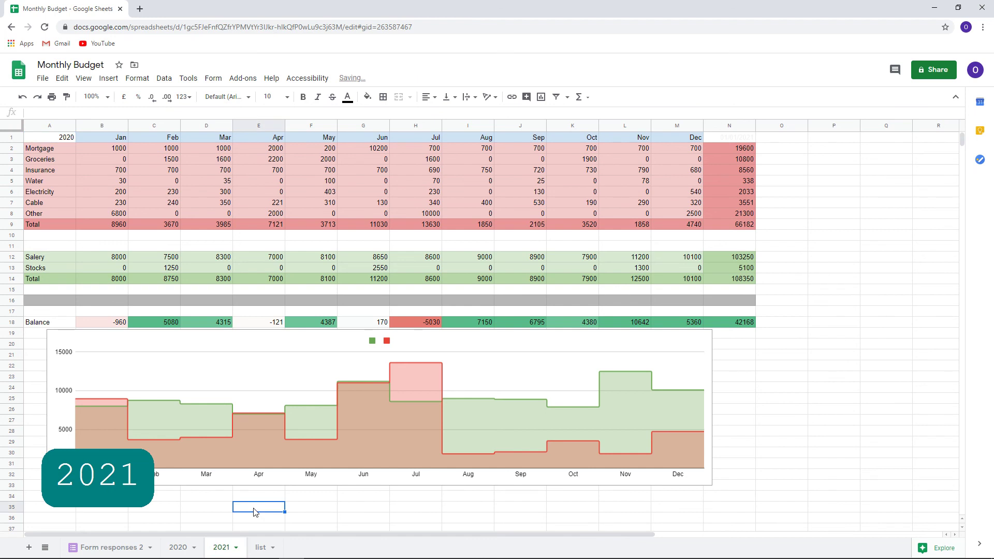
- Change the year in cell A1 from 2020 to 2021, then inspect the B8 and B9 formulas
{"action": "double_click", "coordinate": [73, 138]}
{"action": "left_click_drag", "start_coordinate": [71, 137], "coordinate": [89, 135]}
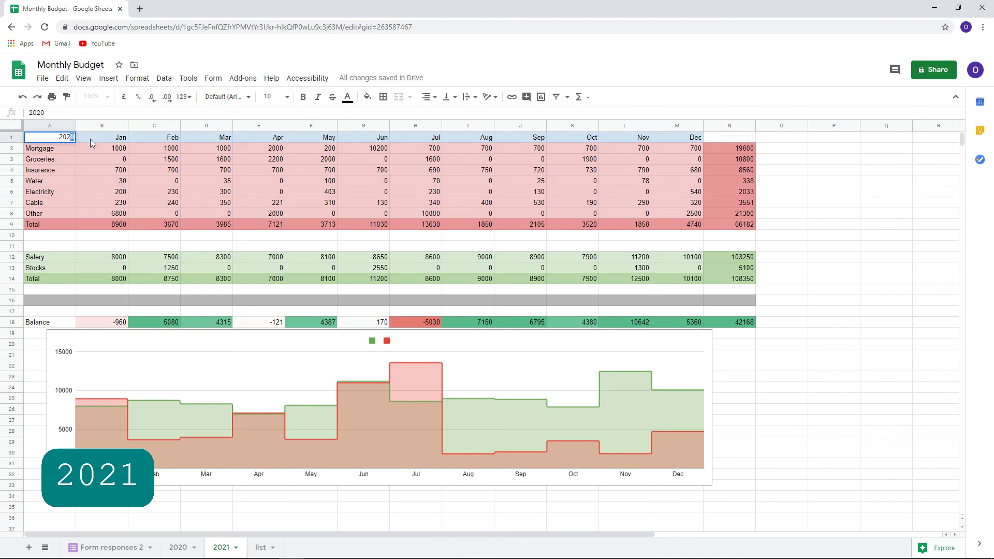
{"action": "type", "text": "1"}
{"action": "key", "text": "Return"}
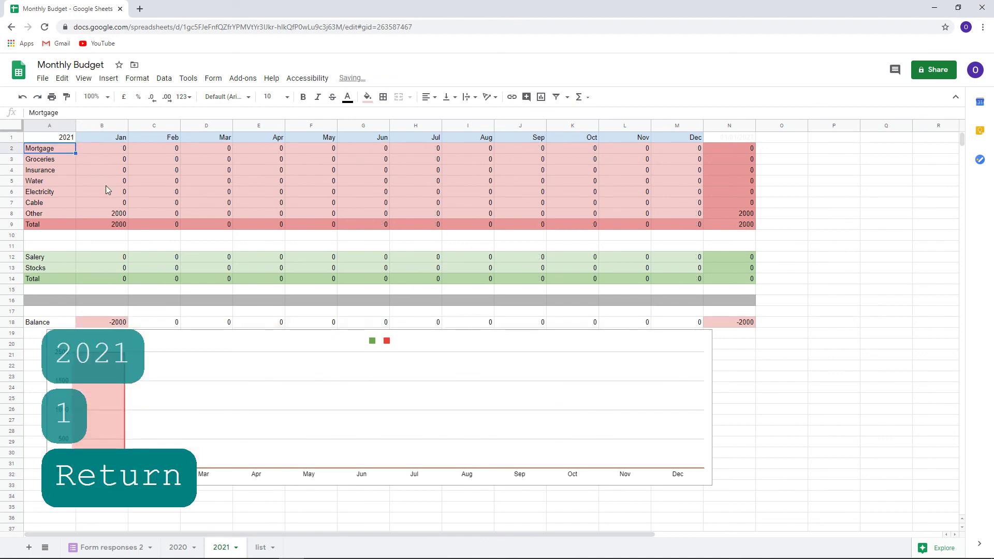
{"action": "left_click", "coordinate": [112, 214]}
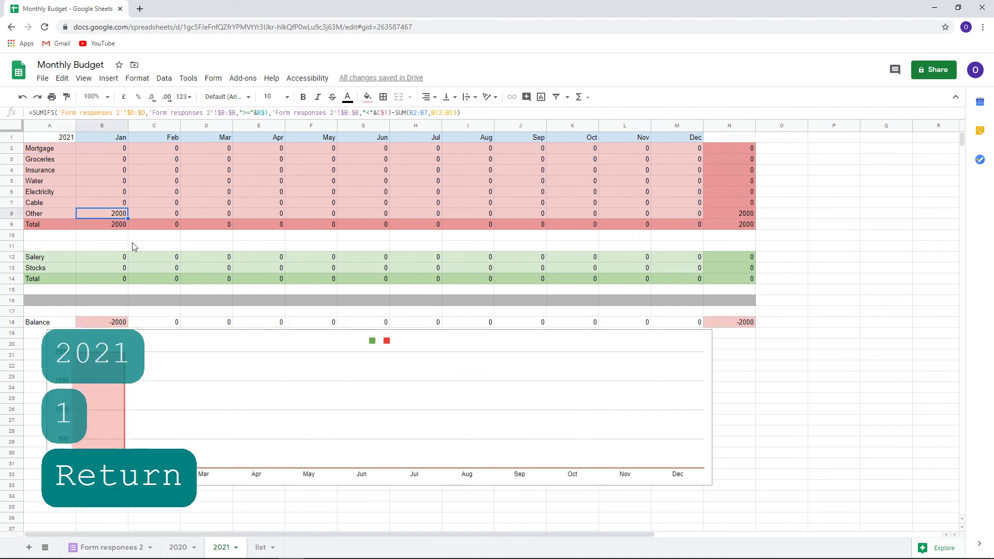
{"action": "left_click", "coordinate": [121, 228]}
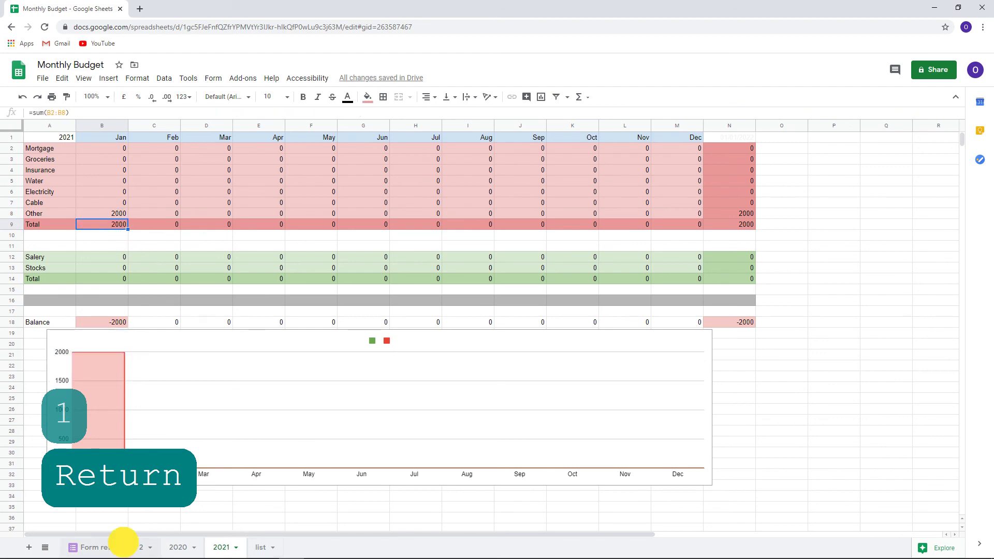
- On Form responses 2, select row 79's 12/01/2021 entry (A79:D79) and scroll through the responses
{"action": "left_click", "coordinate": [125, 546]}
{"action": "left_click_drag", "start_coordinate": [67, 476], "coordinate": [426, 476]}
{"action": "scroll", "coordinate": [427, 477], "scroll_direction": "up", "scroll_amount": 8}
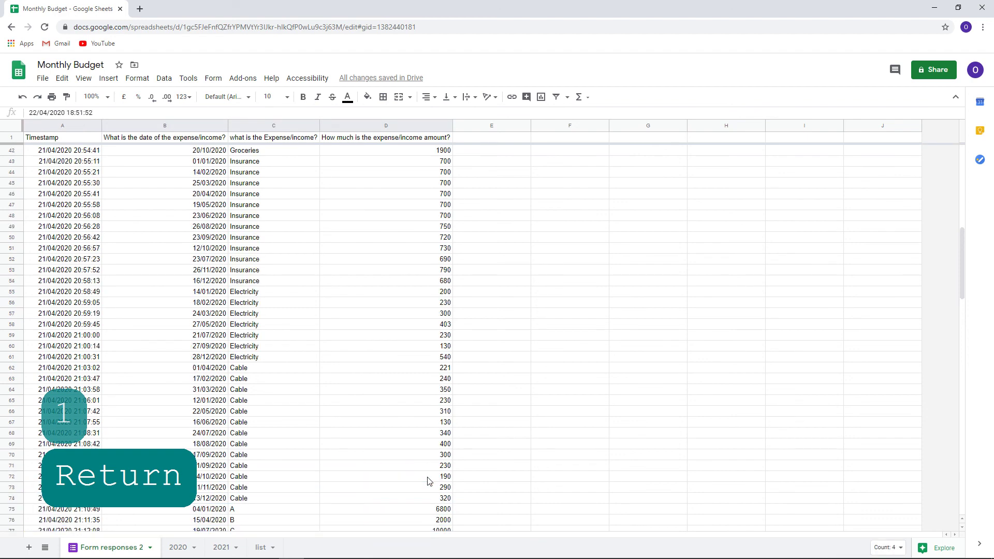
{"action": "scroll", "coordinate": [425, 472], "scroll_direction": "down", "scroll_amount": 8}
{"action": "scroll", "coordinate": [422, 470], "scroll_direction": "down", "scroll_amount": 1}
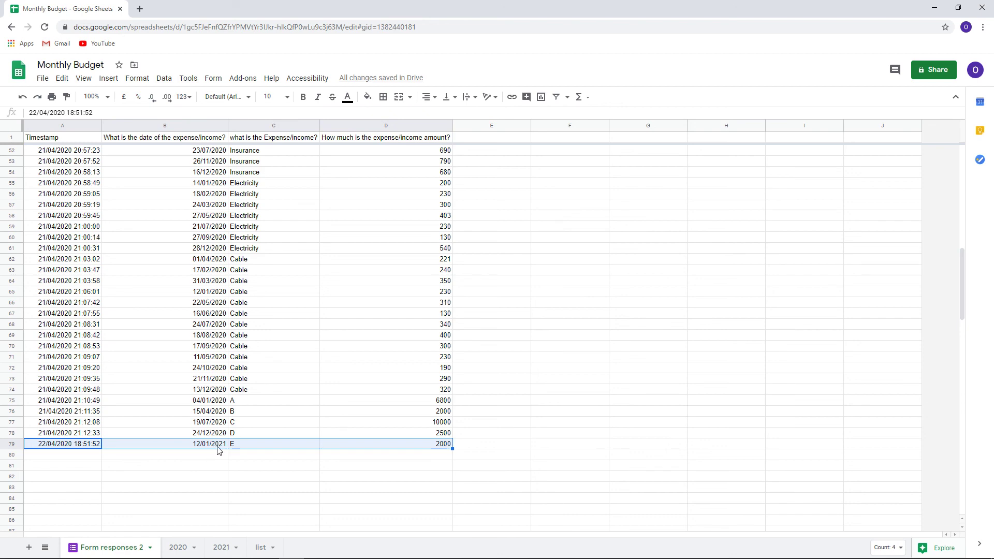
{"action": "left_click", "coordinate": [224, 458]}
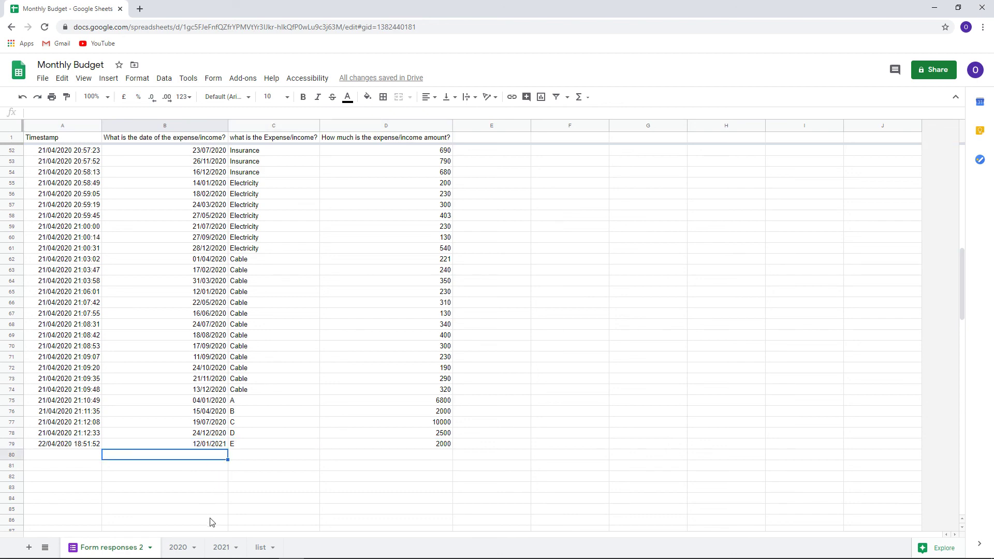
- Go back to the 2020 sheet with its 42168 yearly balance and income-versus-expenses chart
{"action": "left_click", "coordinate": [182, 547]}
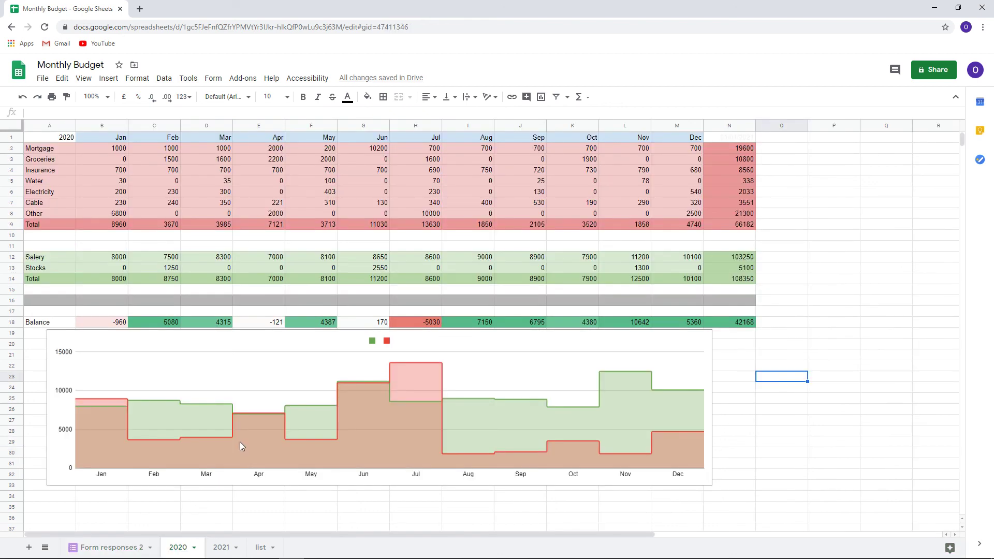